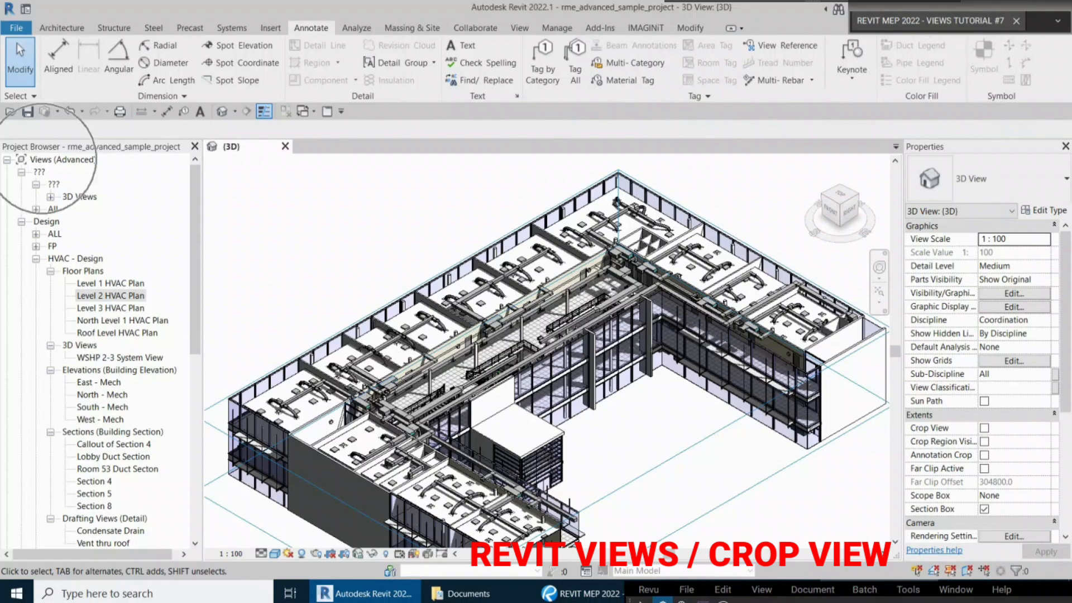
Examine the project's view organization and the 3D view's graphics, extents, camera and identity properties
click(47, 162)
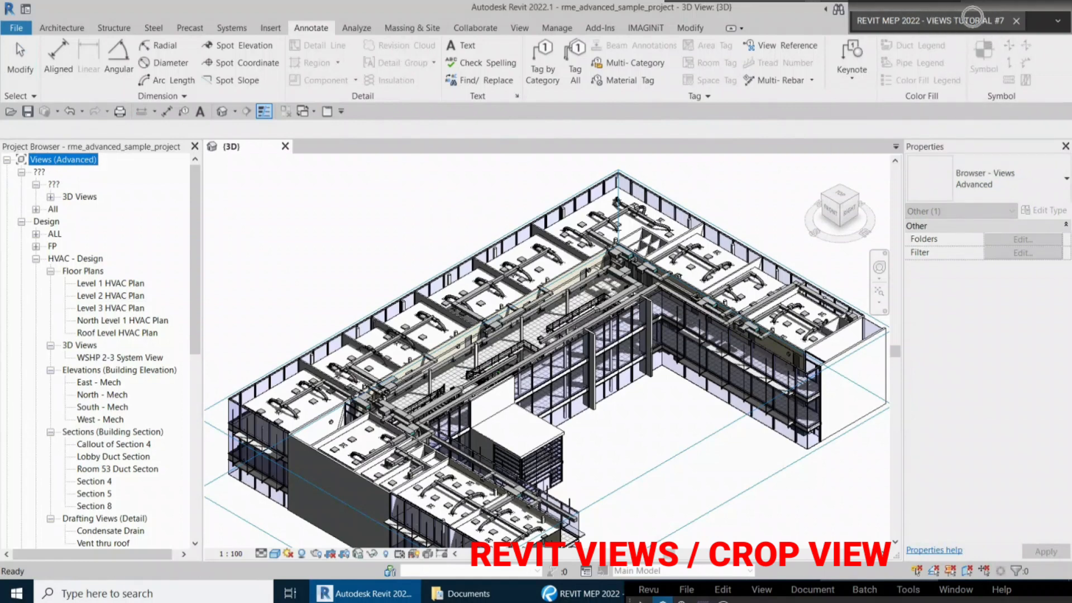
click(379, 234)
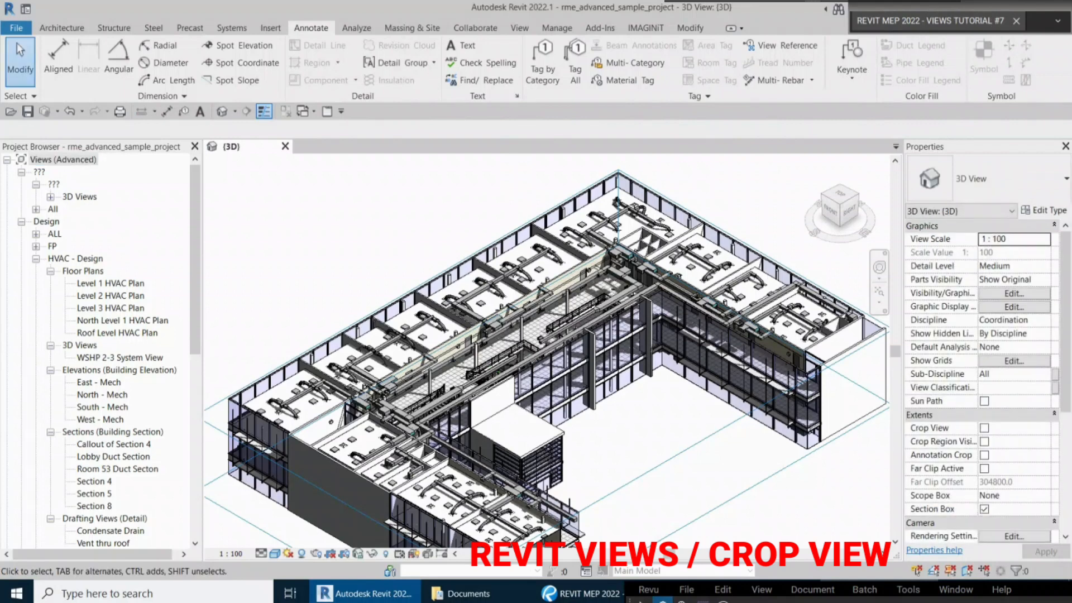
click(63, 160)
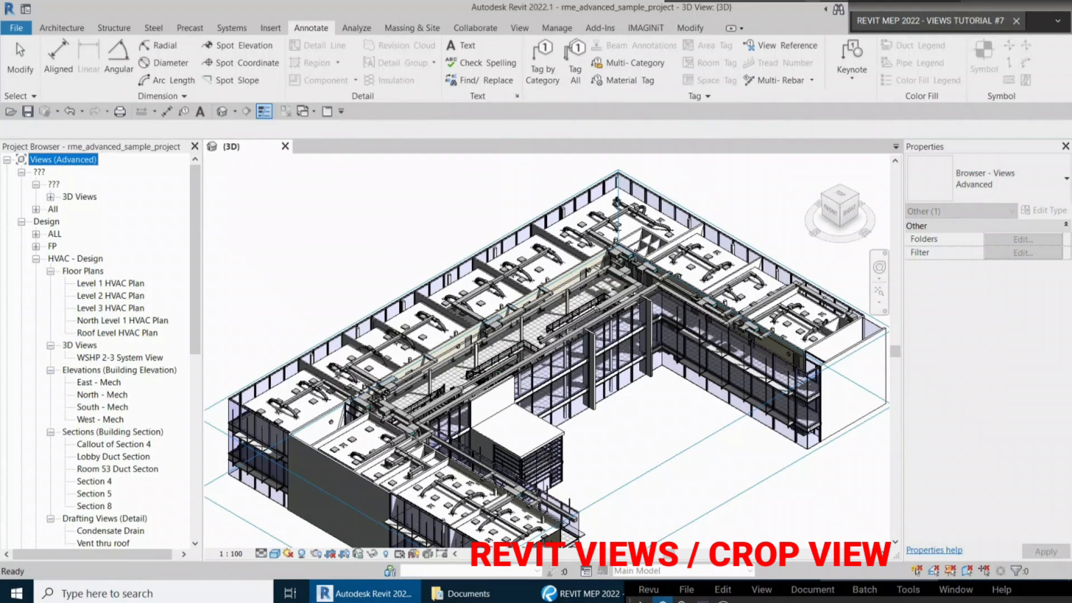
click(357, 240)
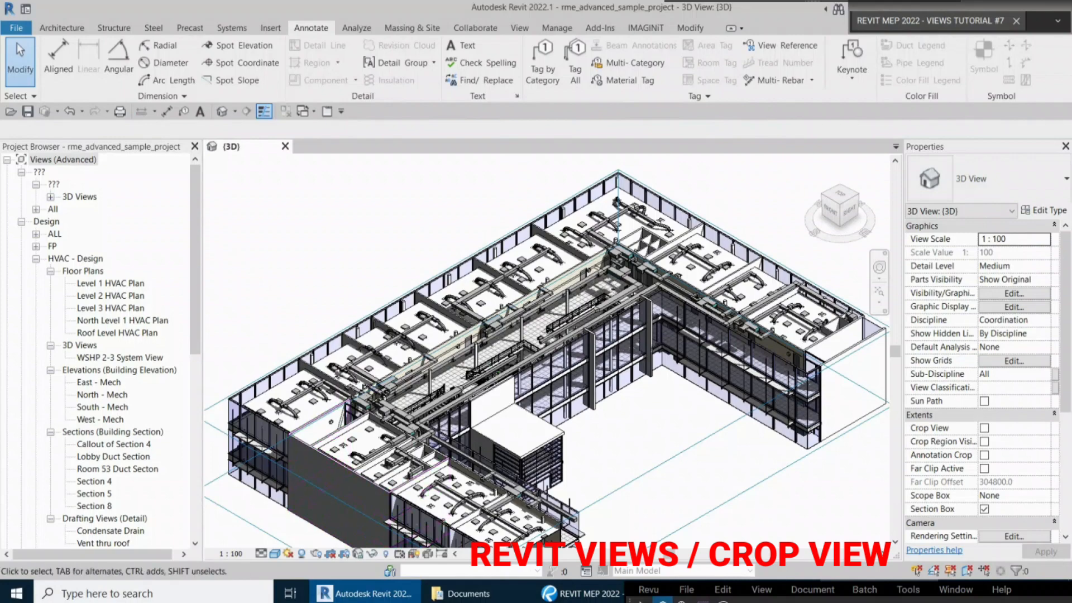
scroll(359, 193, down, 1)
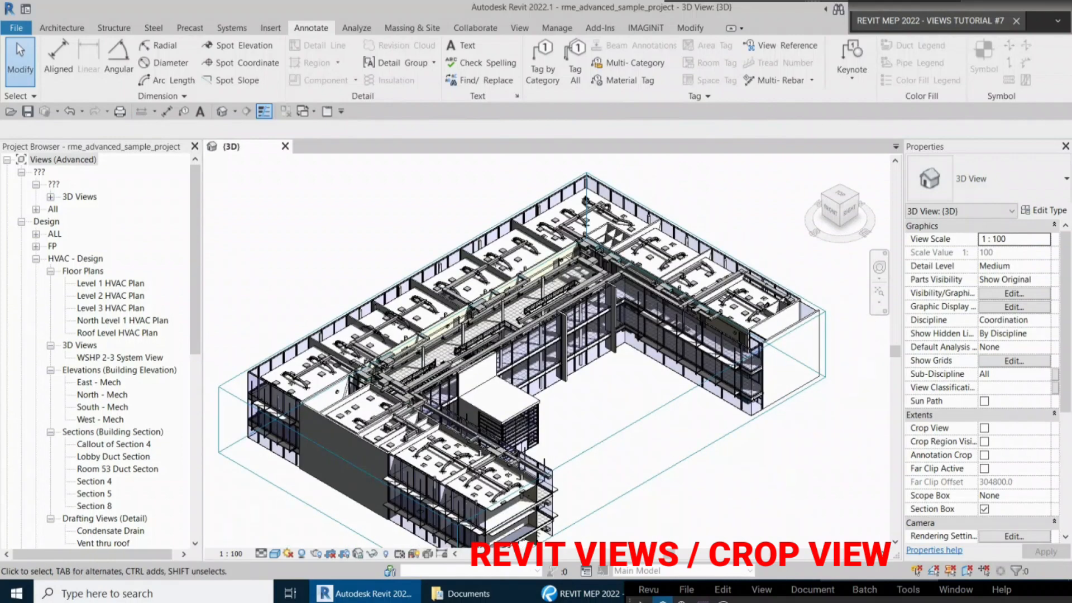
scroll(391, 195, up, 1)
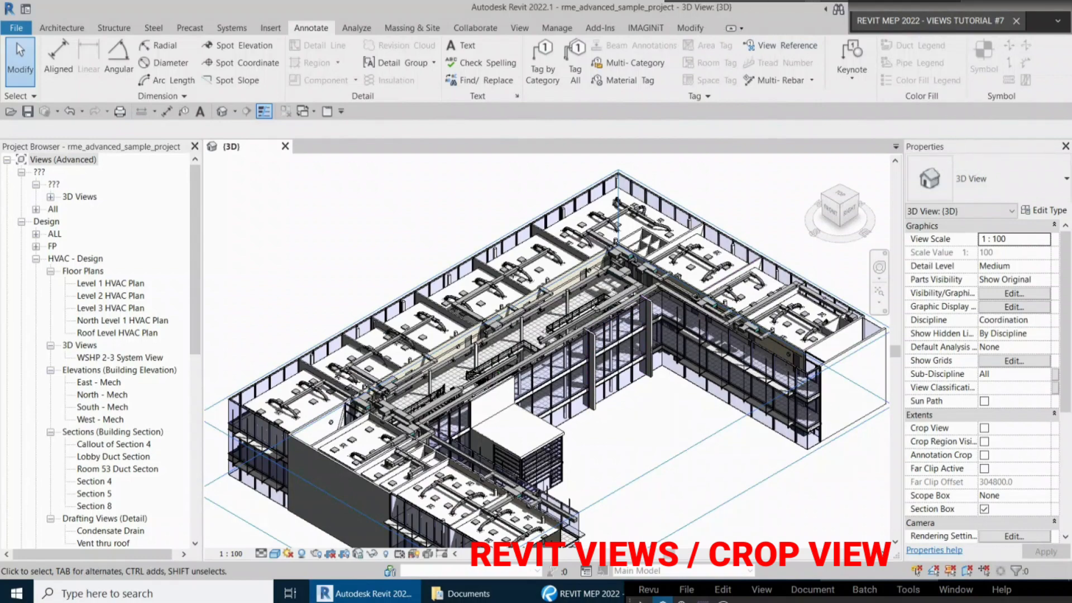
scroll(981, 380, down, 2)
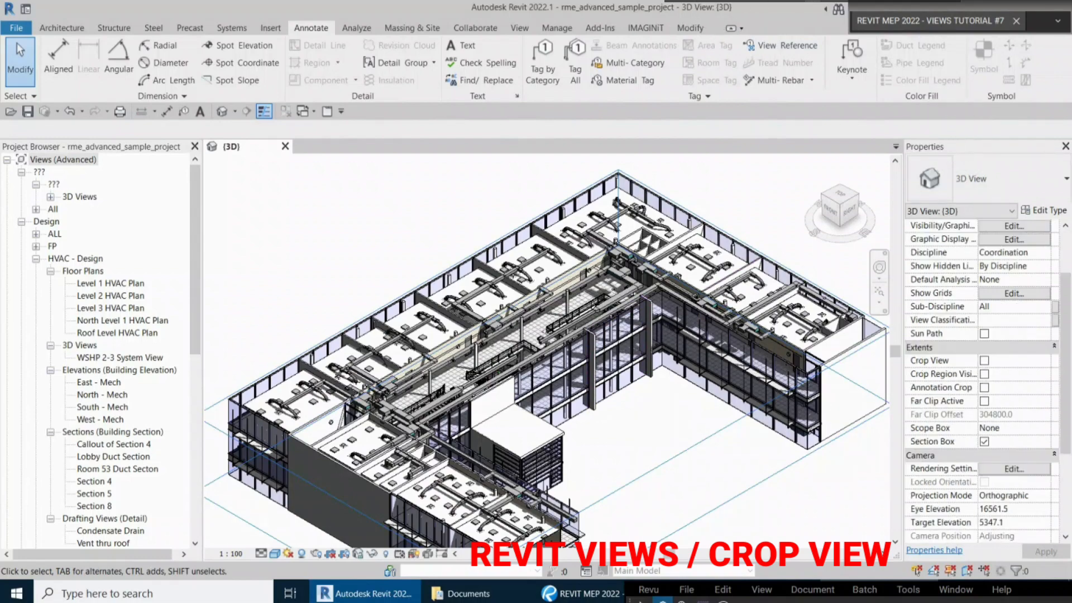
scroll(982, 380, down, 1)
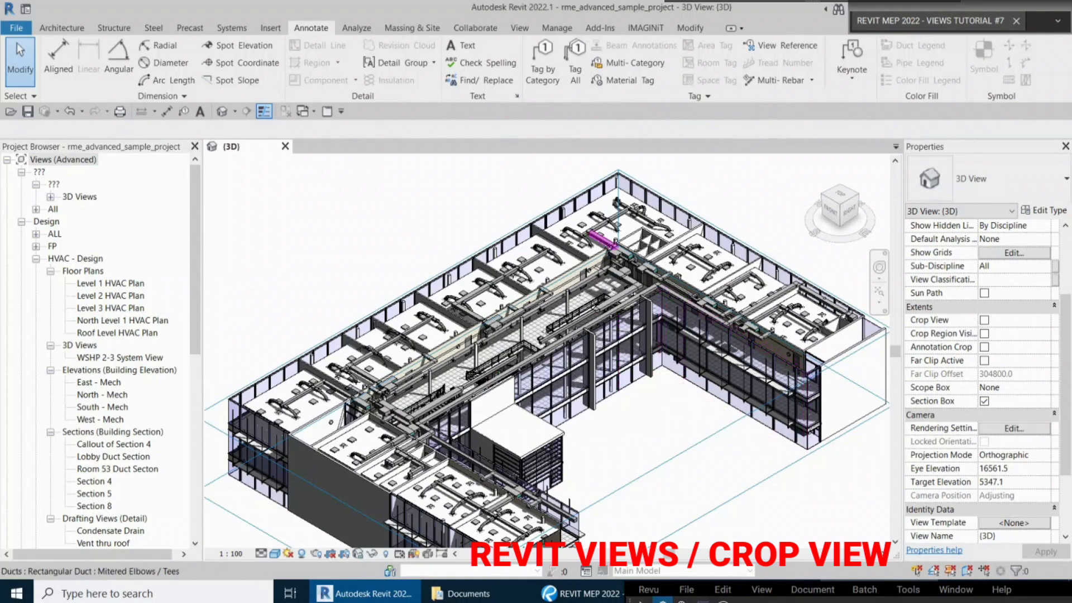
Open the Level 2 - Lighting Plan from the Lighting floor plans
click(89, 272)
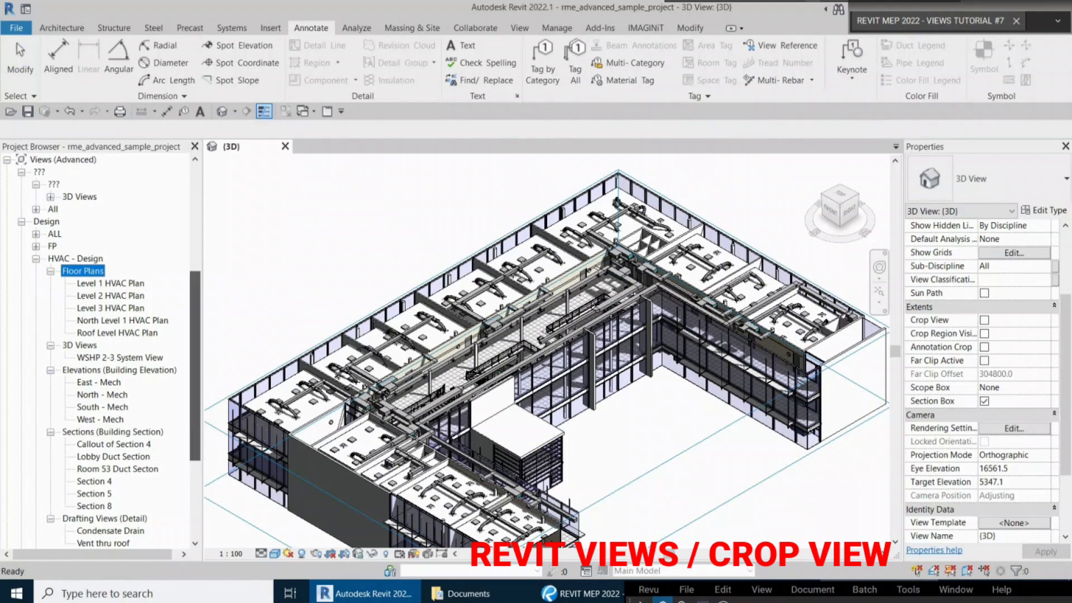
scroll(101, 352, down, 6)
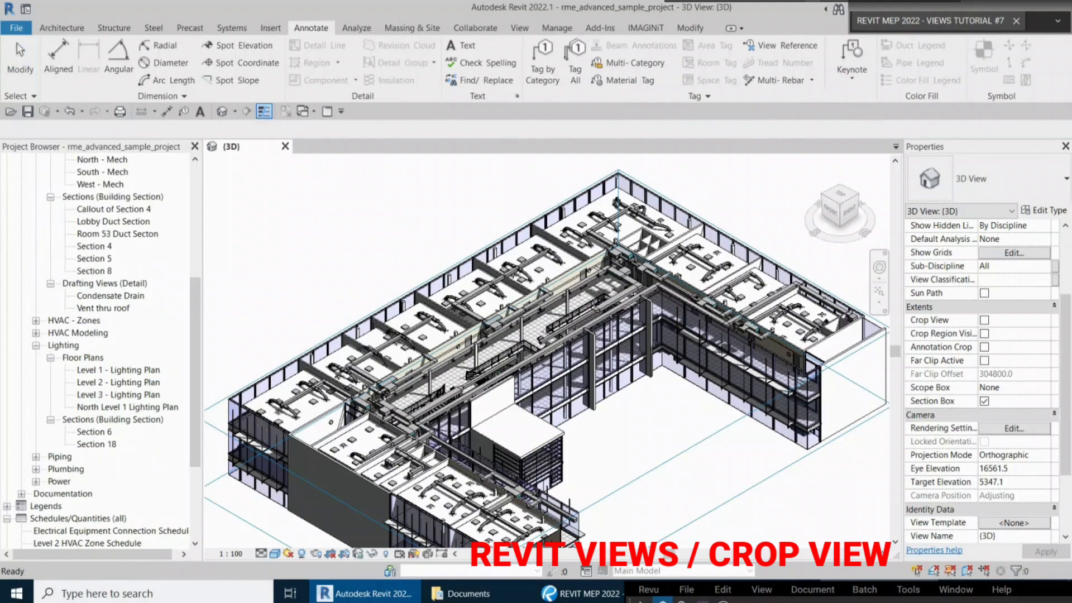
click(97, 361)
double_click(118, 382)
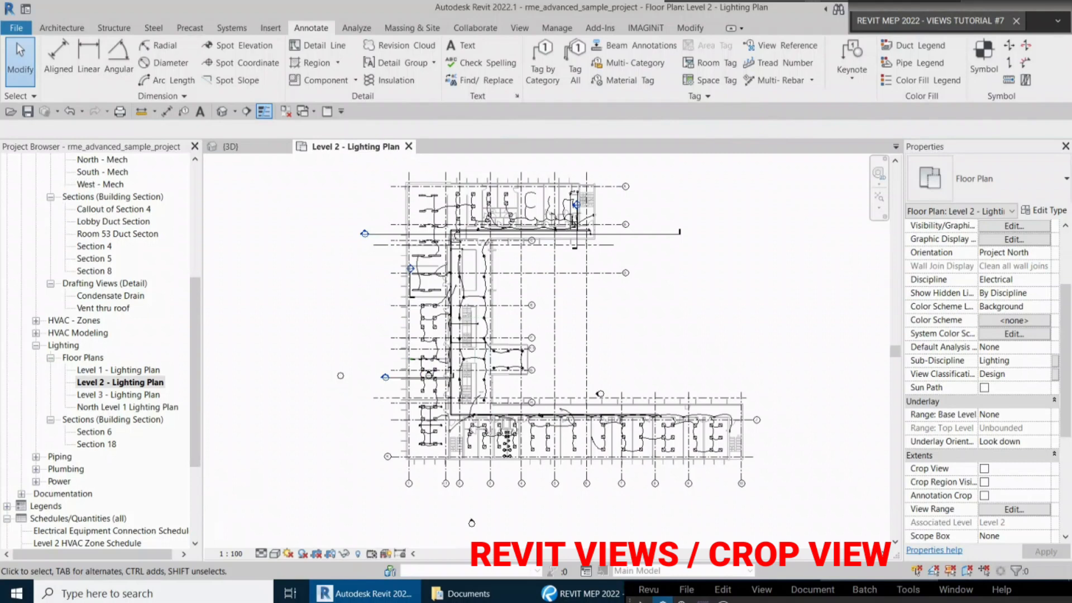
Open the Callout of Section 4 view from the HVAC - Design building sections
double_click(113, 209)
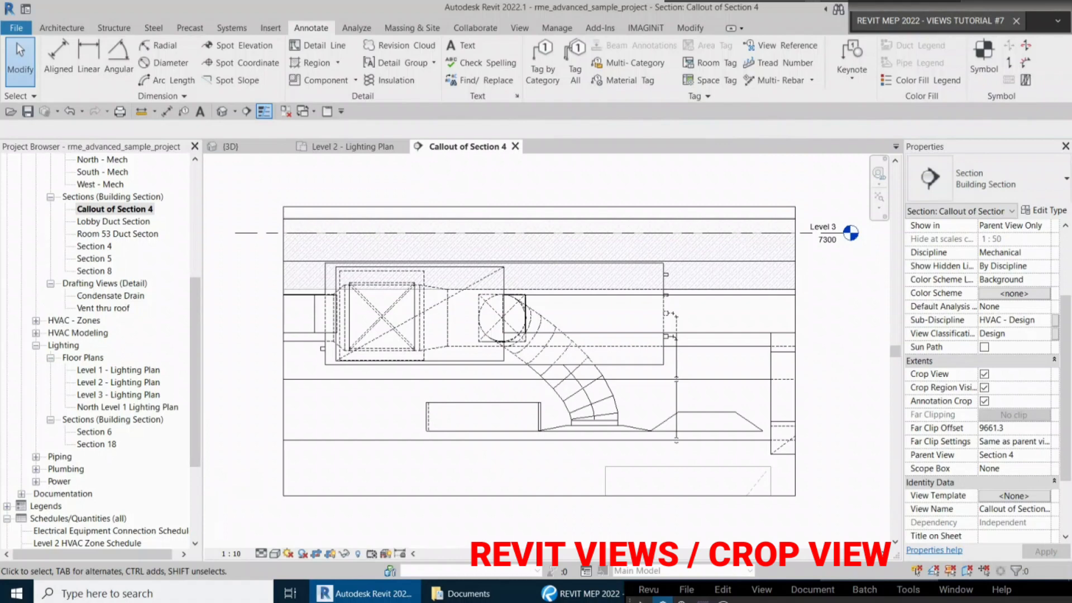
scroll(101, 351, up, 1)
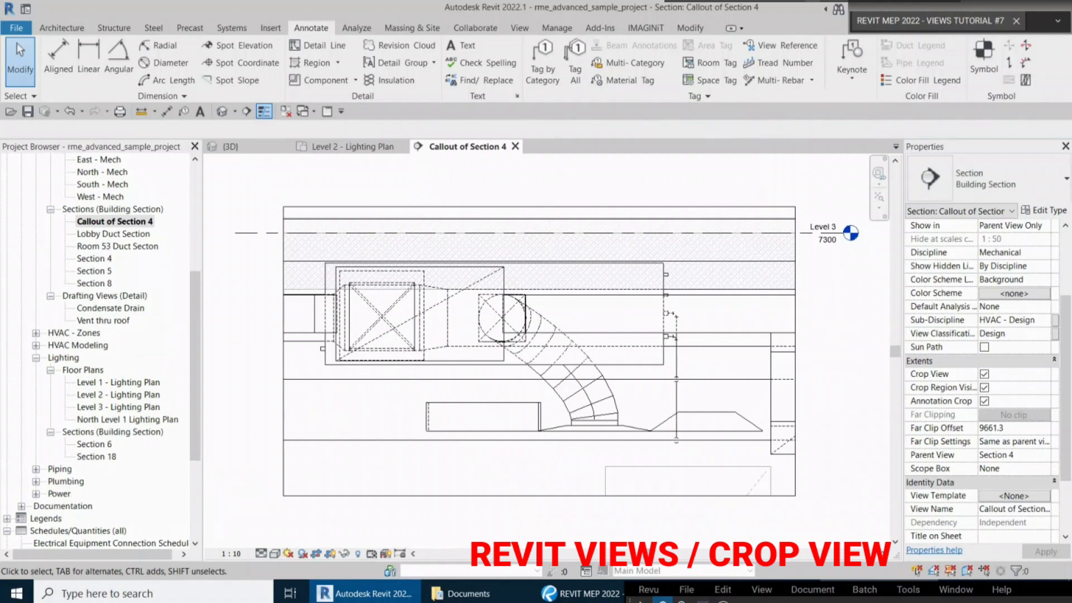
scroll(101, 352, up, 4)
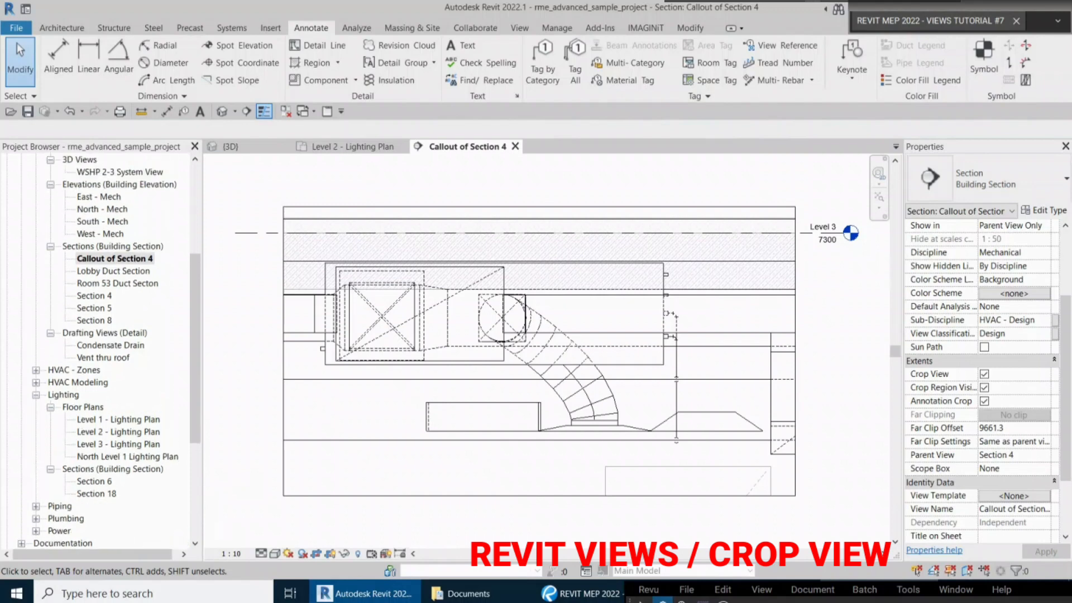
scroll(100, 352, up, 14)
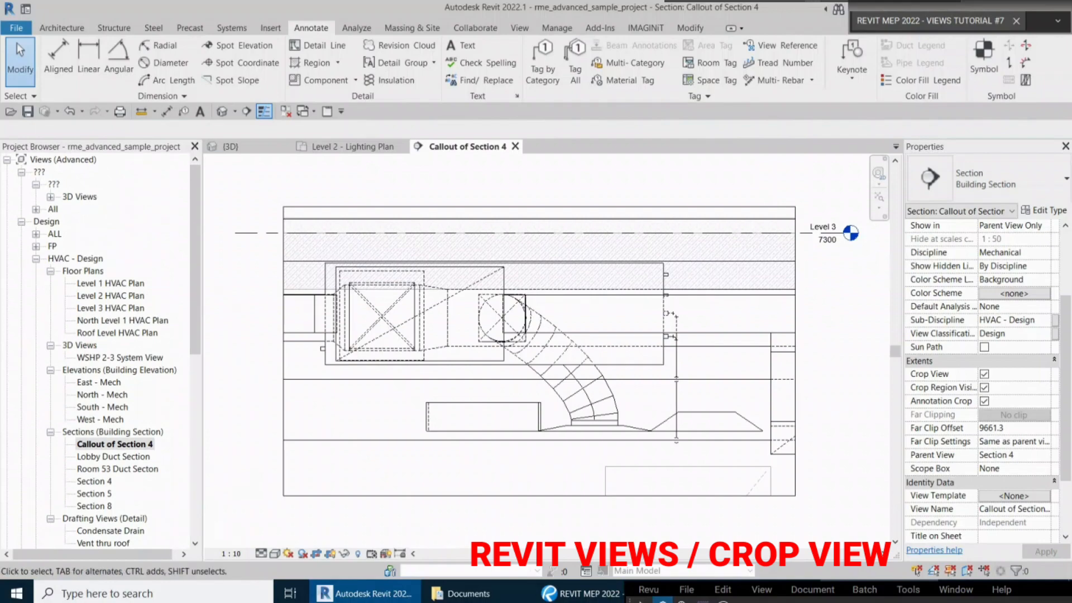
Return to the Level 2 - Lighting Plan and look at the lighting layout around grids A to D
click(353, 147)
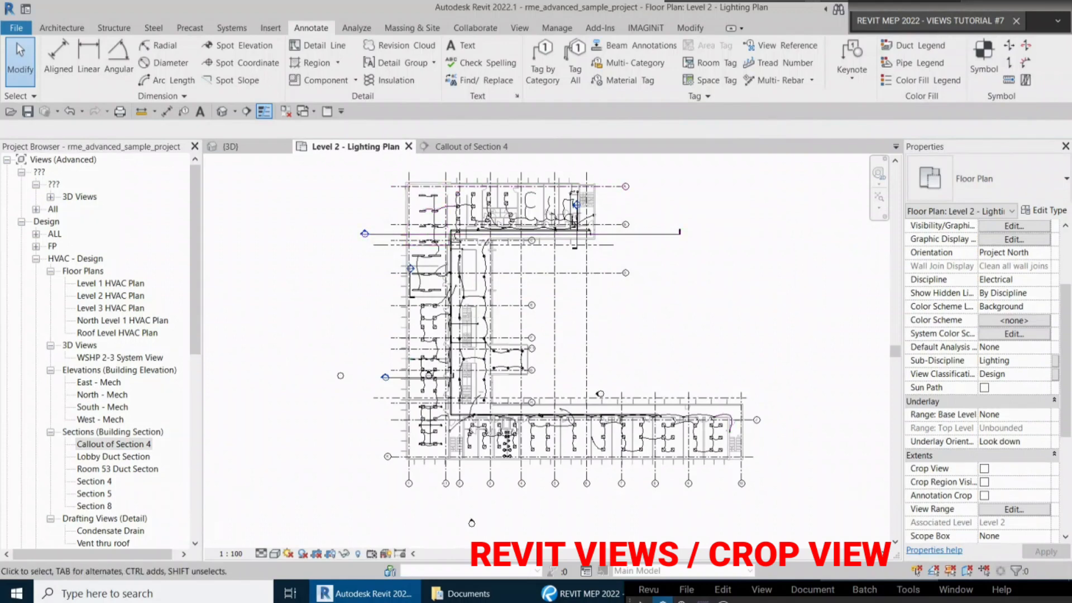
scroll(527, 163, up, 3)
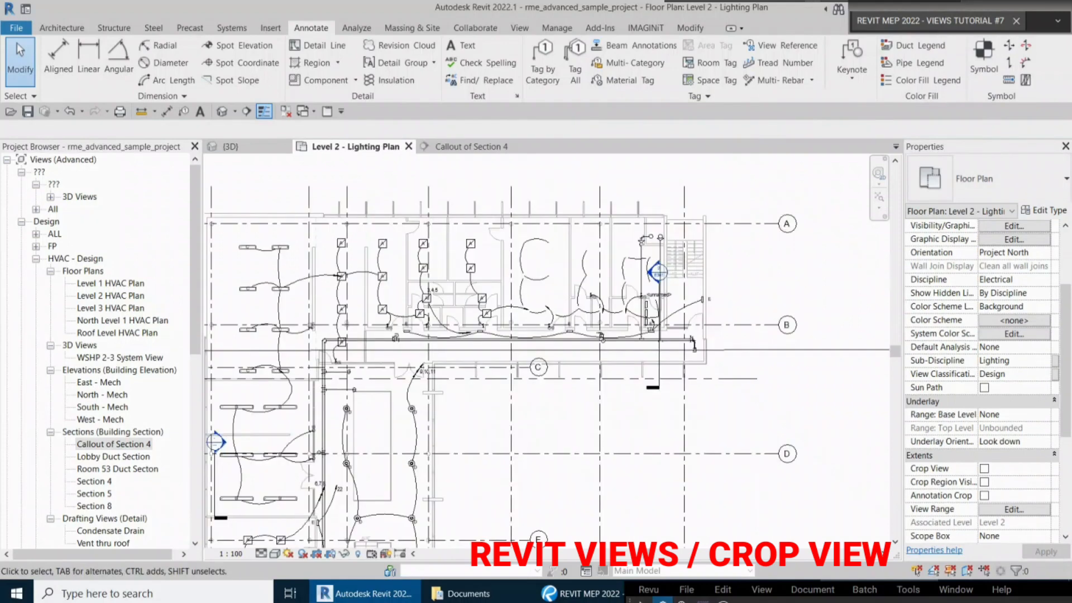
middle_drag(519, 335, 603, 358)
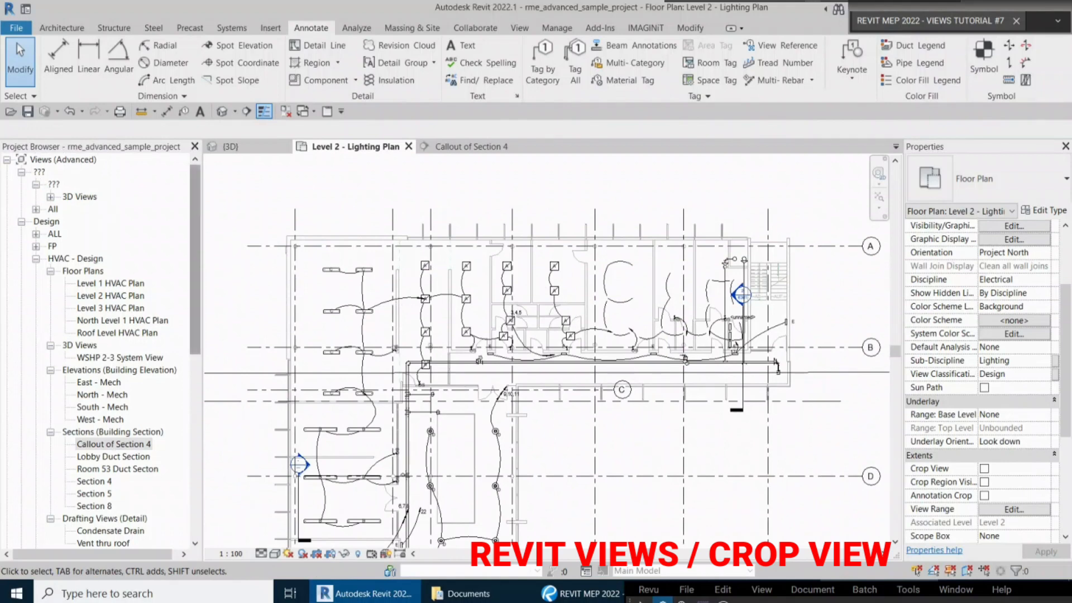
Check the view properties of Callout of Section 4 without opening it, and examine the light fixtures in the Level 2 - Lighting Plan
click(112, 444)
scroll(111, 444, down, 5)
scroll(100, 351, down, 4)
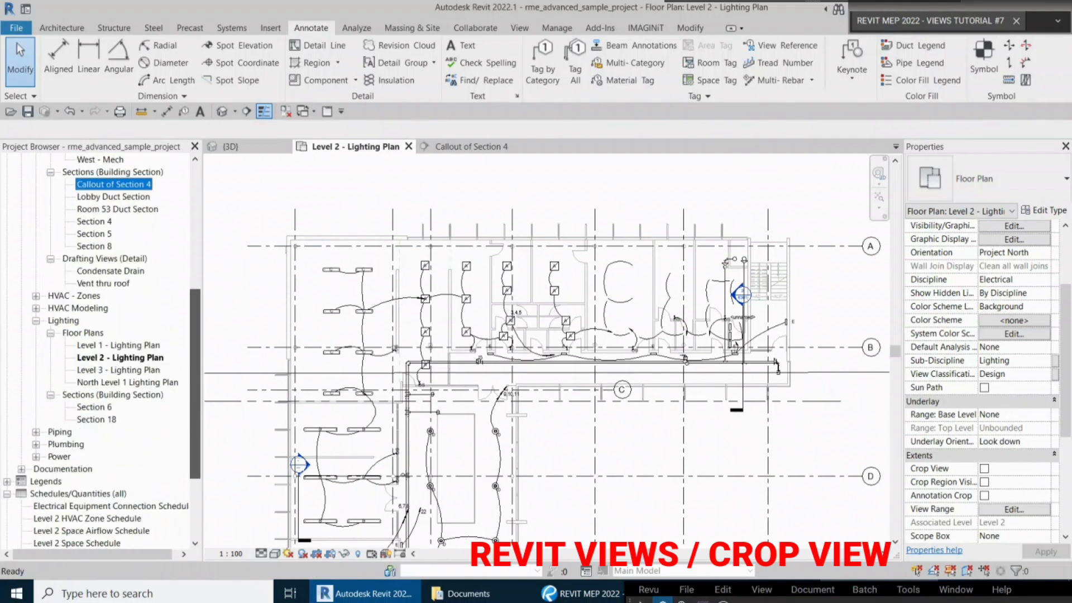
scroll(100, 352, up, 6)
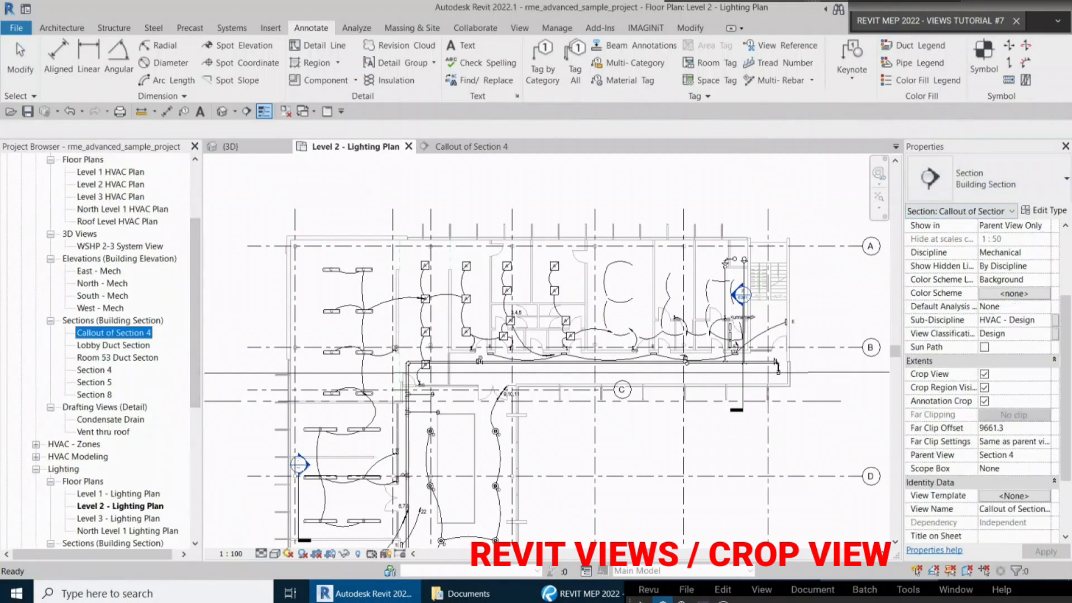
drag(195, 340, 195, 285)
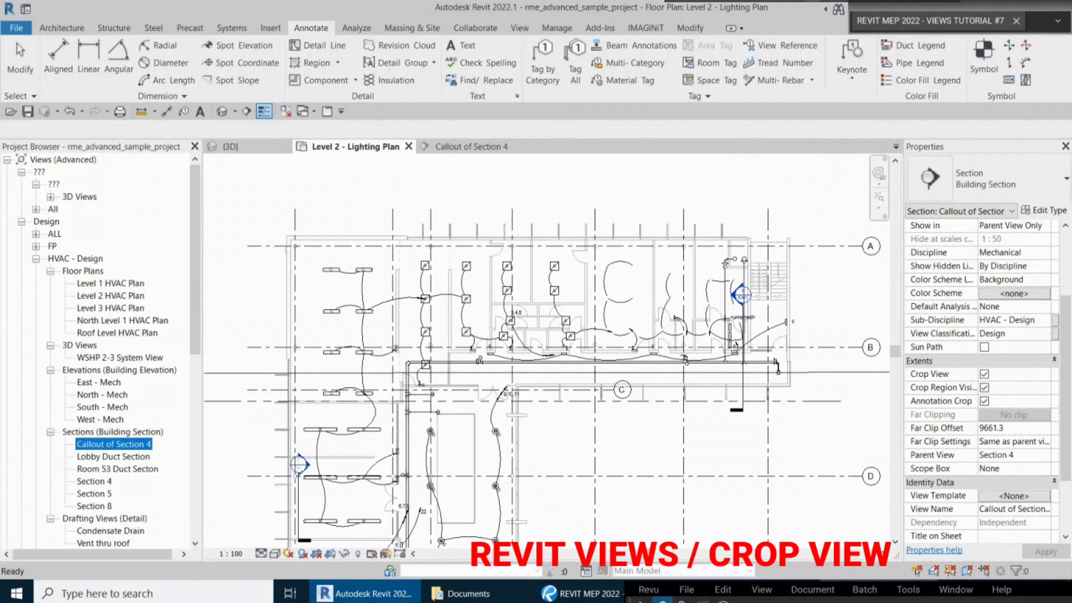
key(Escape)
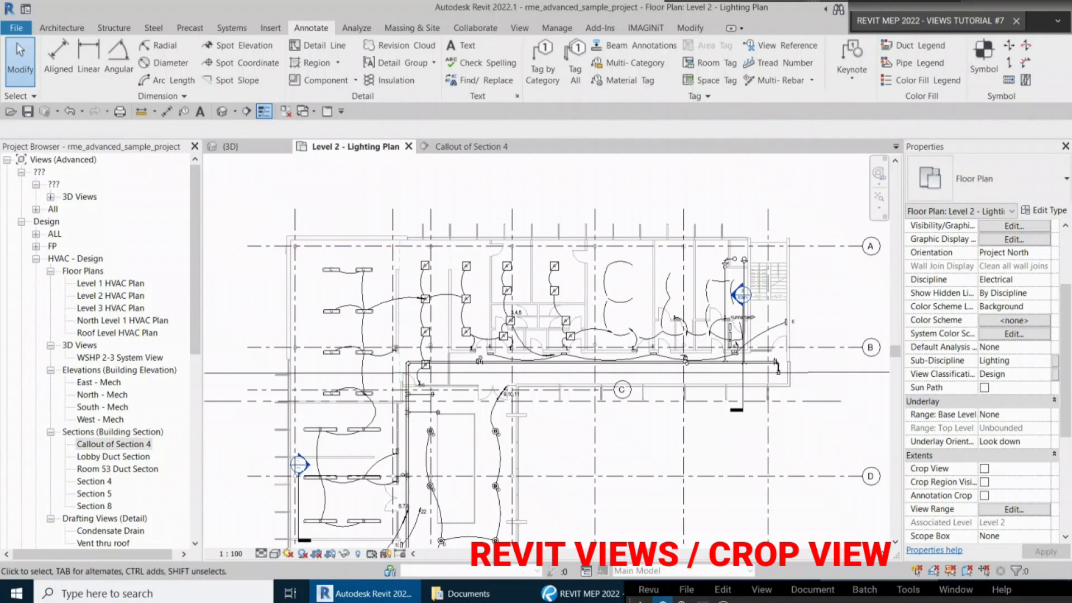
scroll(266, 290, up, 3)
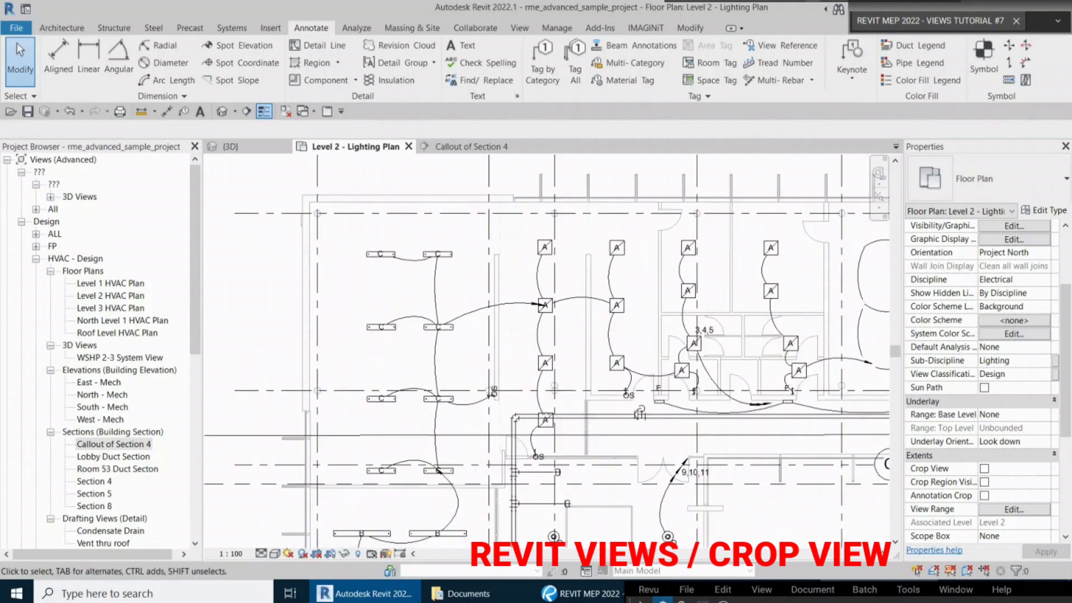
scroll(272, 289, up, 1)
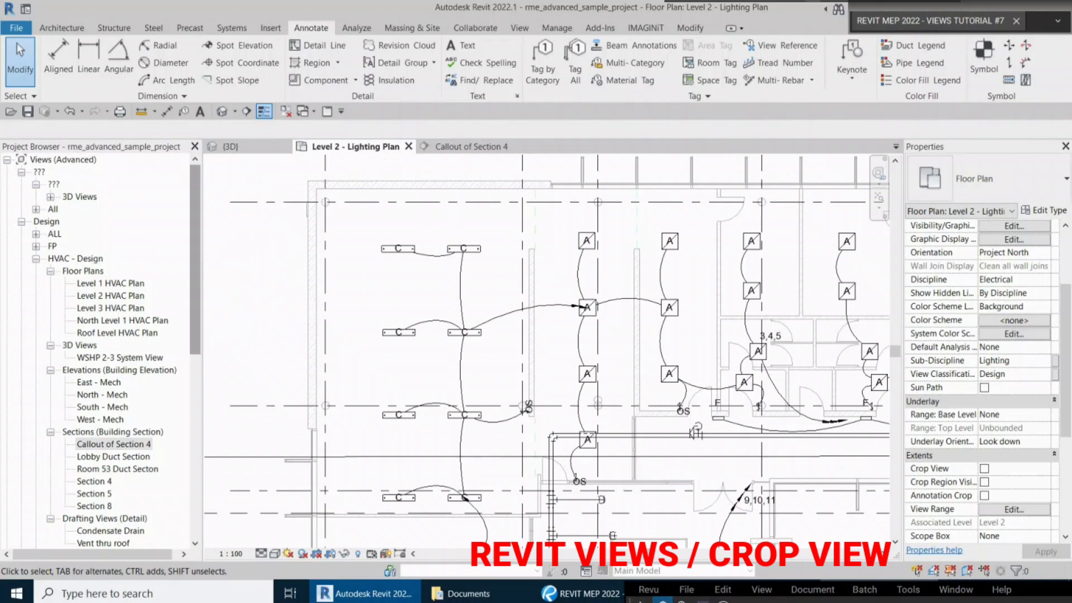
Return to Callout of Section 4 and inspect the properties of the horizontal WSHP mechanical unit
click(466, 146)
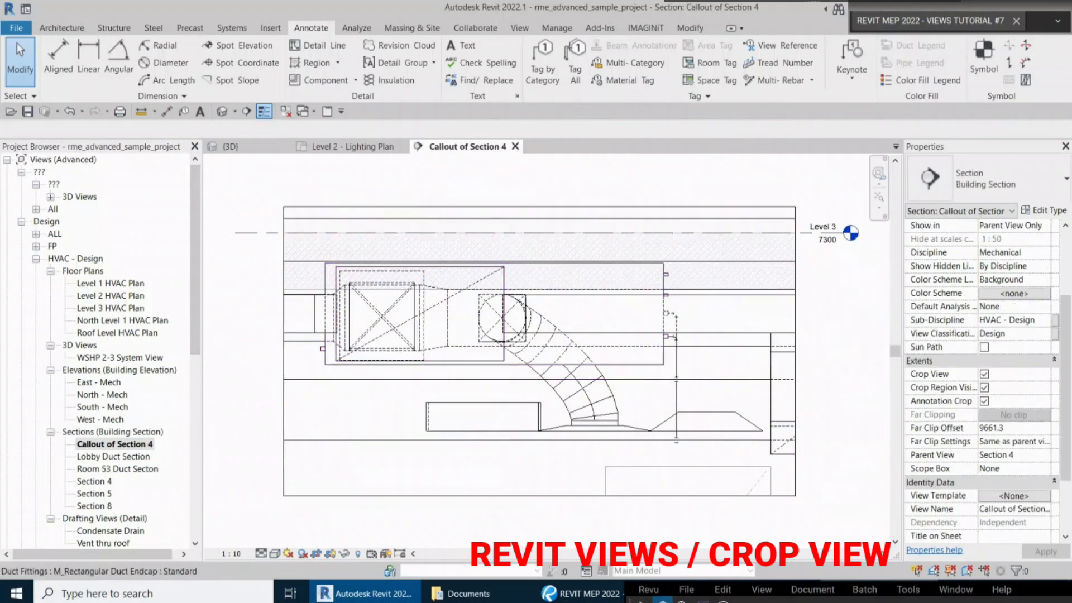
click(630, 364)
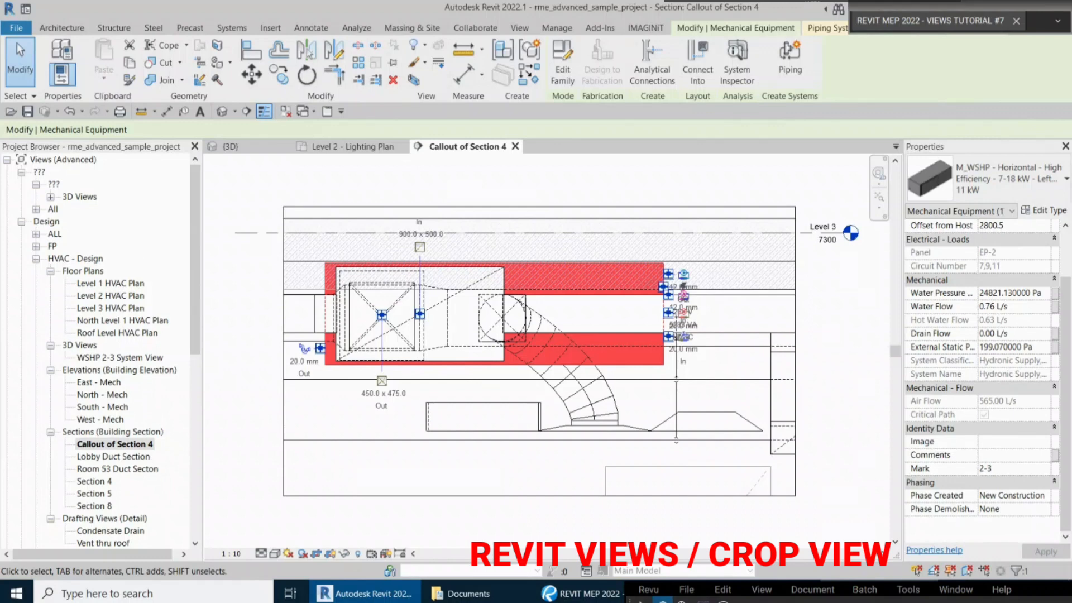
scroll(100, 350, down, 1)
scroll(100, 350, down, 4)
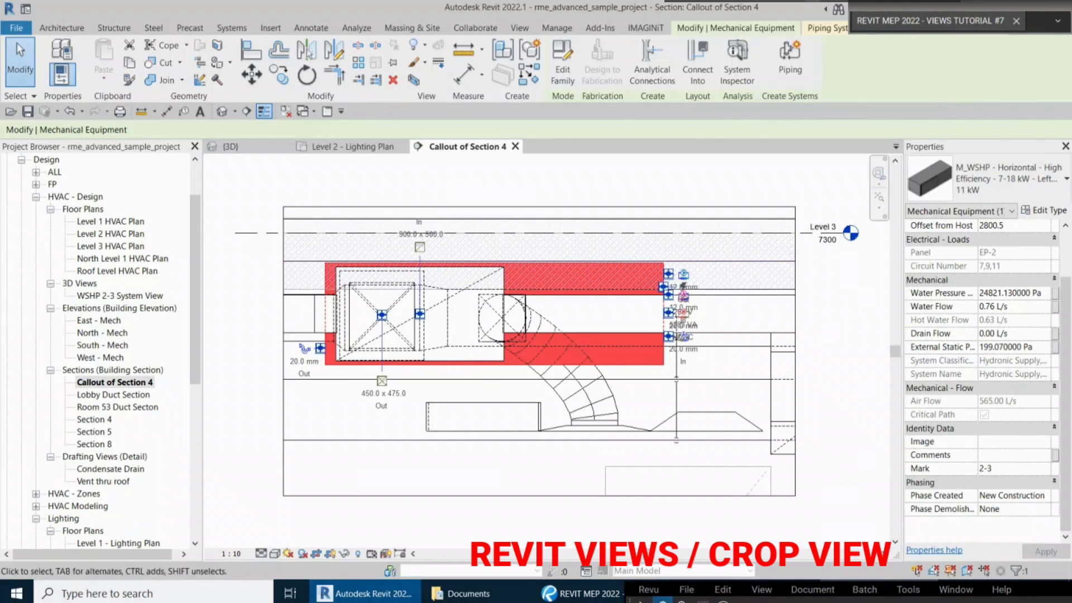
click(17, 42)
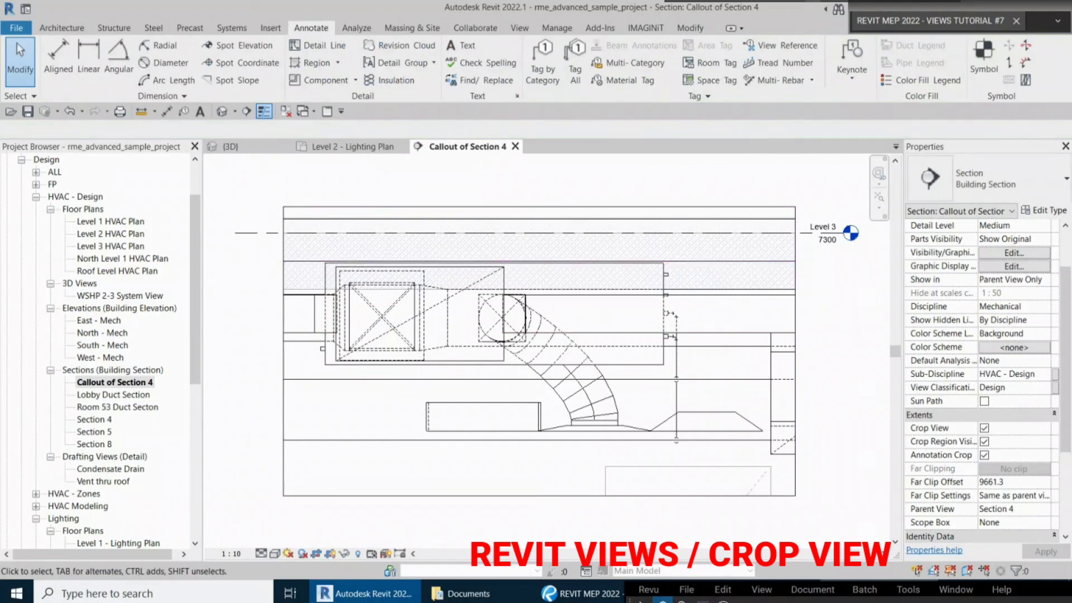
Open the Level 2 HVAC Plan at the ducts of the building's upper wing
drag(195, 274, 195, 245)
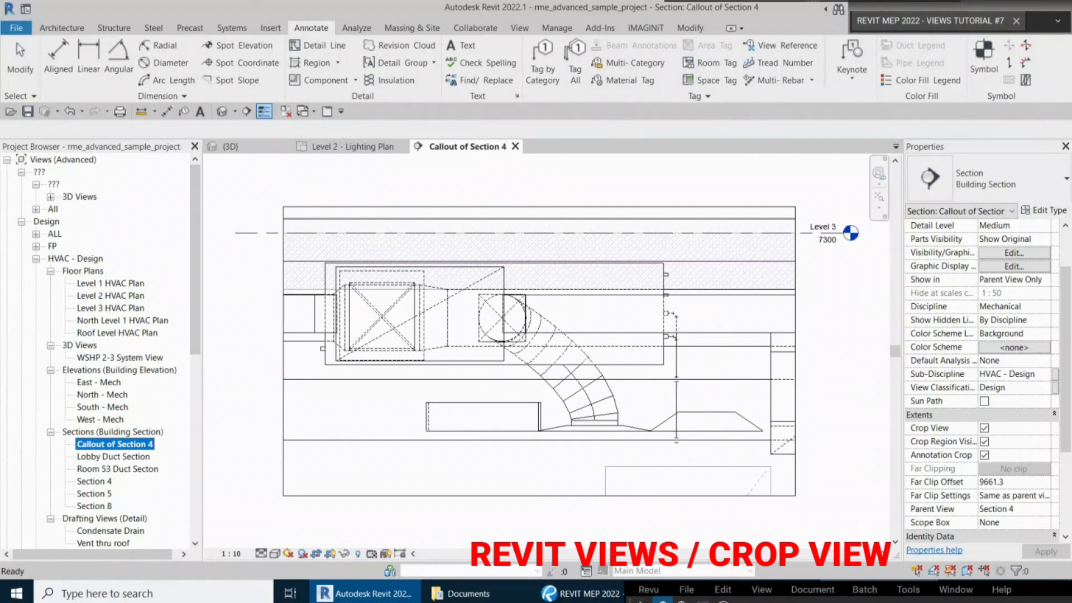
click(110, 296)
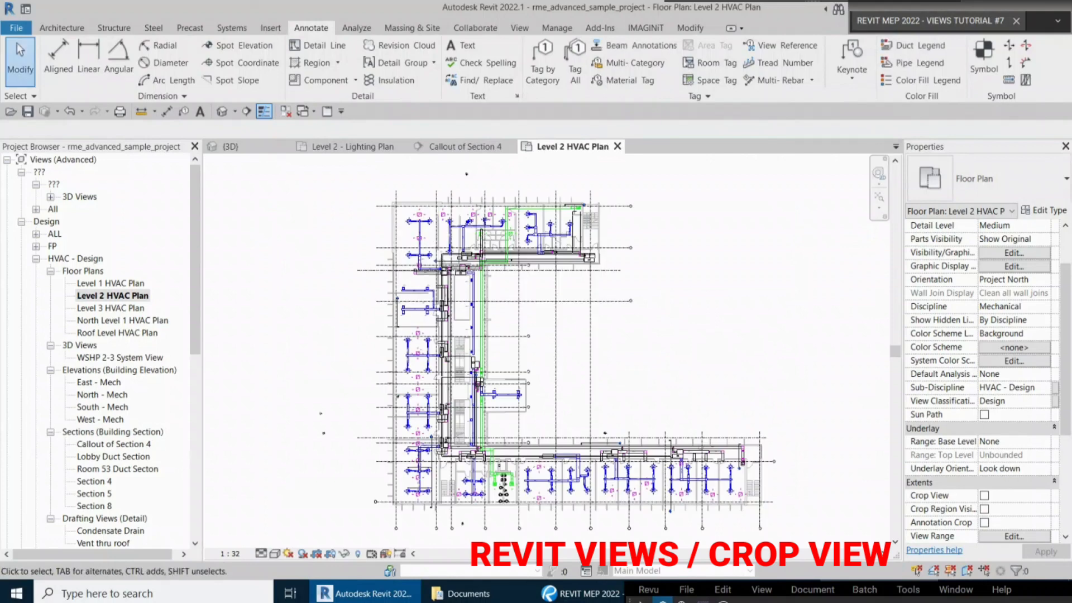
scroll(501, 199, up, 4)
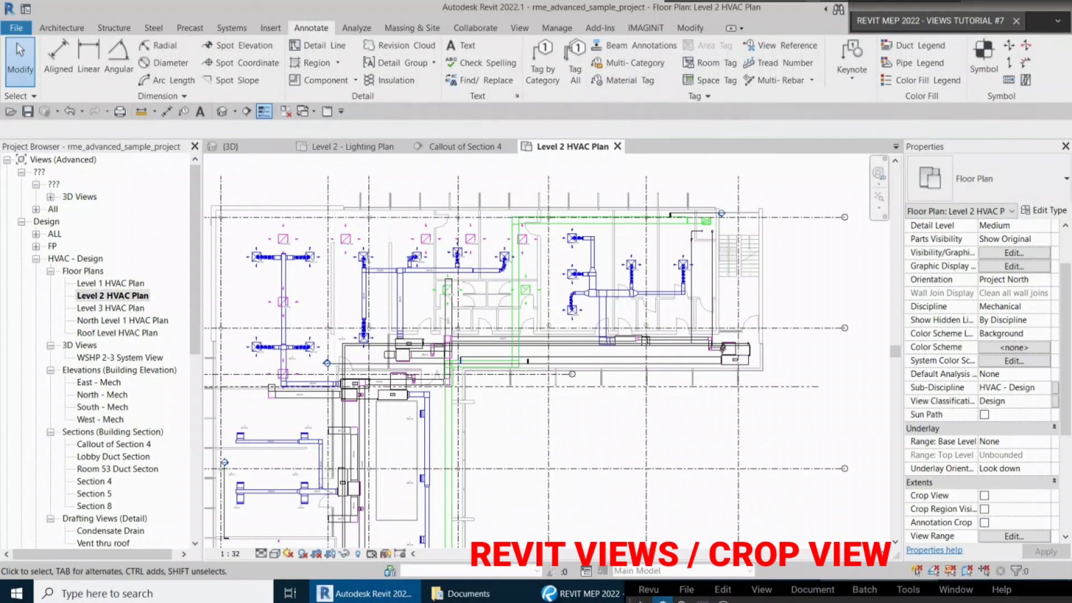
scroll(833, 269, up, 1)
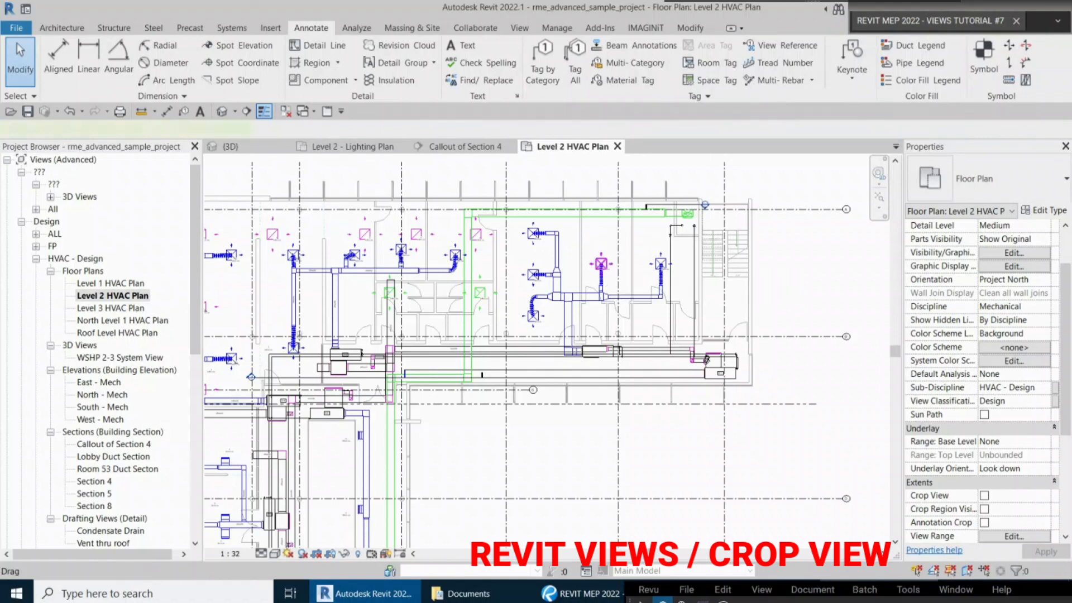
Inspect the properties of the supply diffuser on the middle branch duct, leaving it deselected
click(601, 263)
scroll(629, 238, up, 4)
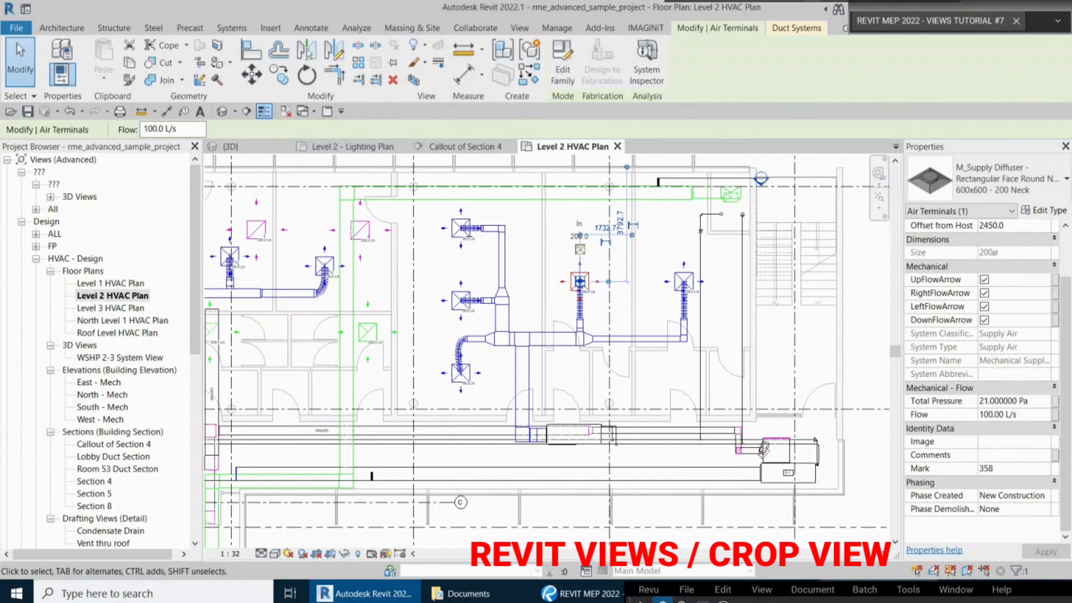
key(Escape)
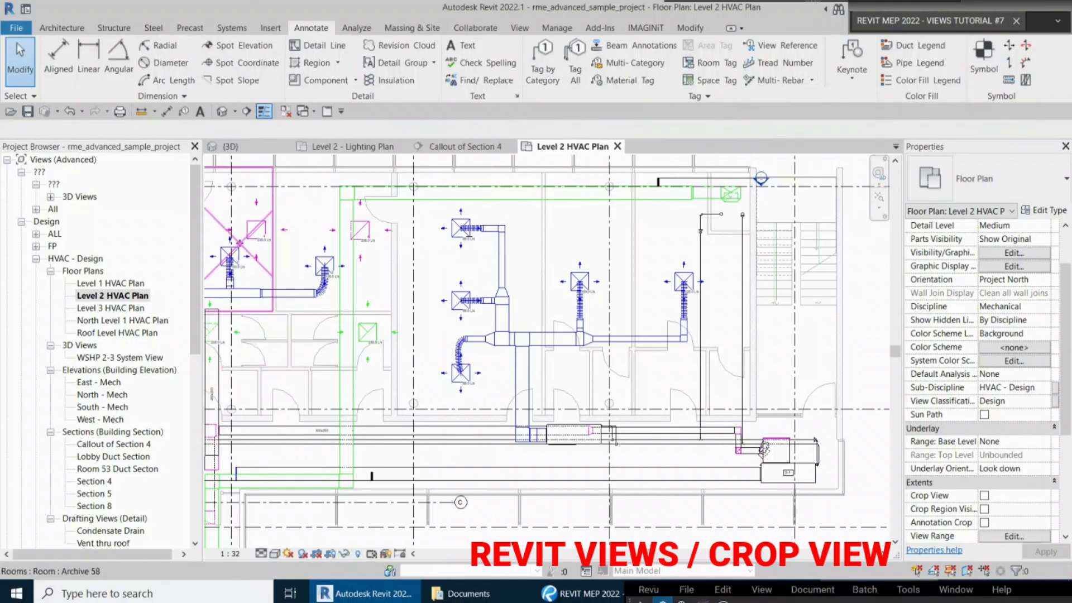
Check which view duplication options are available for the Level 2 HVAC Plan without creating a copy
click(111, 296)
right_click(120, 296)
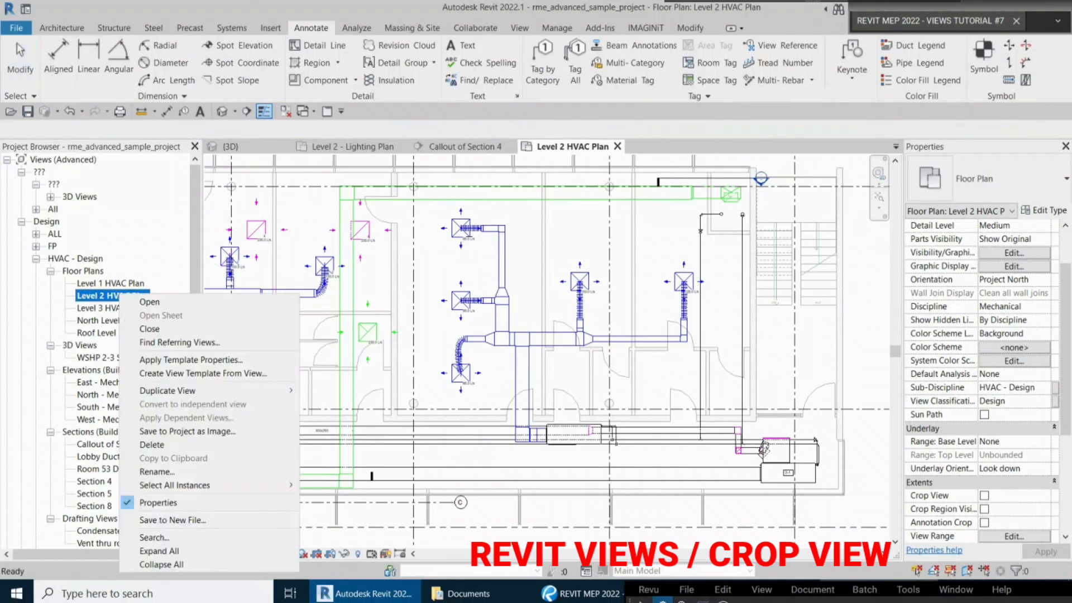
mouse_move(213, 390)
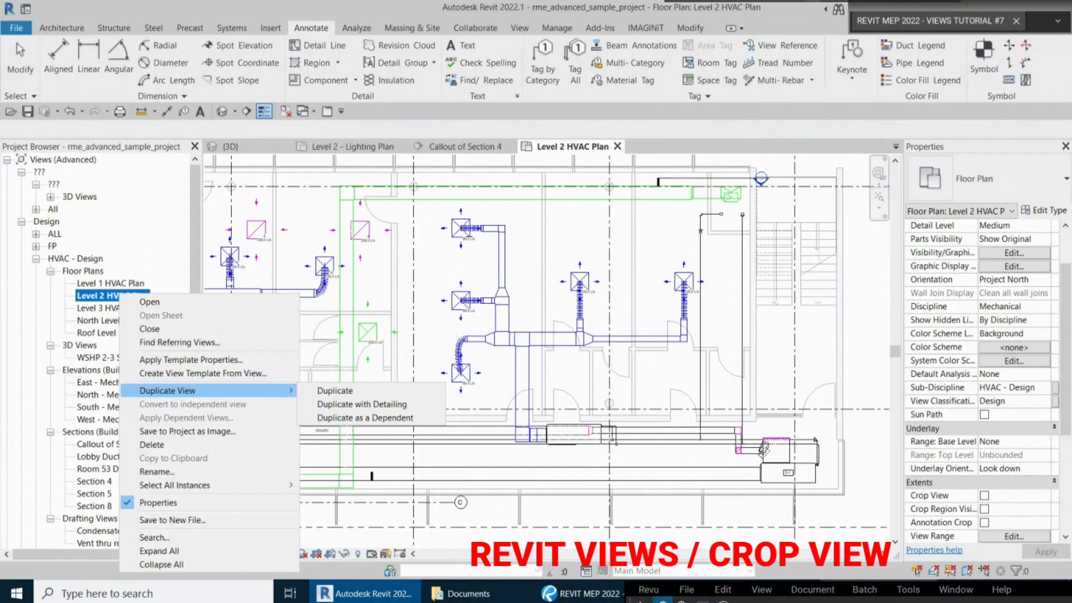
right_click(106, 295)
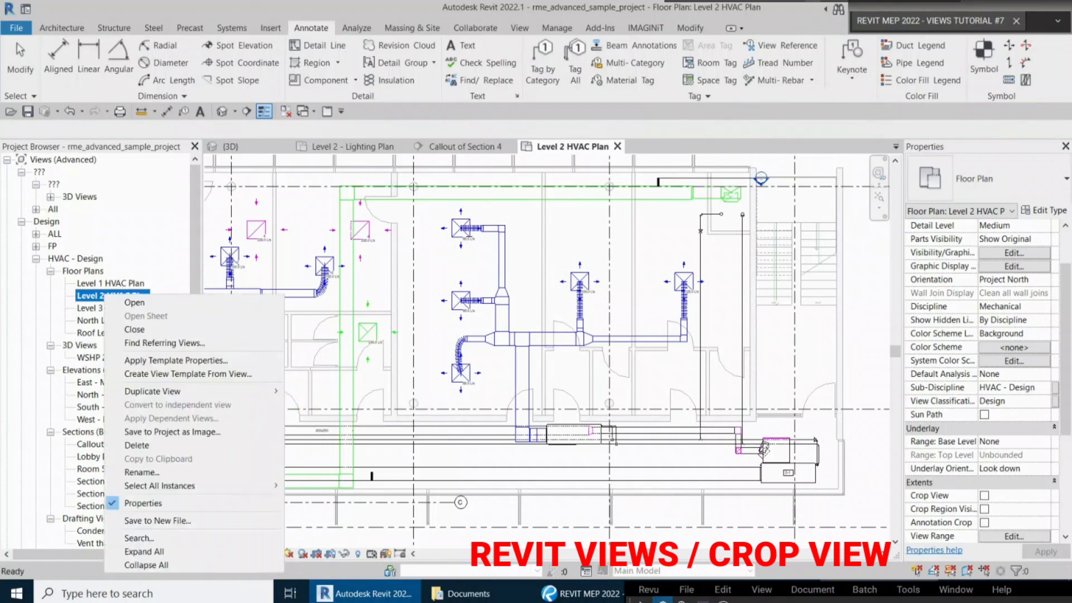
click(701, 368)
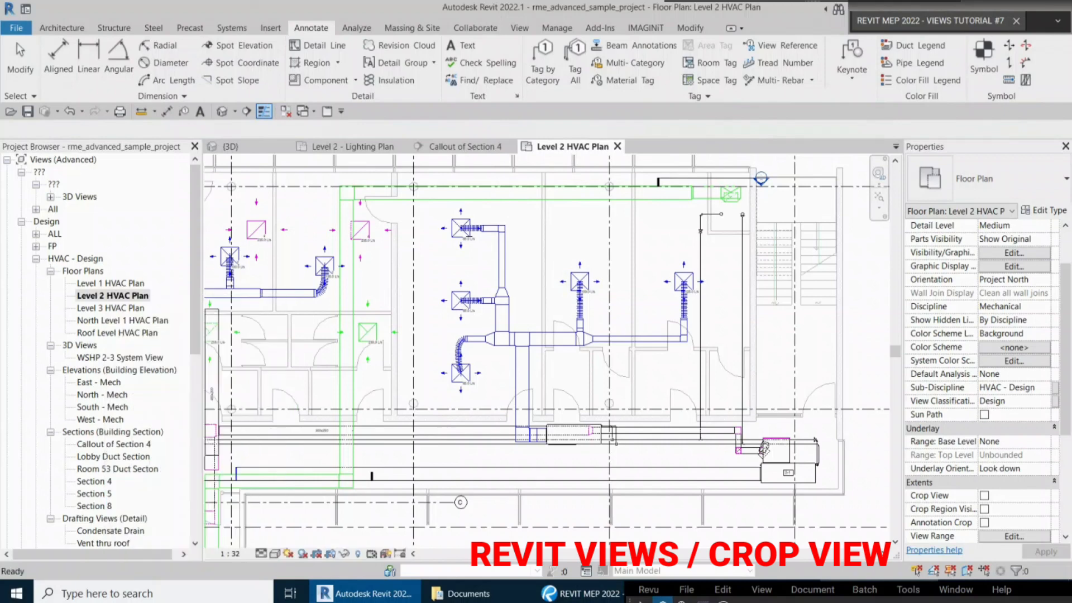
click(781, 374)
Examine the air terminals and their flow tags in the building's upper-left corner of the Level 2 HVAC Plan, leaving them deselected
scroll(781, 374, down, 2)
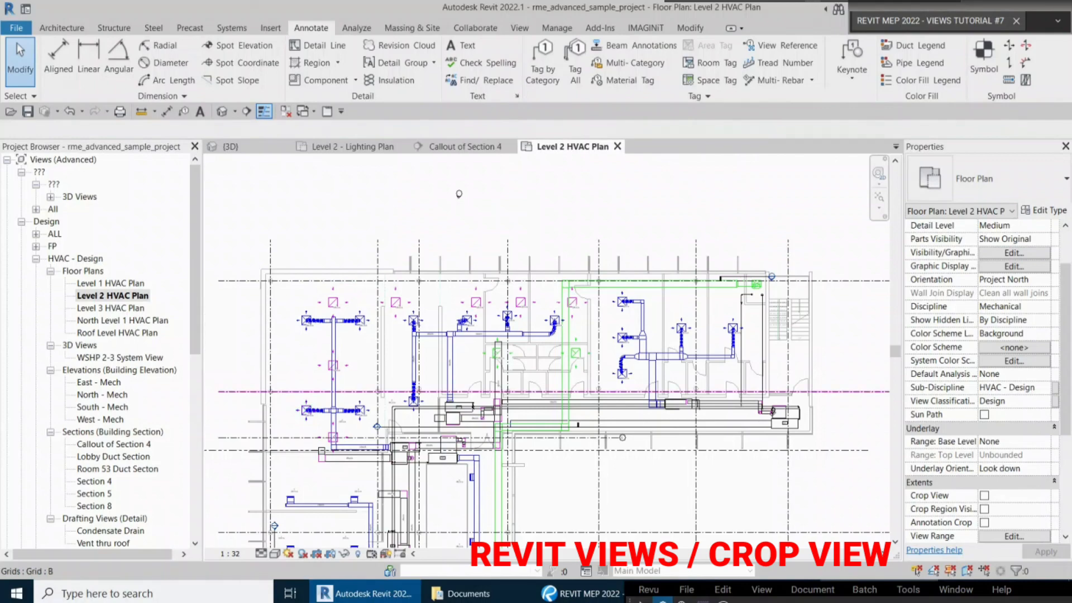
scroll(255, 381, up, 5)
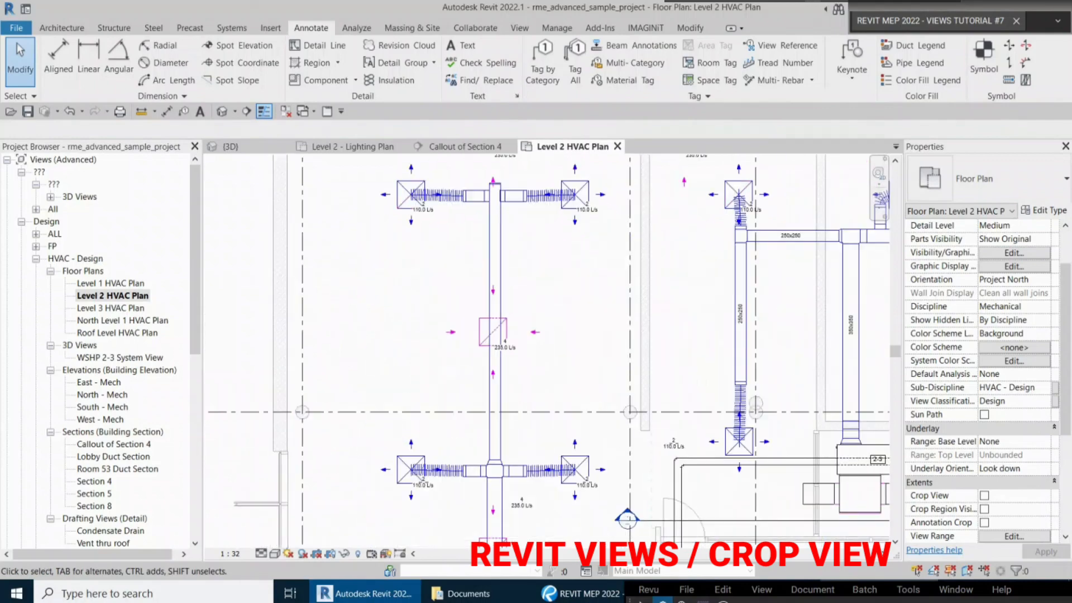
middle_drag(497, 268, 468, 438)
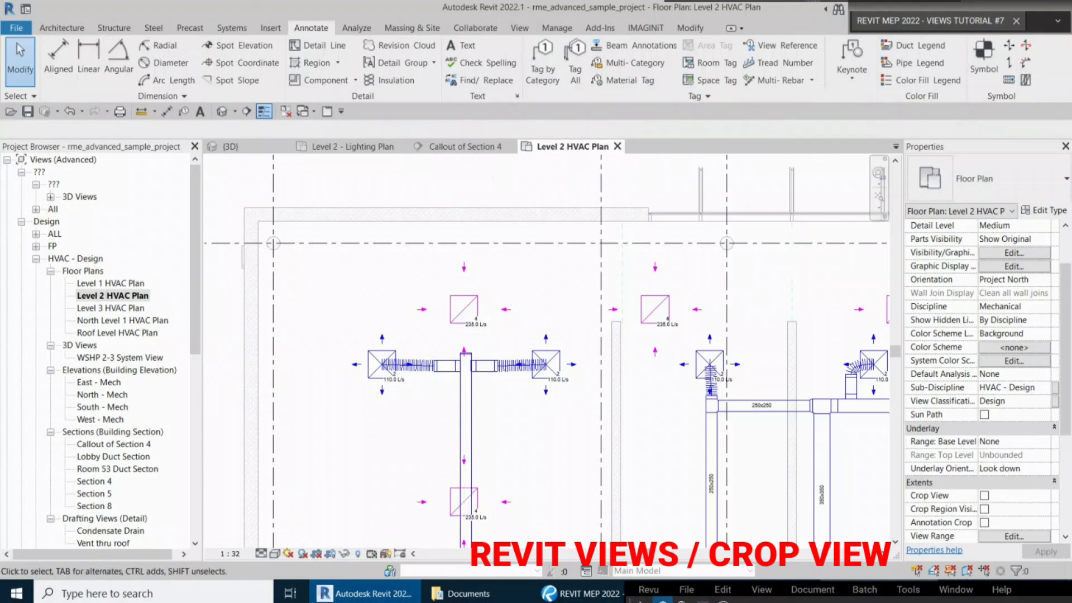
scroll(584, 410, up, 1)
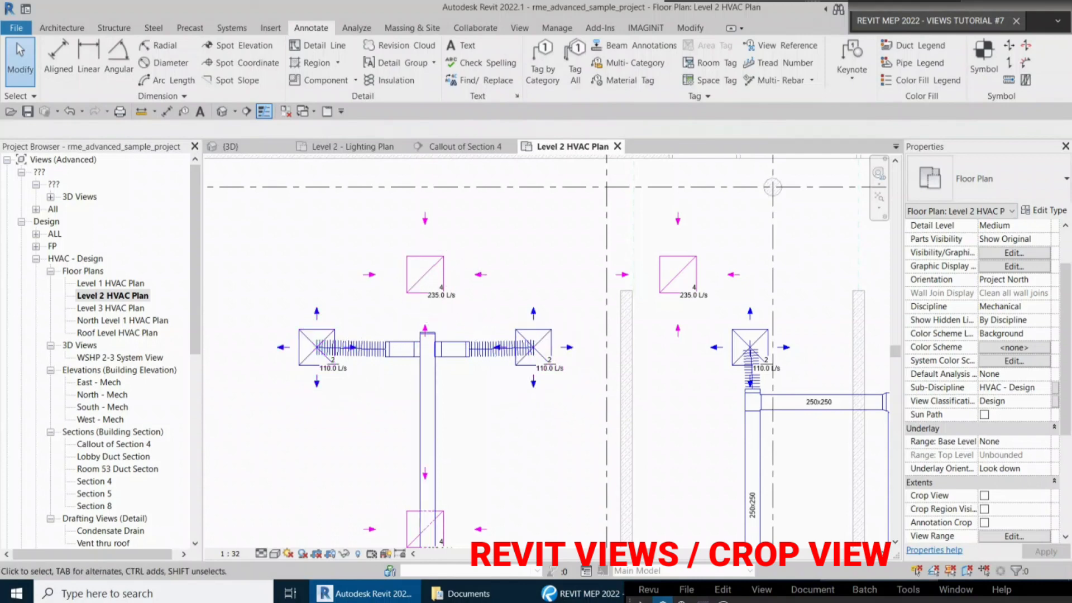
scroll(415, 351, up, 2)
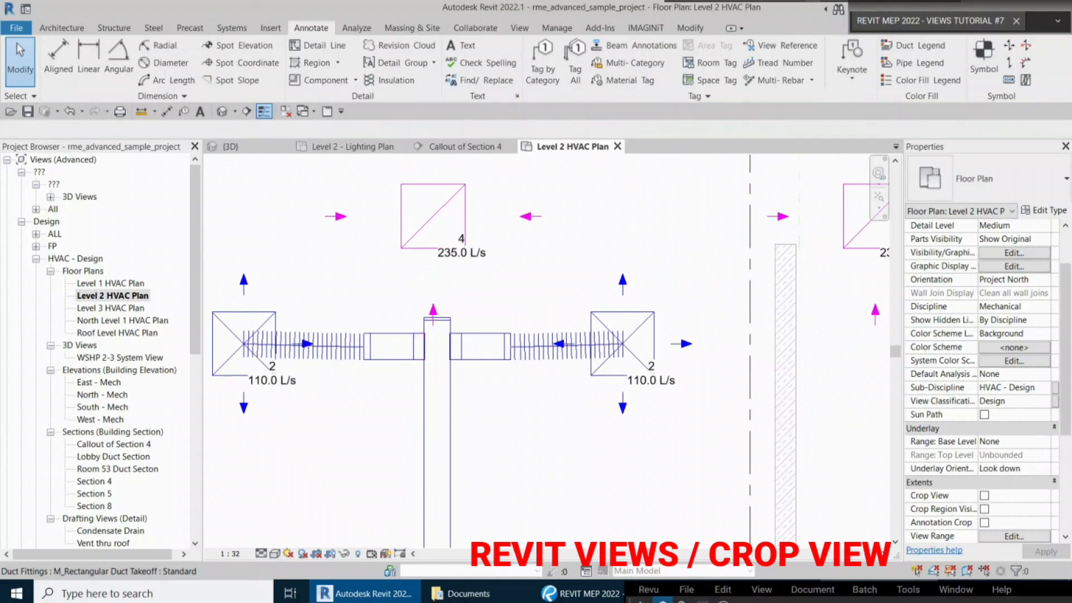
click(270, 382)
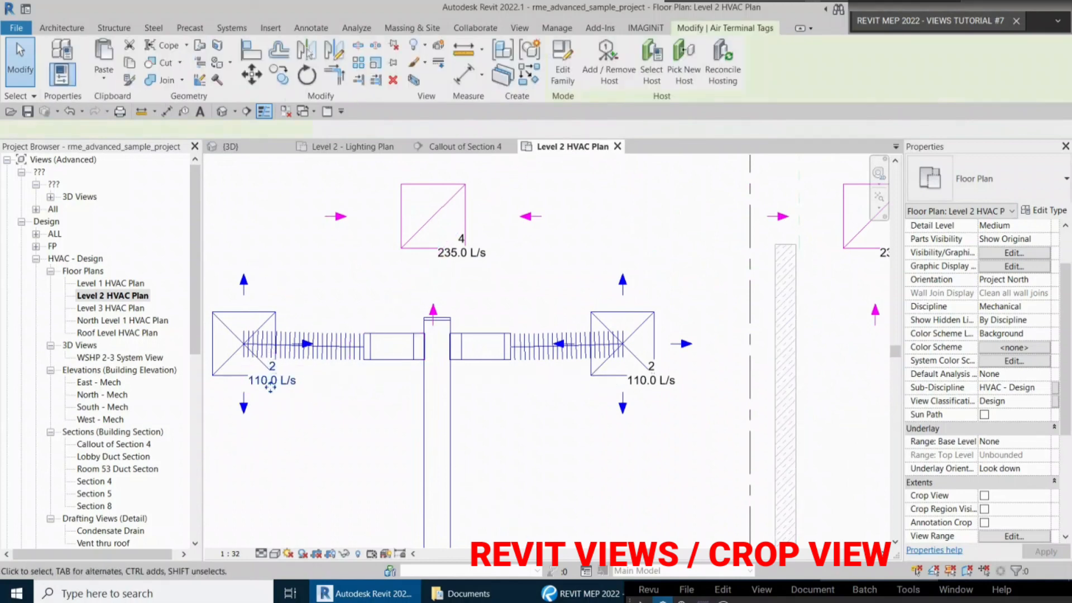
key(Escape)
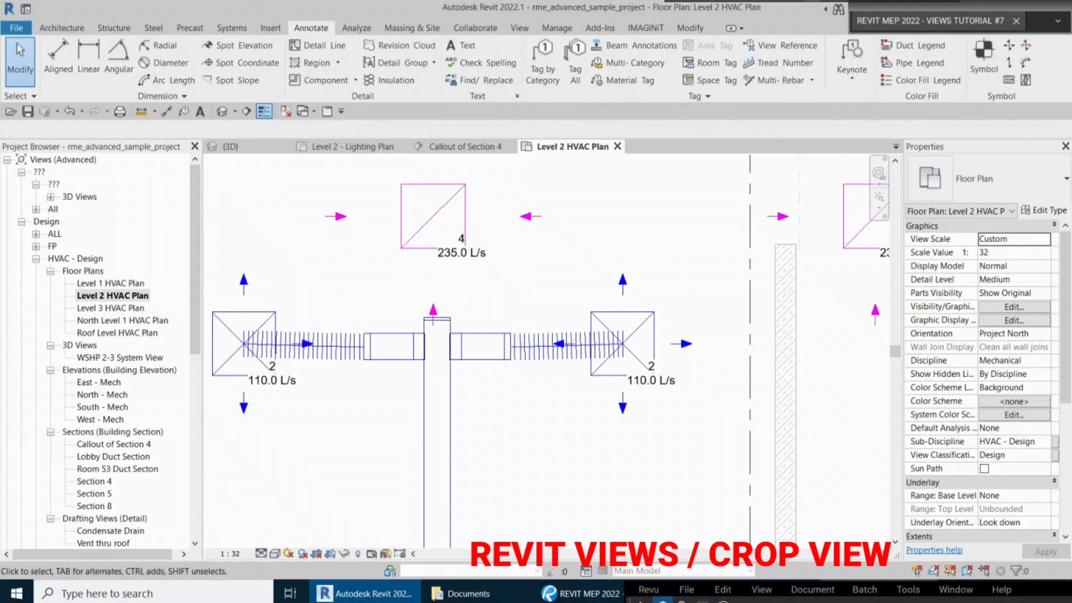
Duplicate the Level 2 HVAC Plan as an independent view without detailing
click(112, 296)
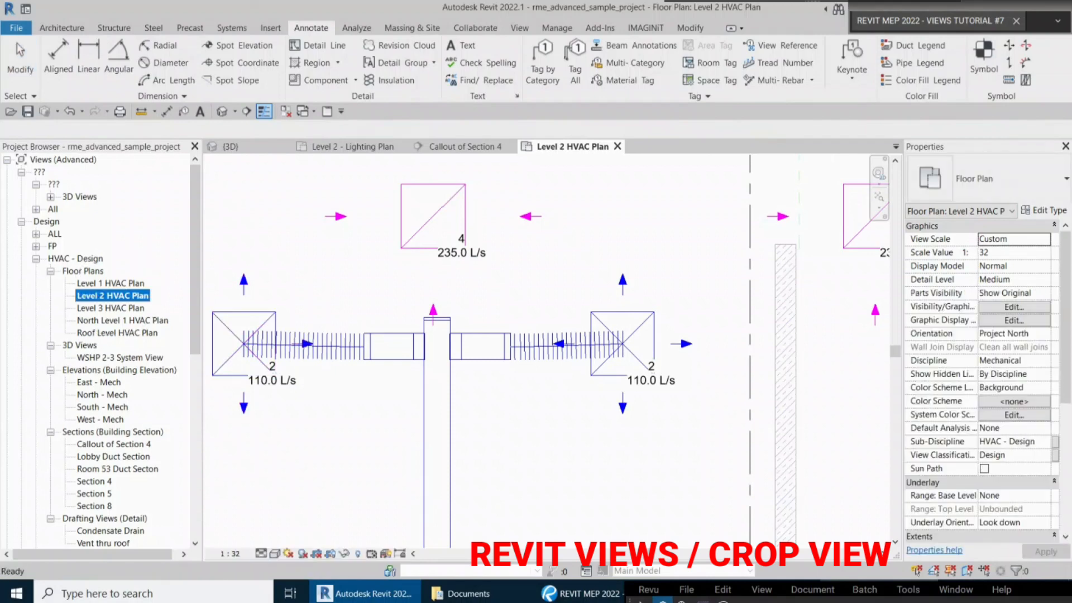
right_click(116, 294)
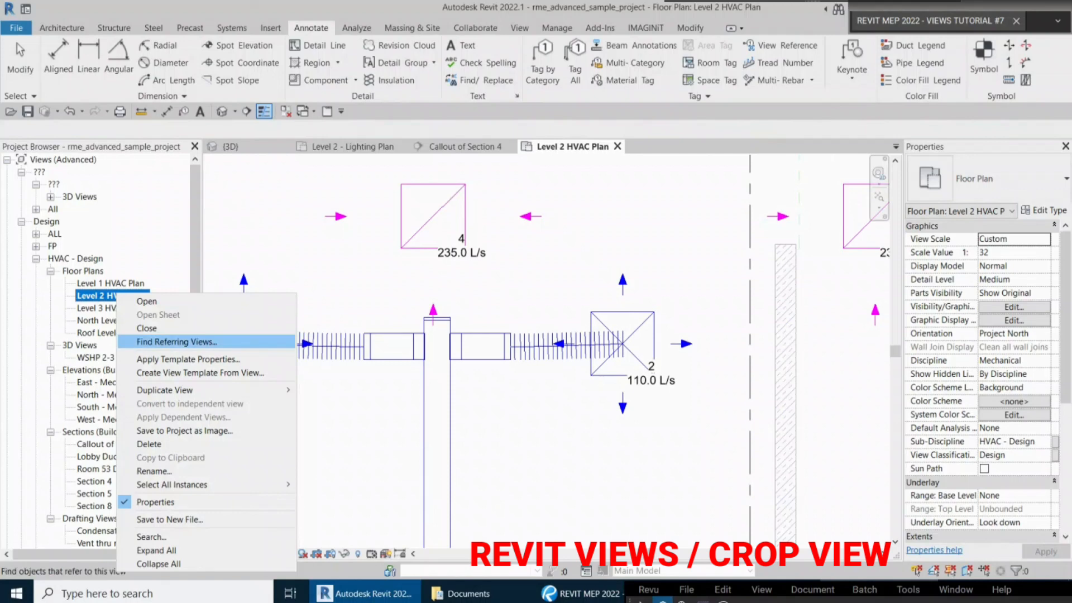
mouse_move(213, 390)
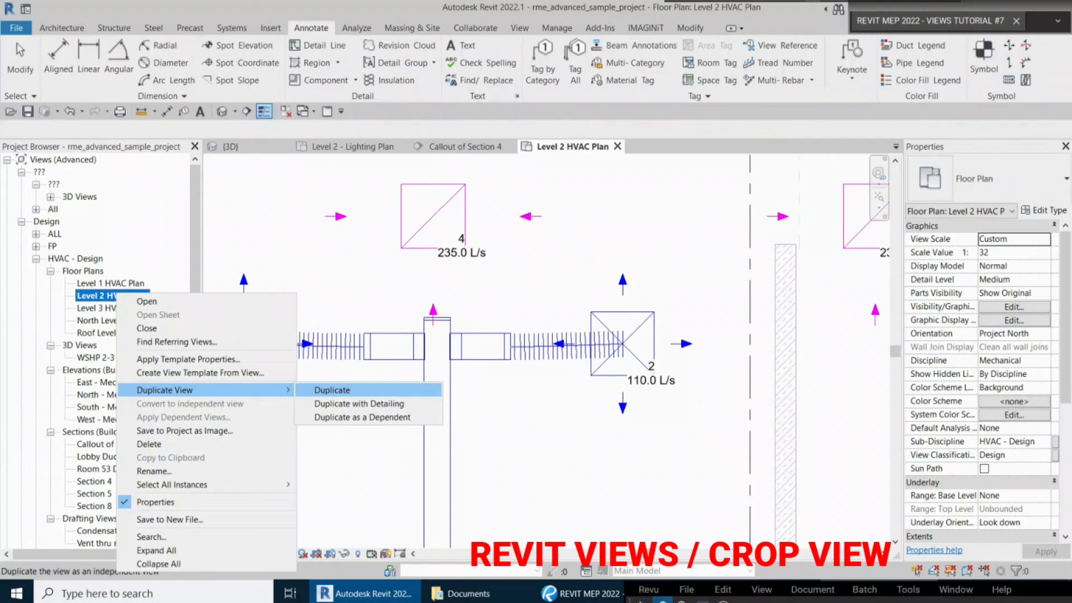
click(426, 389)
key(ctrl)
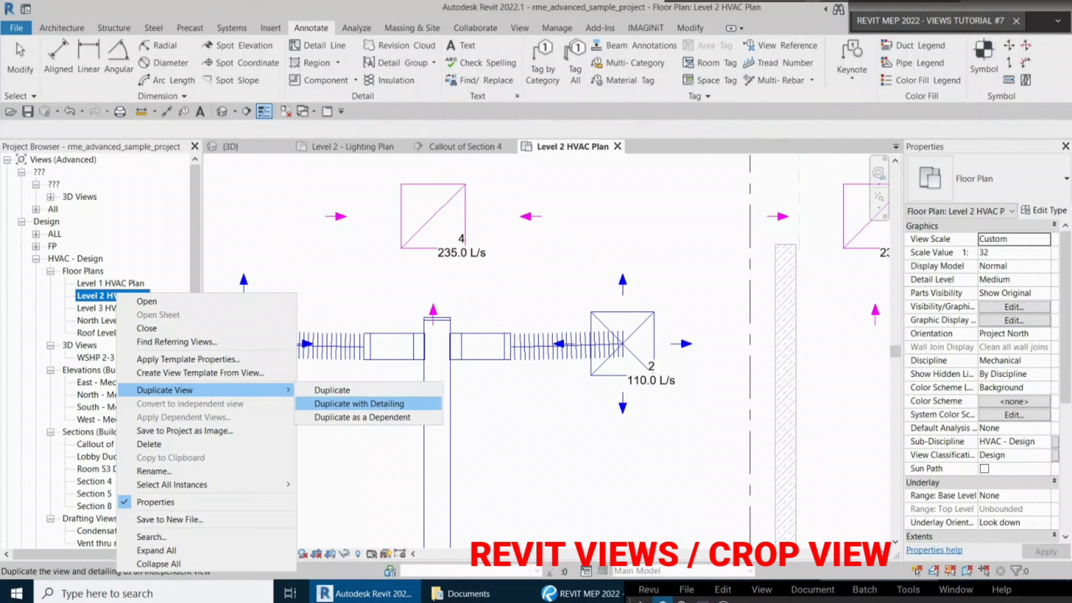
key(ctrl)
key(ctrl)
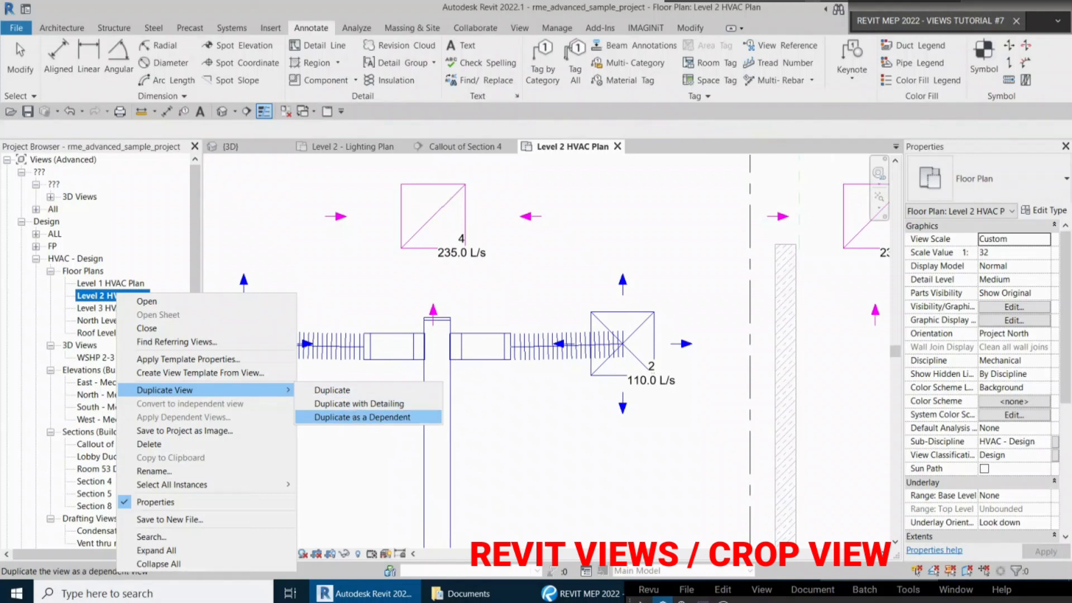
key(ctrl)
key(ctrl)
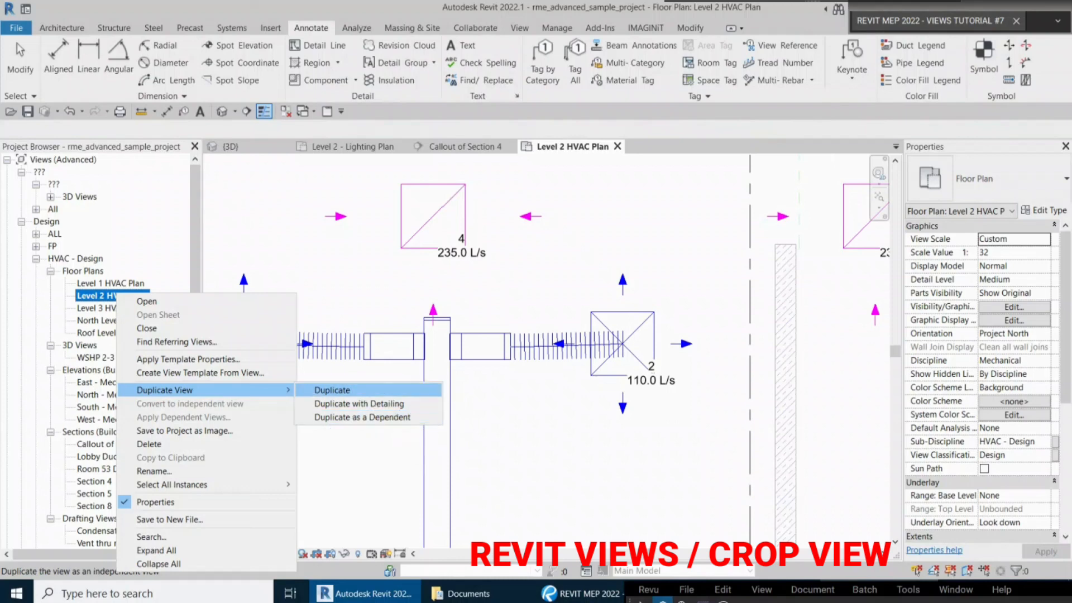
key(ctrl)
click(332, 390)
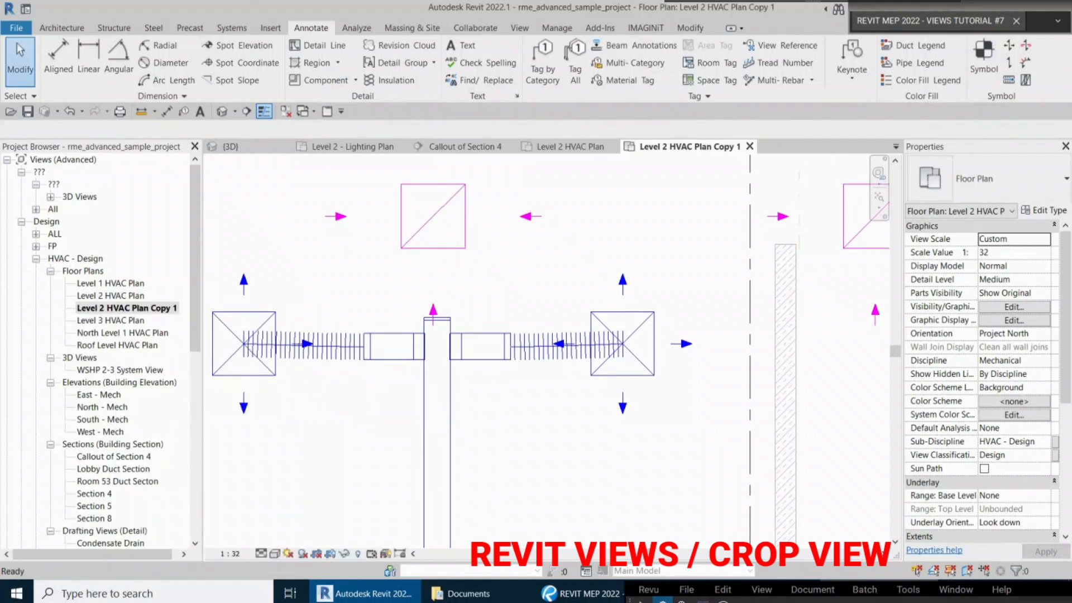
Rename the copied floor plan view as Level 2 HVAC Pla-Duplicate
click(127, 308)
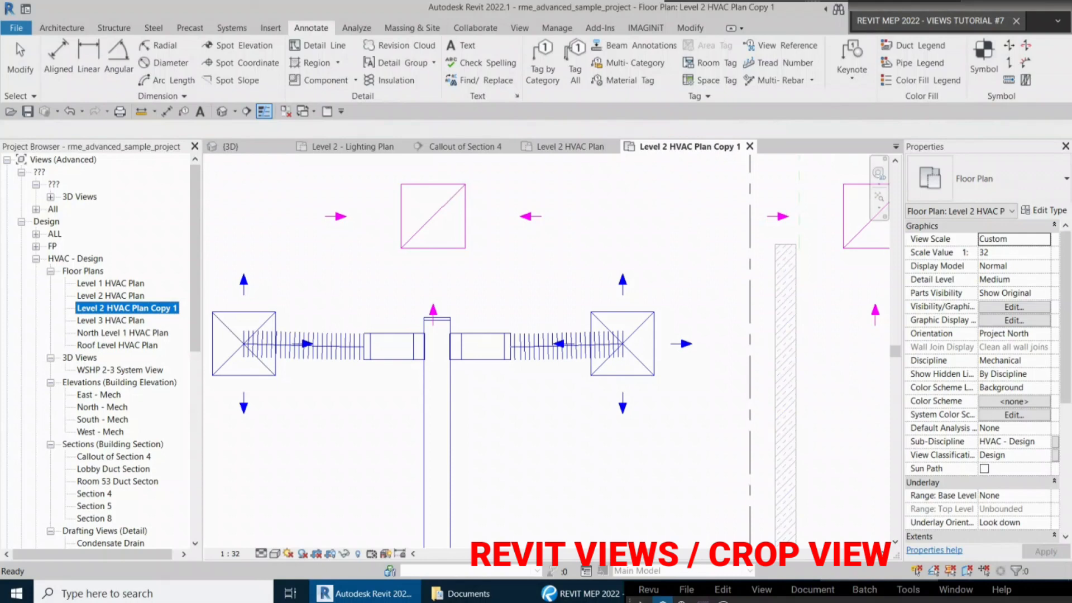
right_click(112, 306)
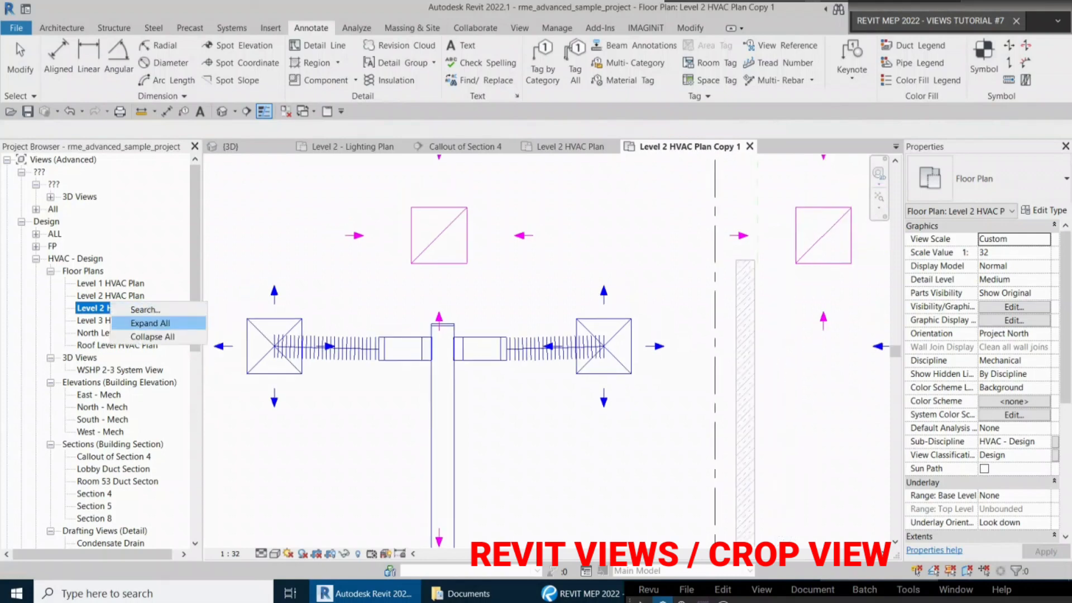
right_click(99, 306)
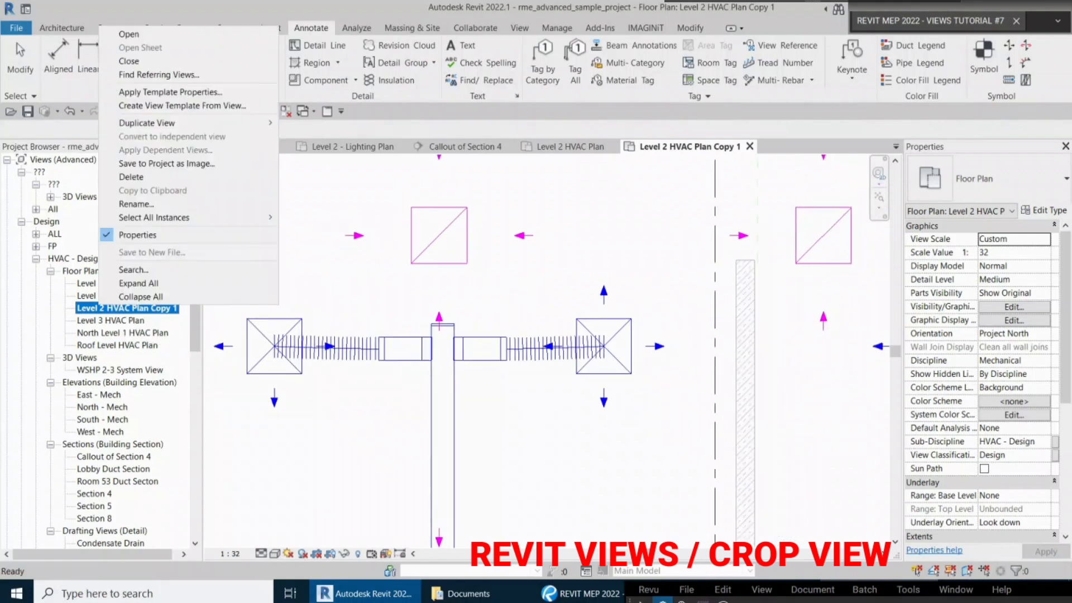
click(136, 204)
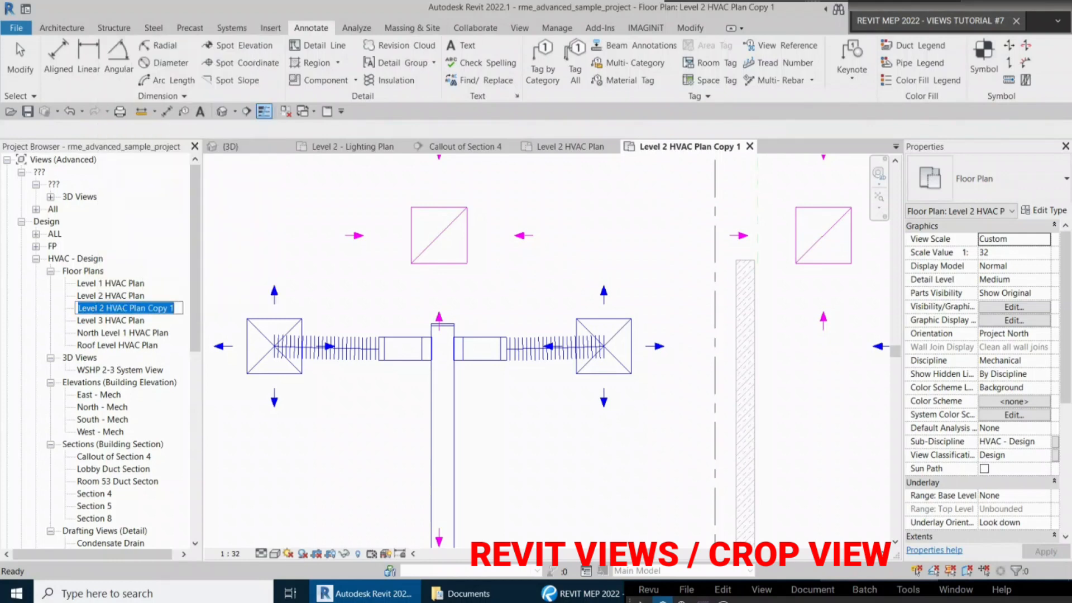
key(End)
key(BackSpace)
key(BackSpace)
key(BackSpace)
key(BackSpace)
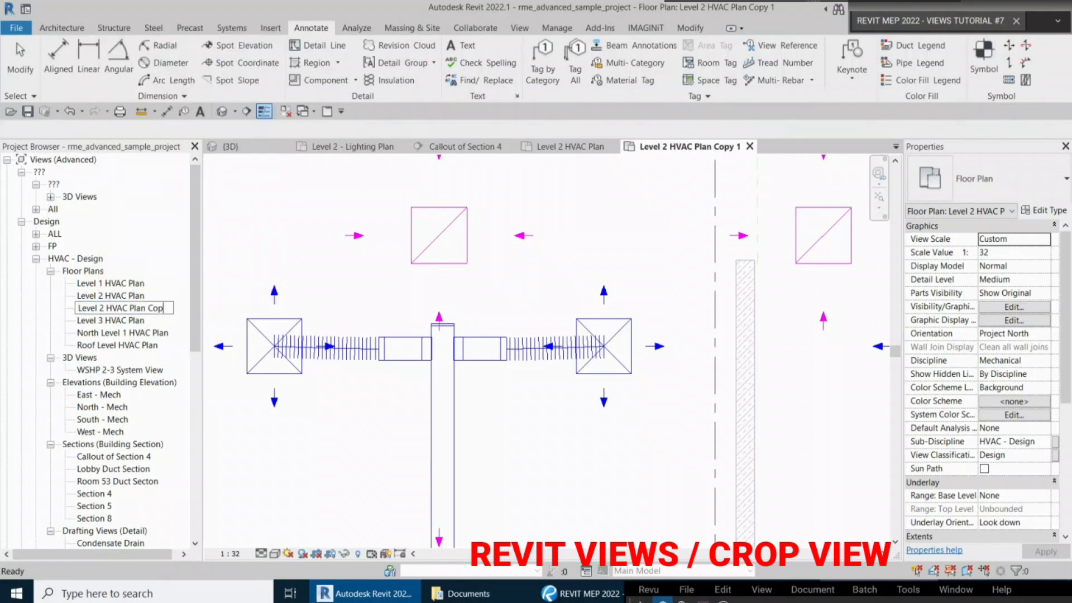
key(BackSpace)
key(BackSpace)
key(BackSpace)
key(BackSpace)
text(-Duplicate)
key(Return)
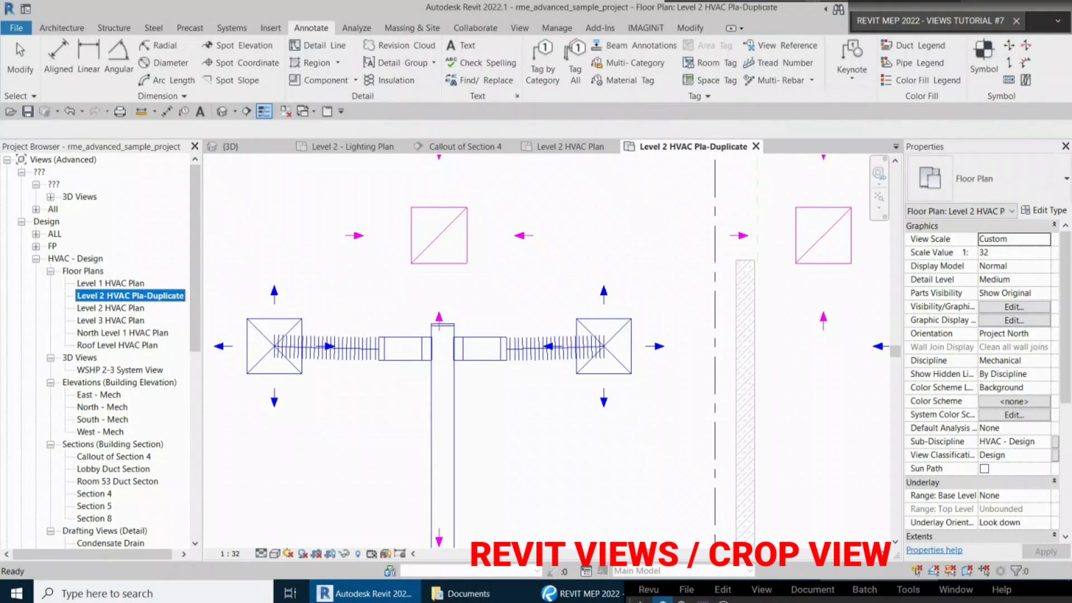
Compare the air terminal annotations in Level 2 HVAC Pla-Duplicate with those in the original Level 2 HVAC Plan
scroll(583, 390, down, 2)
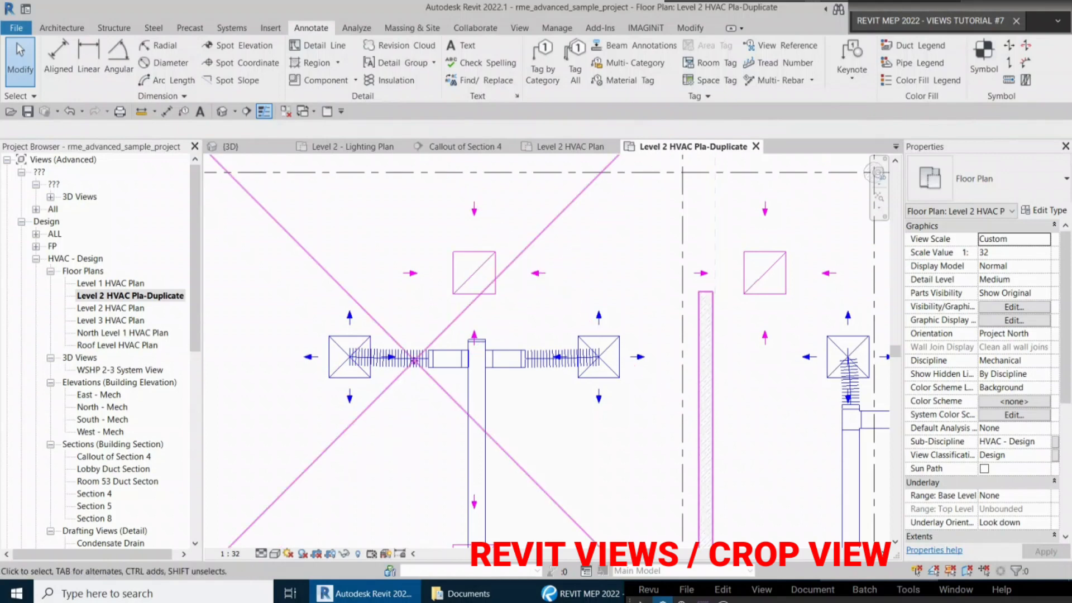
click(570, 146)
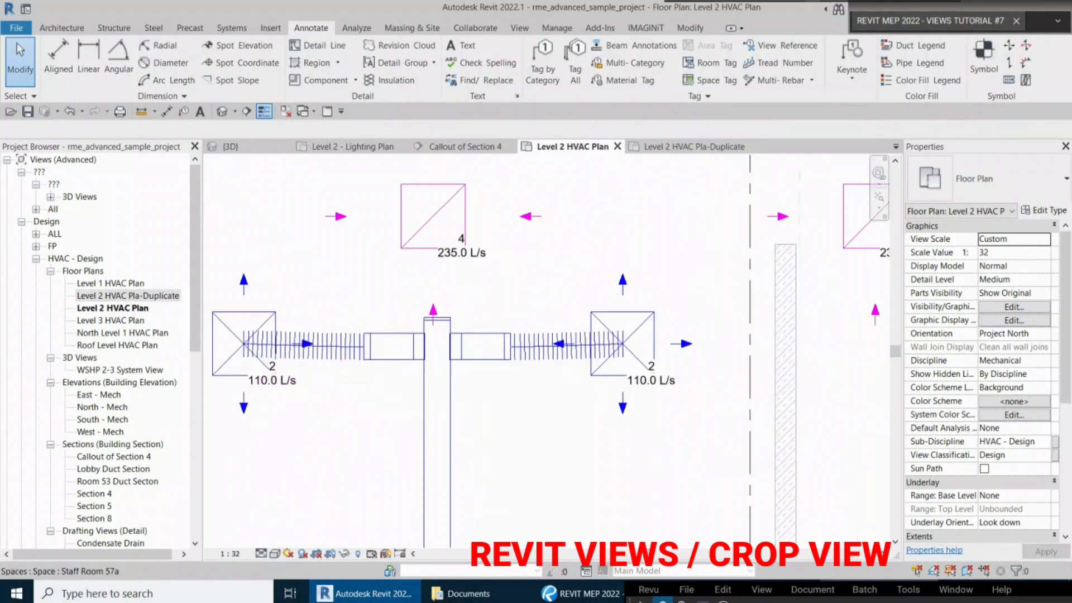
click(693, 146)
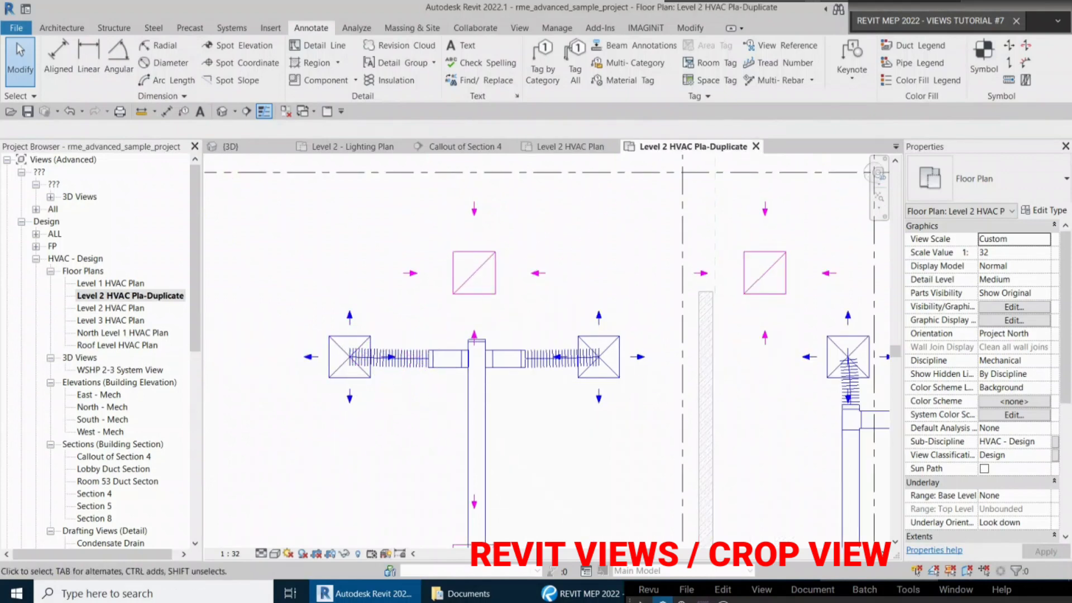
key(ctrl)
right_click(173, 294)
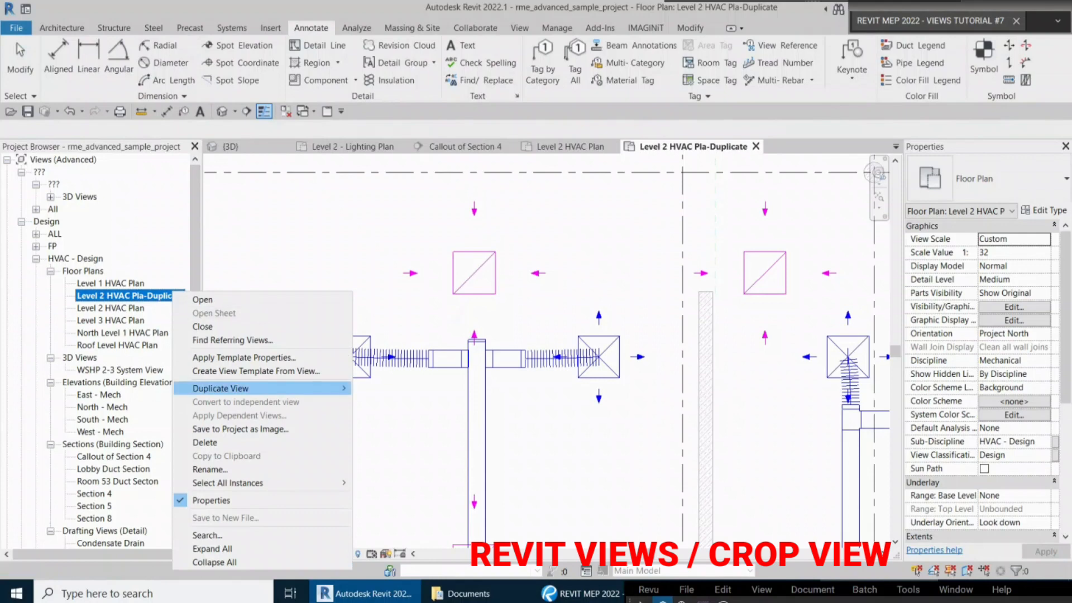
mouse_move(212, 388)
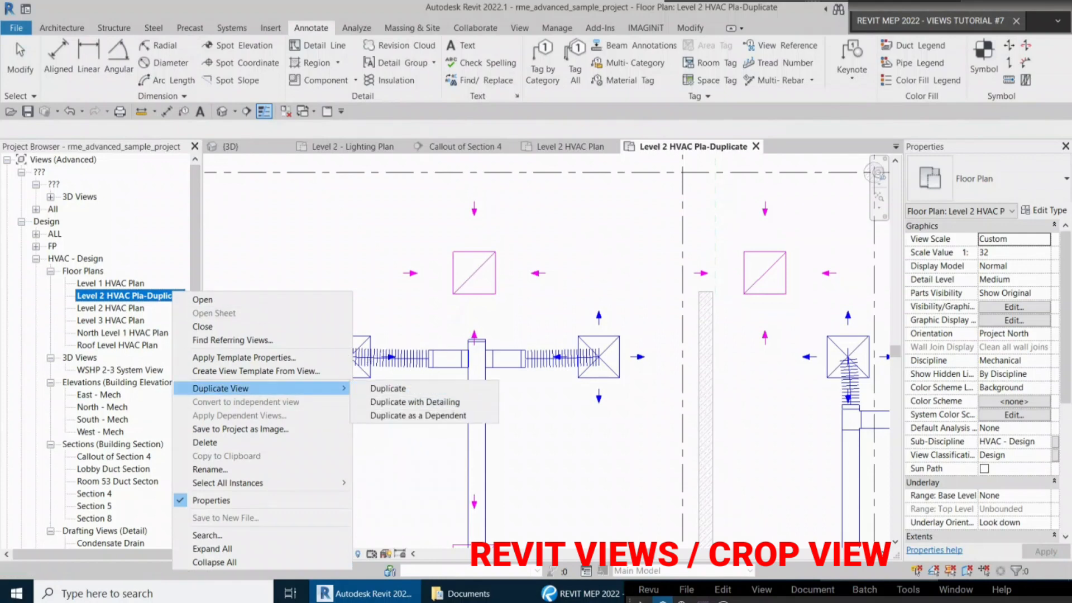
key(Escape)
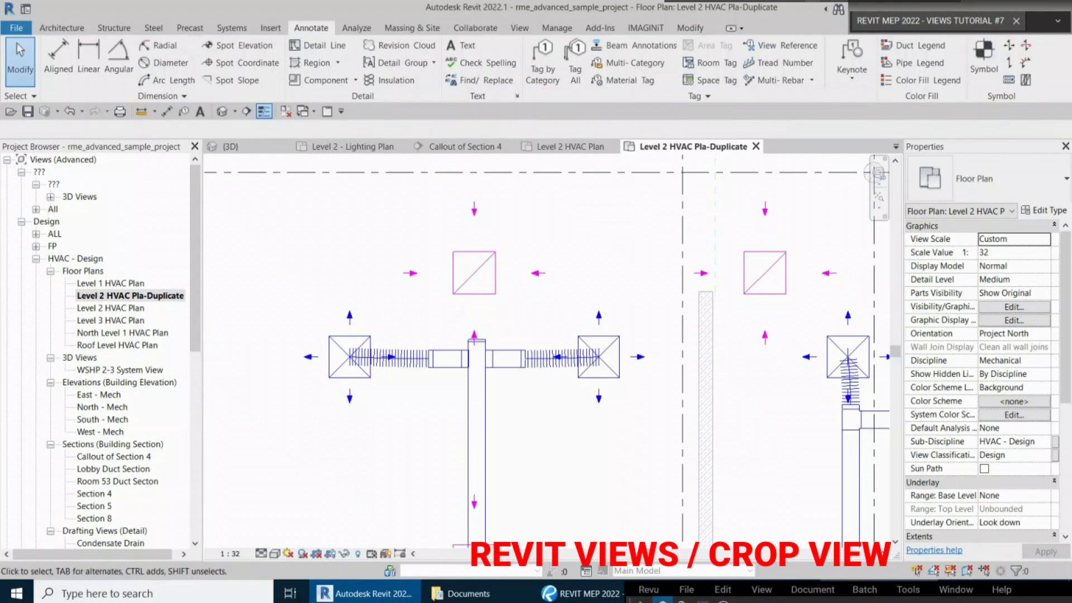
Duplicate the original Level 2 HVAC Plan with detailing so that its annotations are copied too
key(ctrl)
right_click(121, 307)
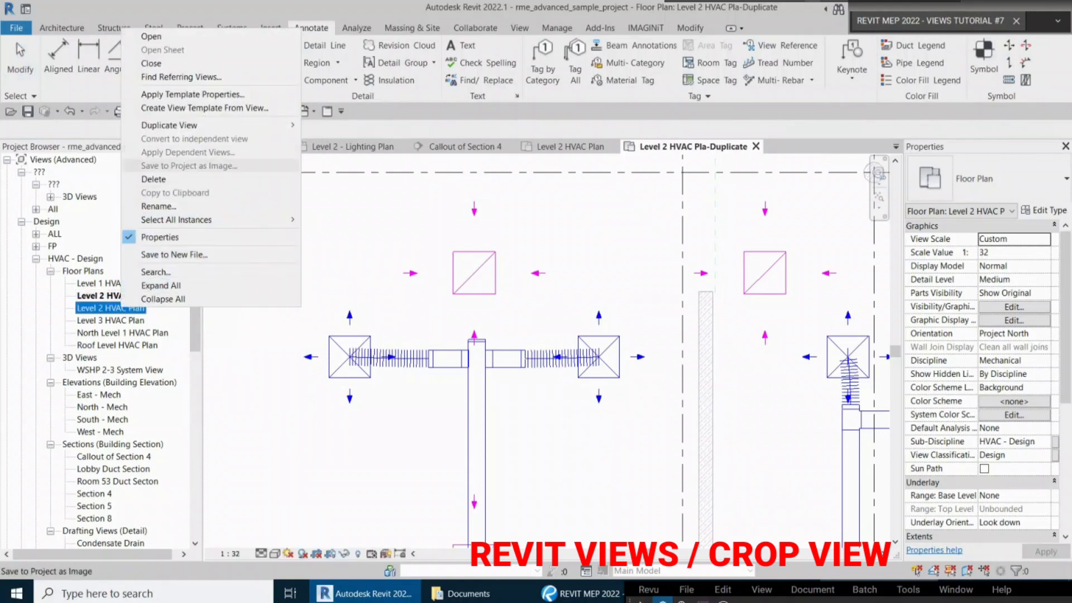
click(190, 125)
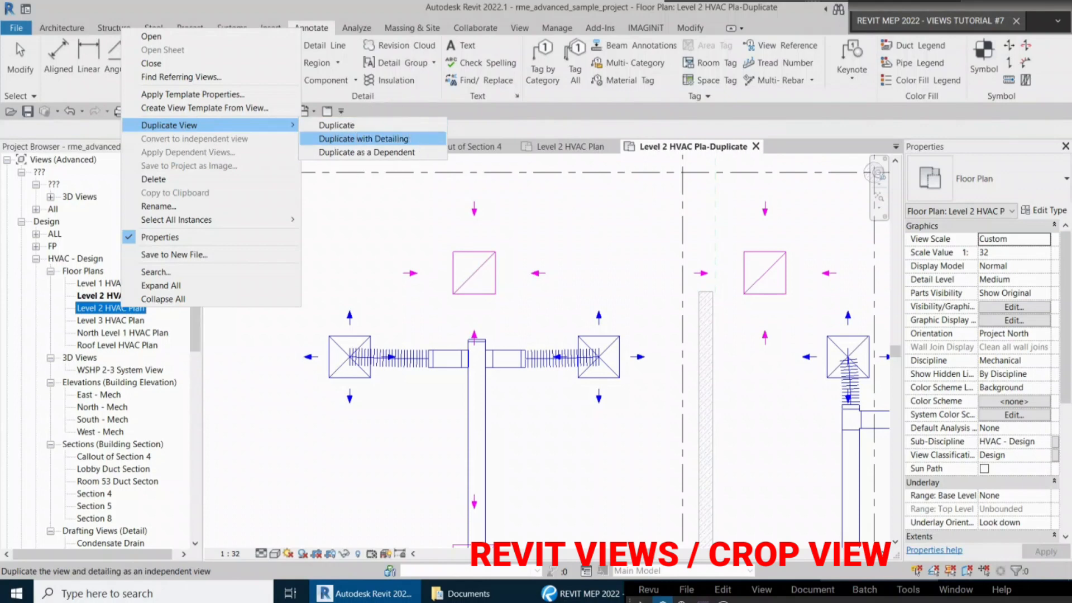
click(363, 139)
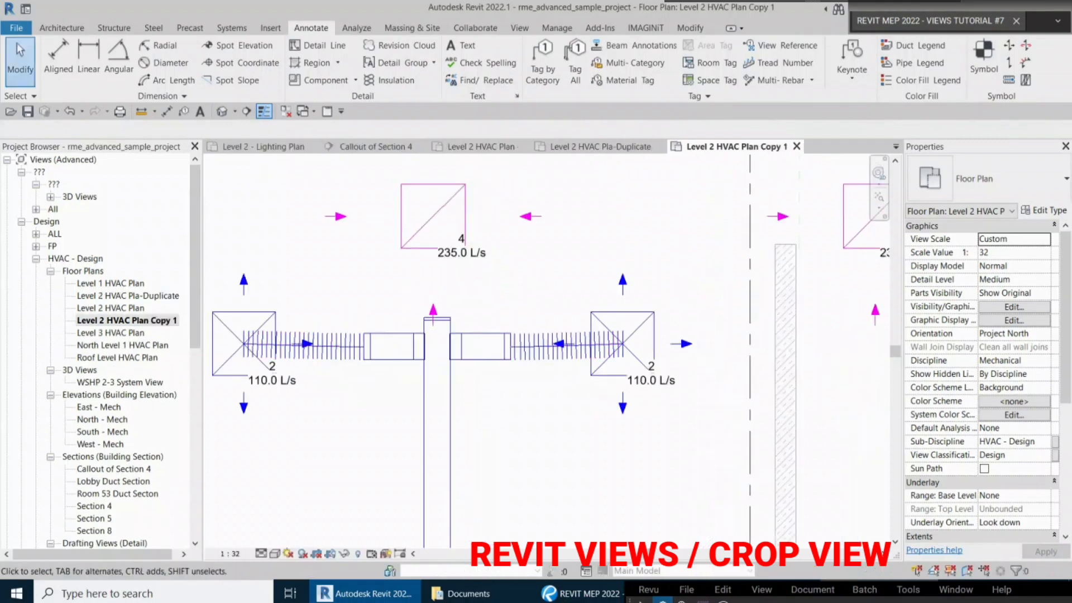
right_click(165, 320)
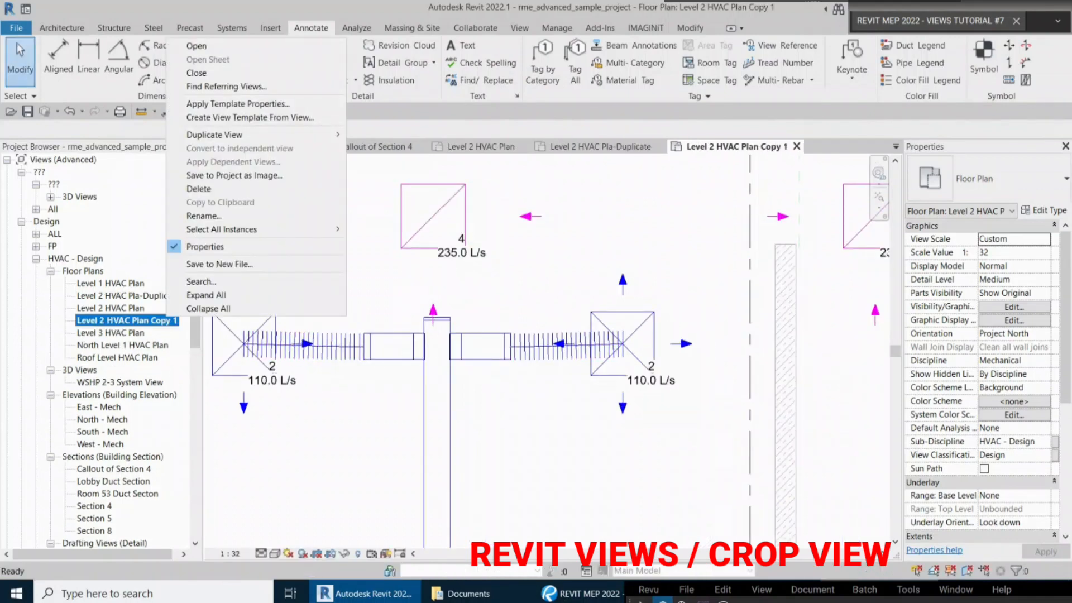
click(294, 395)
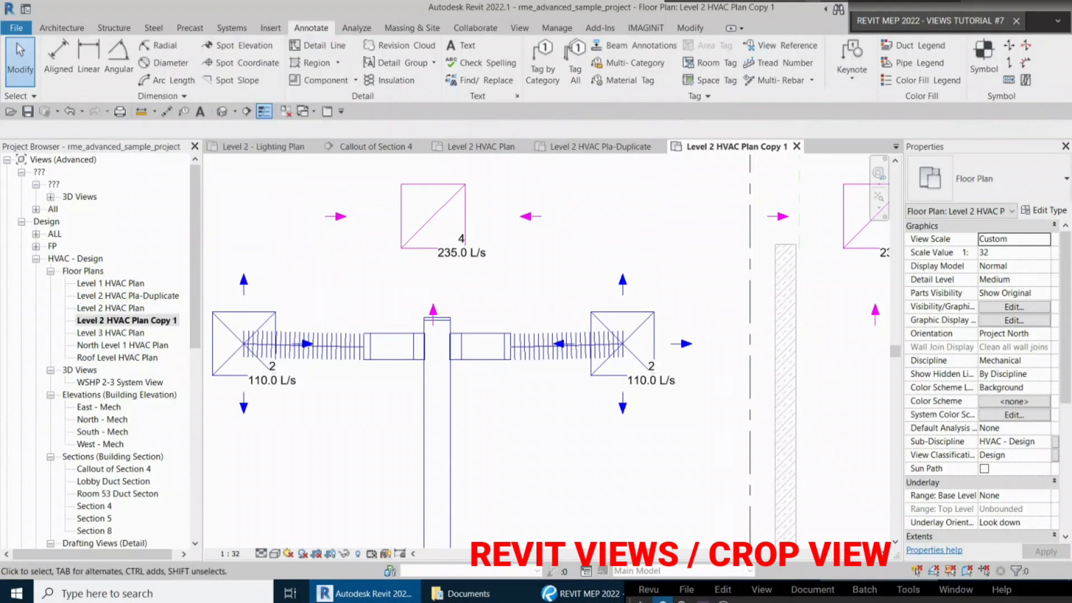
Rename the Level 2 HVAC Plan Copy 1 view as Level 2 HVAC Plan-Duplicate with detailing
key(ctrl)
middle_drag(478, 391, 553, 440)
scroll(552, 440, down, 1)
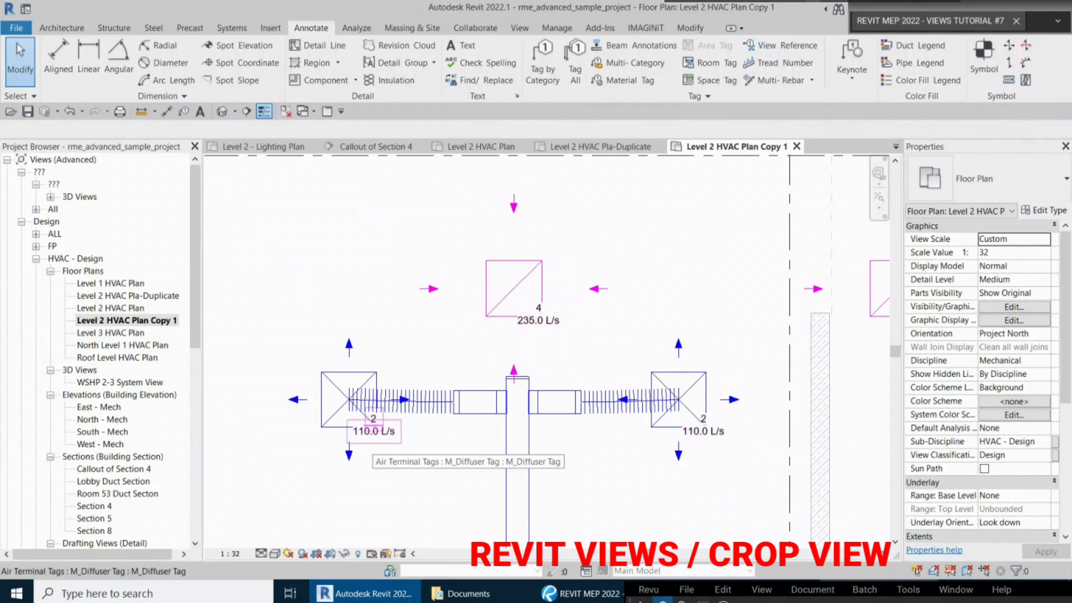
middle_drag(524, 330, 512, 288)
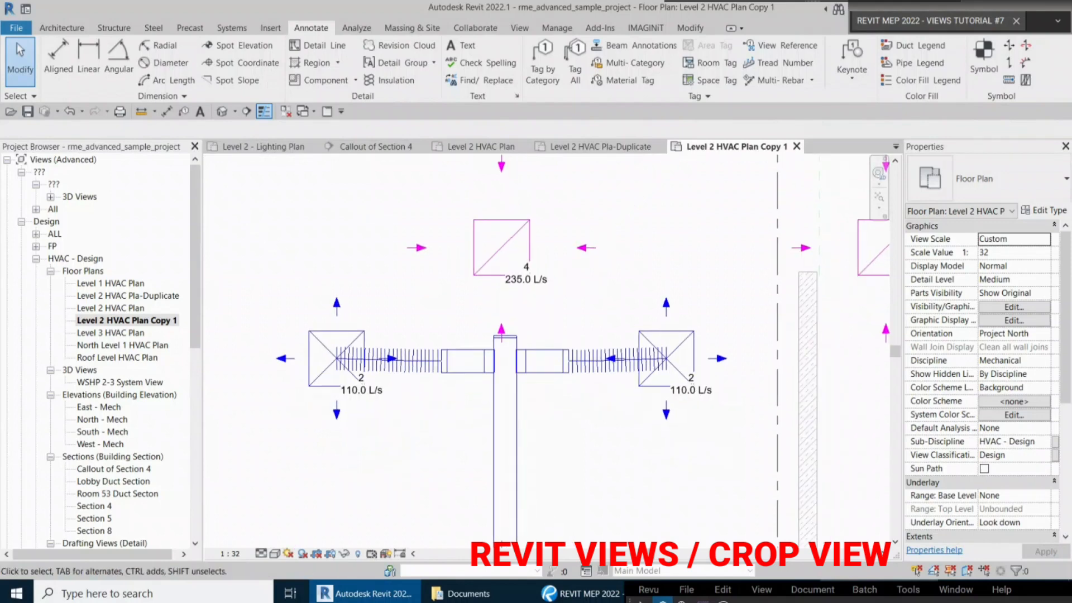
right_click(162, 319)
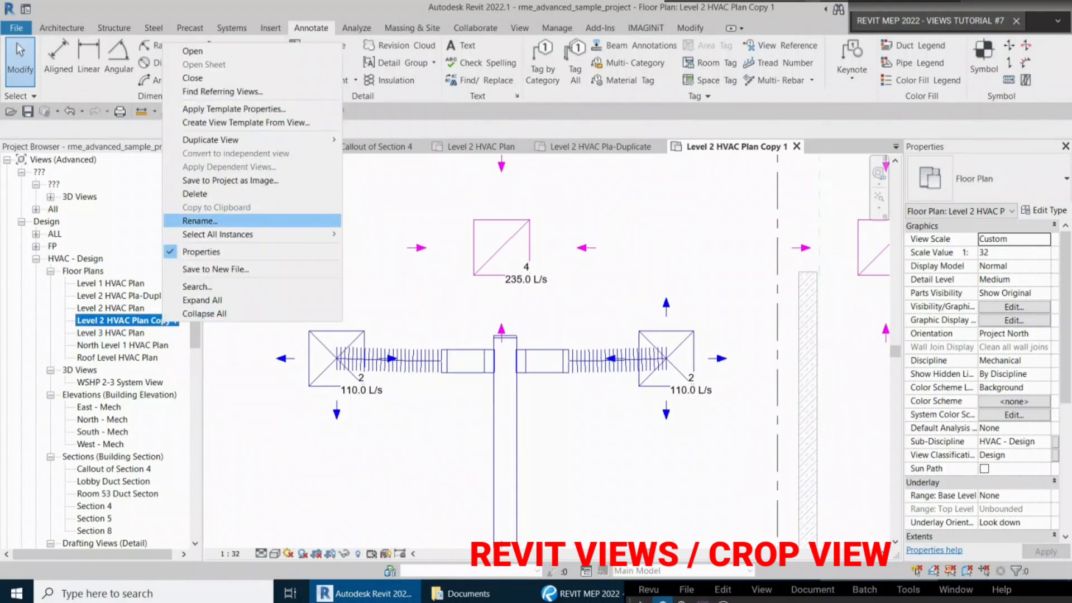
click(200, 221)
key(End)
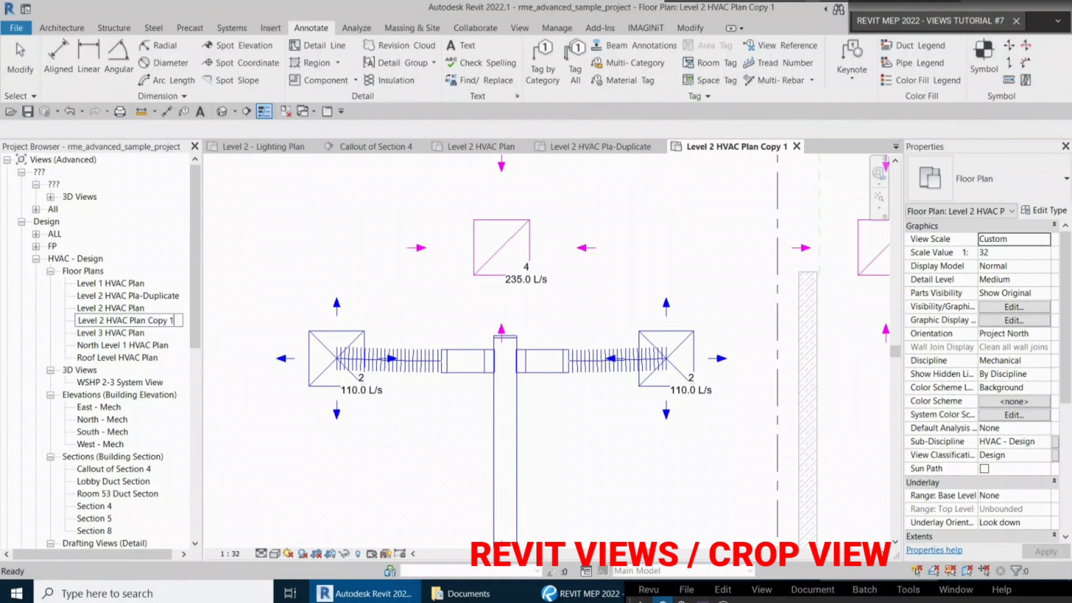
key(BackSpace)
key(BackSpace)
key(BackSpace)
key(BackSpace)
key(BackSpace)
key(BackSpace)
key(BackSpace)
text(-Duplicate with)
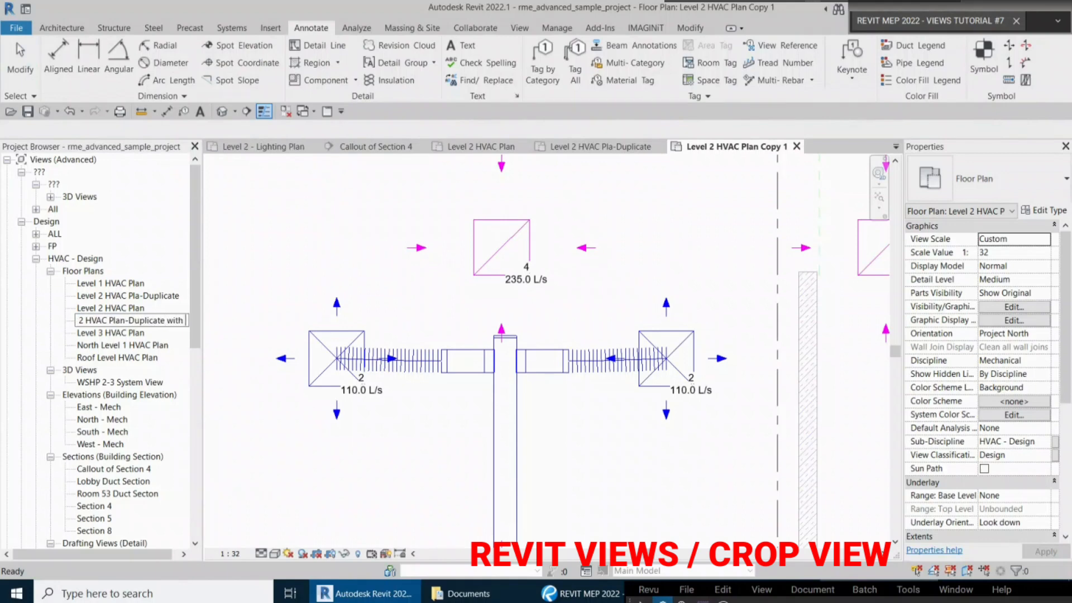
text( detailing)
key(Return)
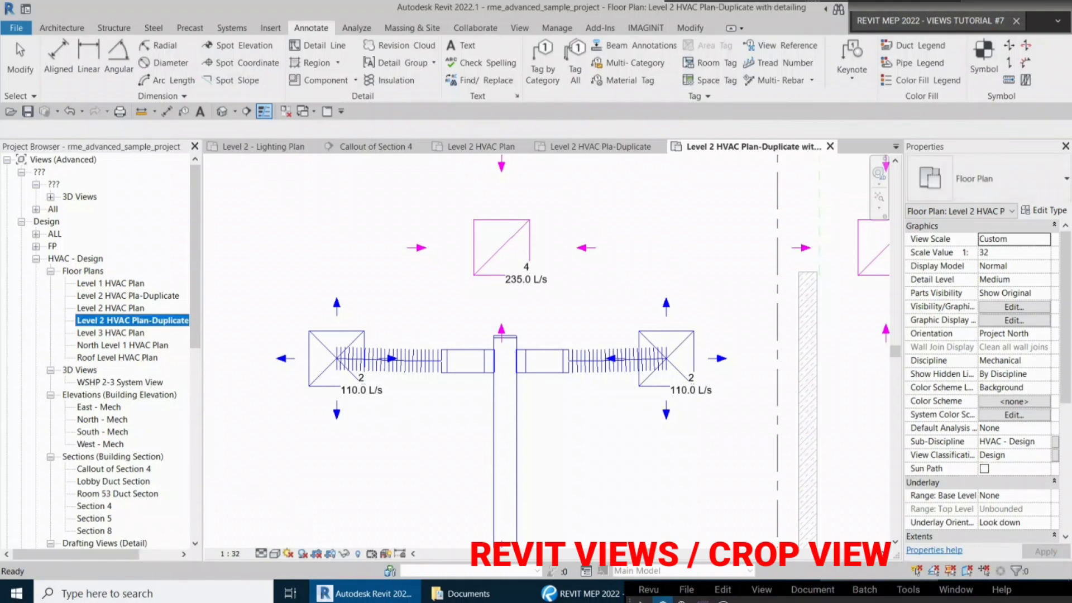
click(391, 312)
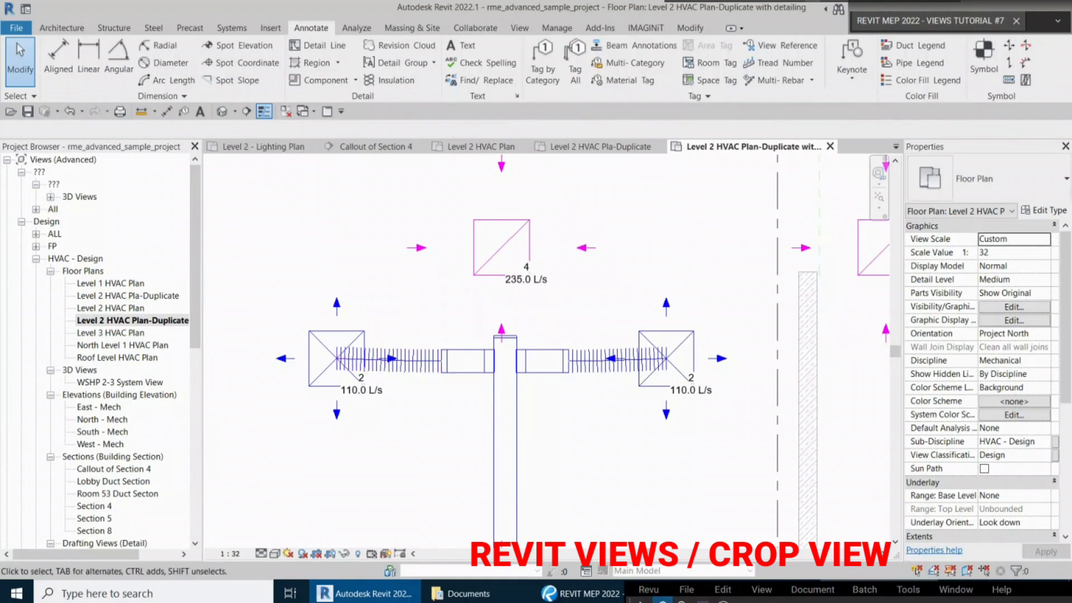
Compare Level 2 HVAC Plan-Duplicate with detailing with the original Level 2 HVAC Plan and the plain duplicate
click(111, 307)
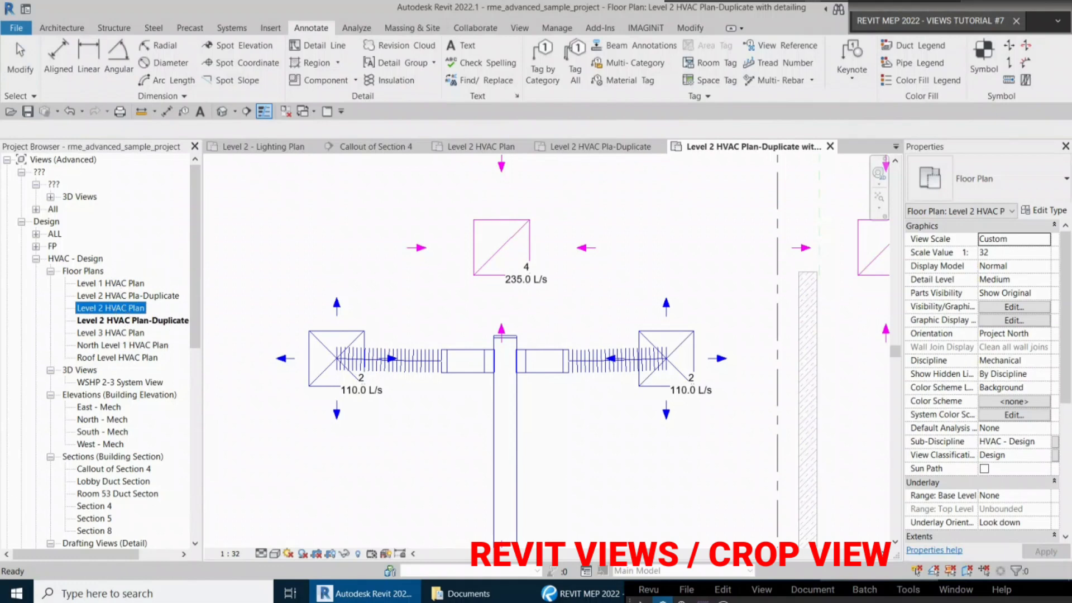
click(169, 320)
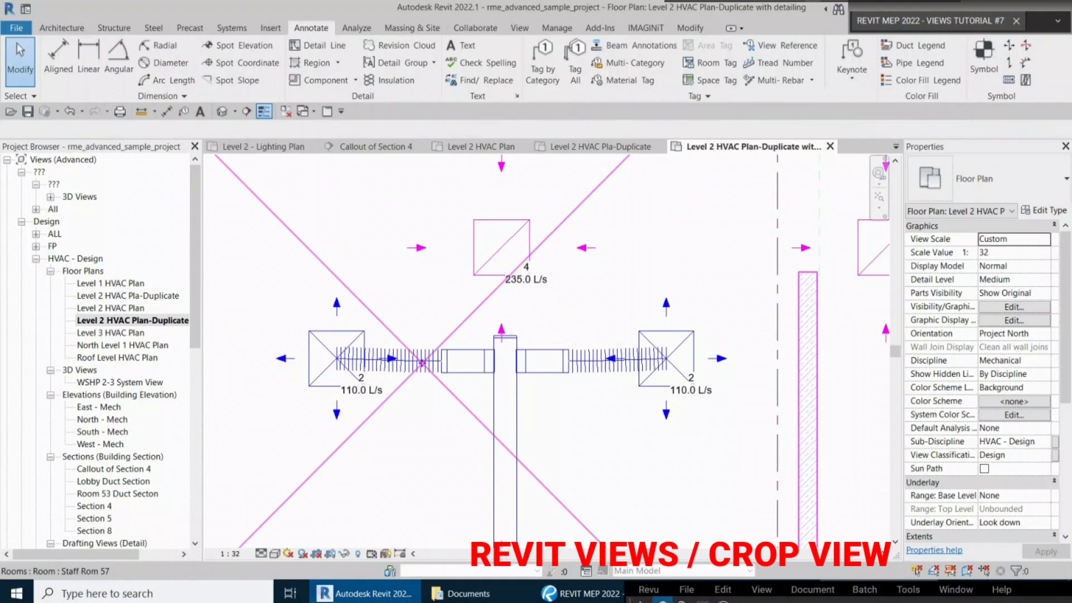
click(421, 363)
key(Escape)
key(ctrl)
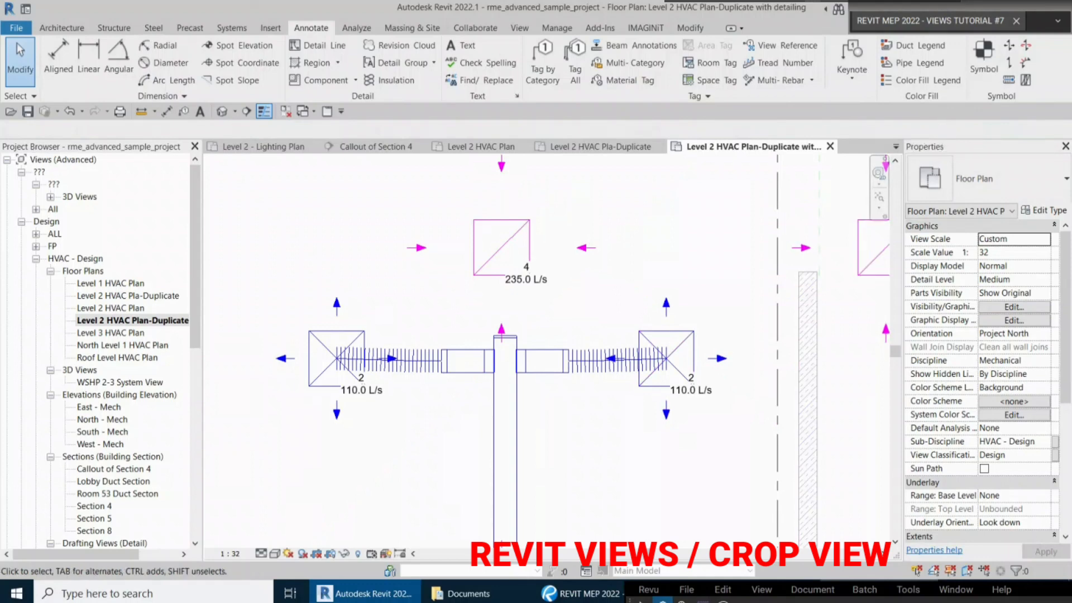
scroll(457, 353, down, 2)
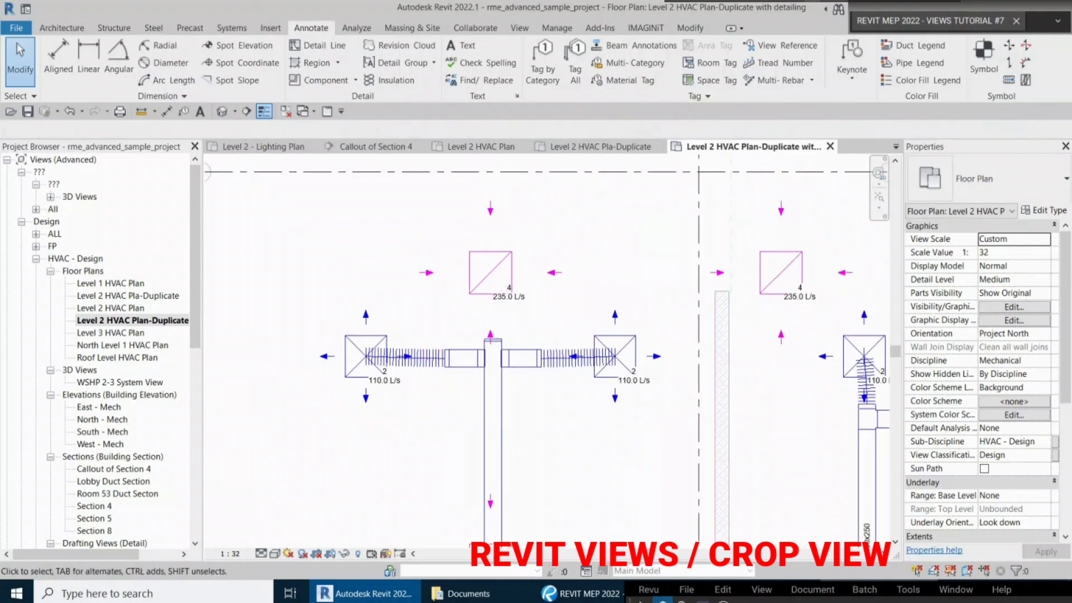
click(110, 308)
click(128, 295)
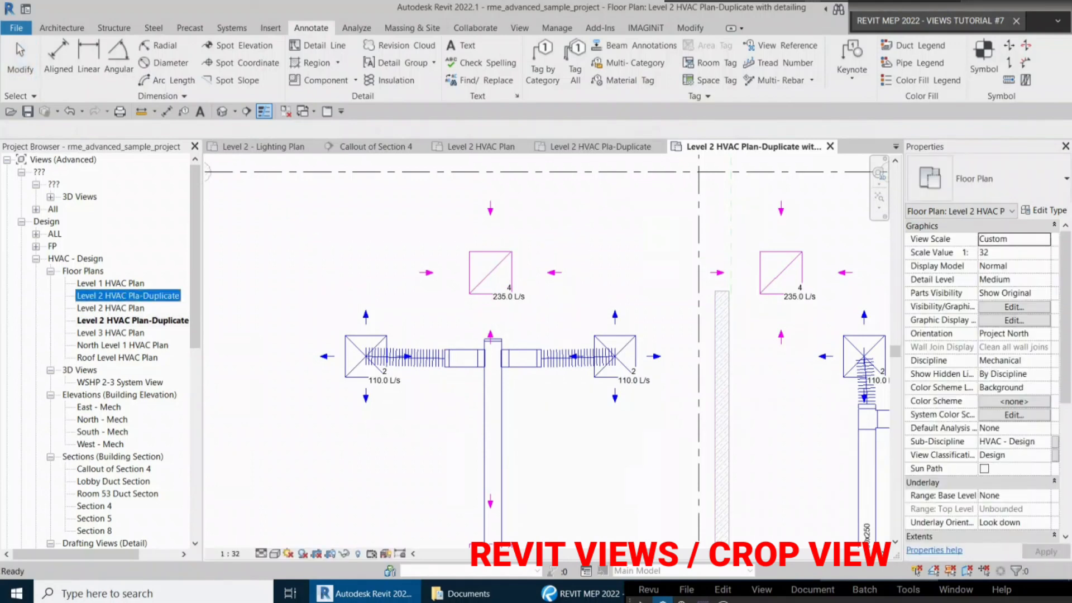
click(111, 308)
click(128, 295)
click(132, 320)
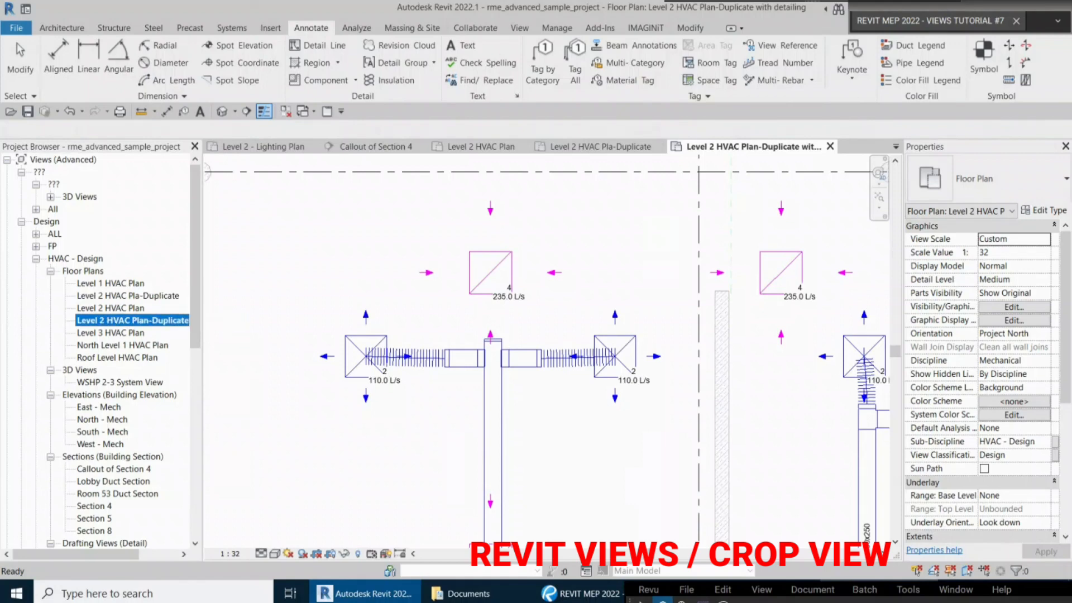
key(Escape)
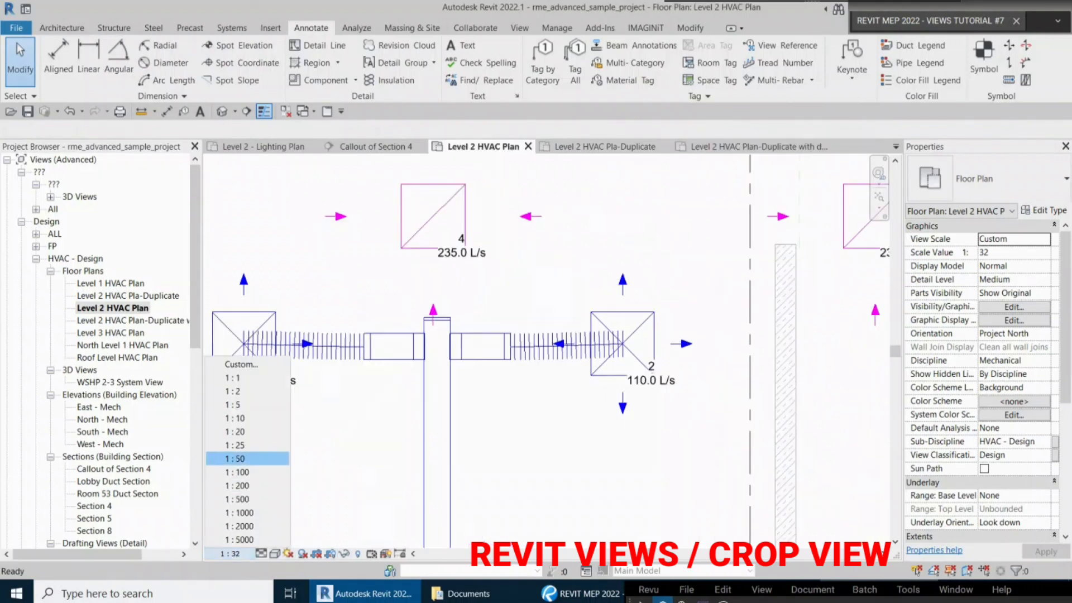
Set the original Level 2 HVAC Plan's view scale to 1:50 and compare it with Level 2 HVAC Pla-Duplicate
click(247, 459)
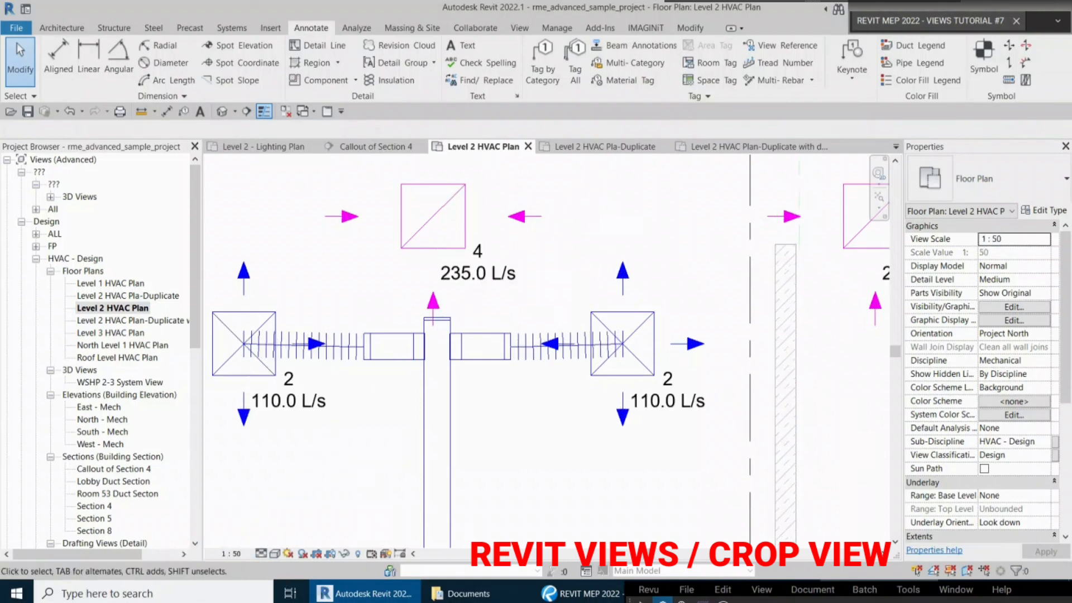
scroll(523, 422, down, 1)
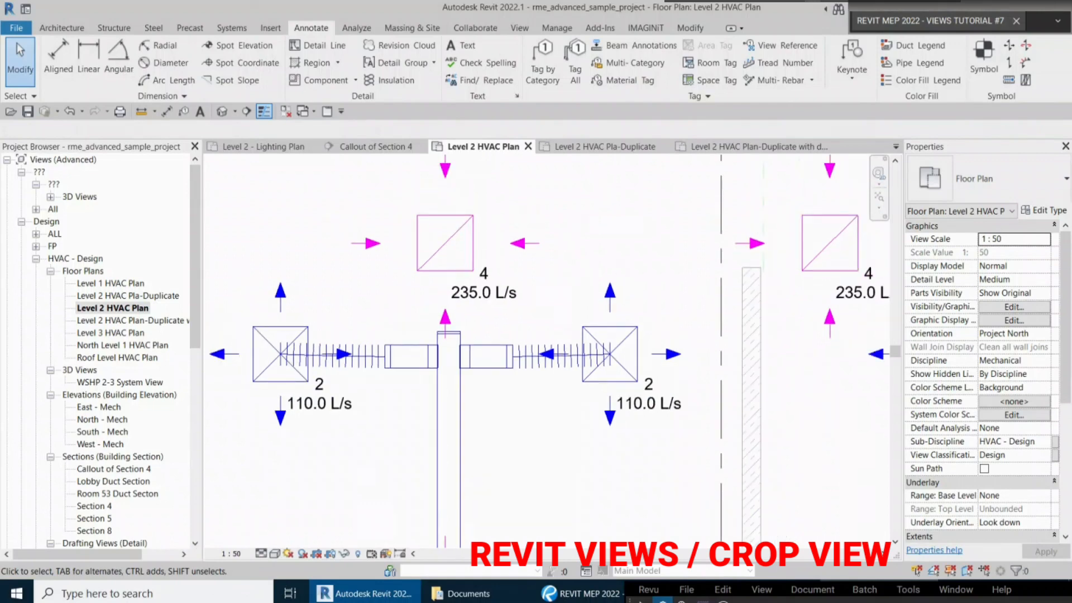
double_click(128, 296)
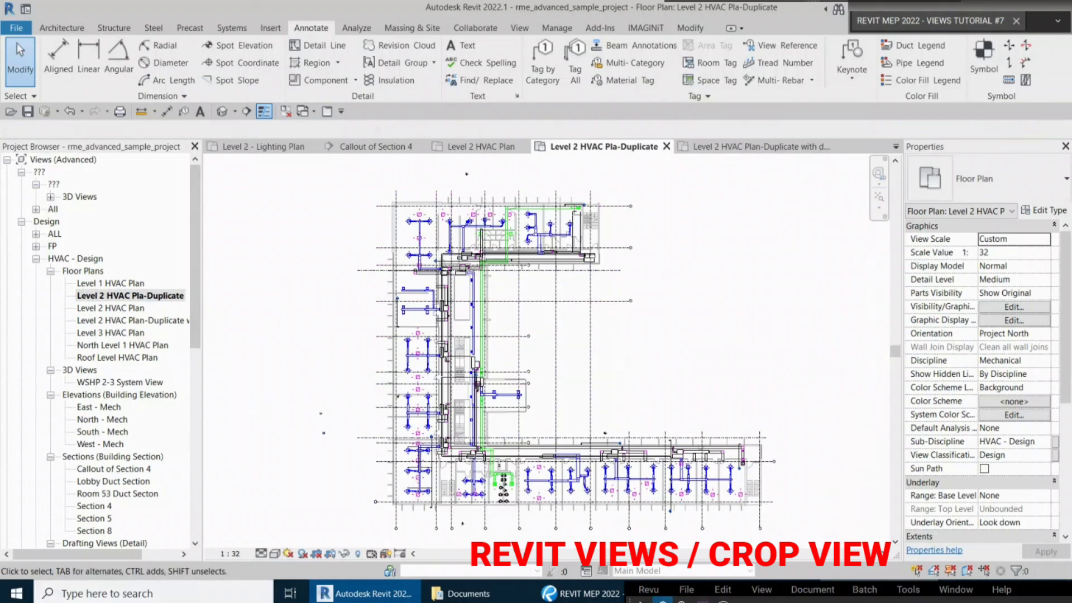
click(111, 308)
key(Escape)
right_click(140, 294)
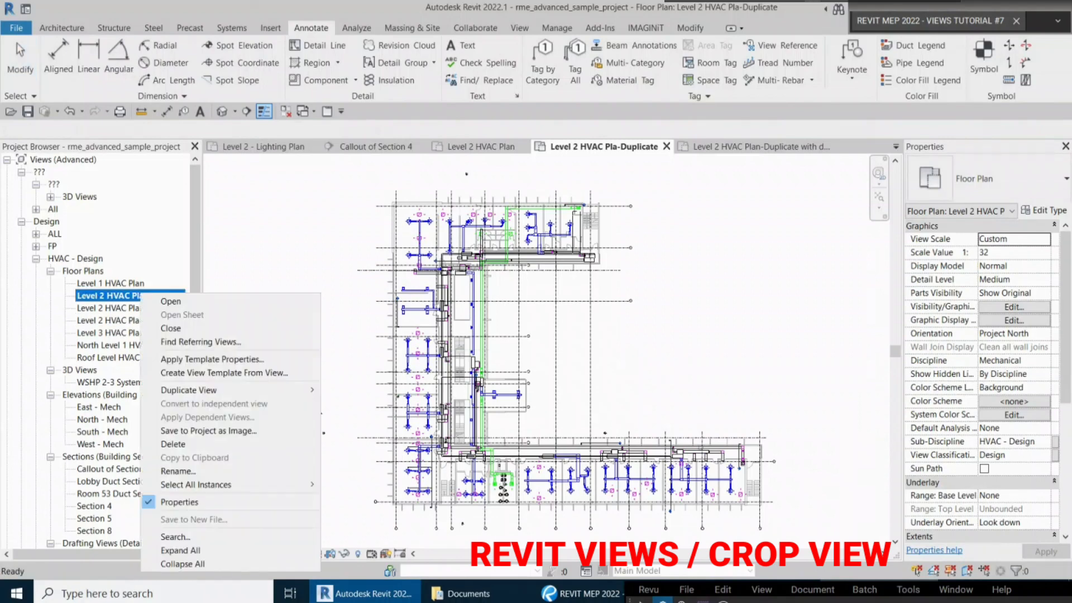
click(167, 301)
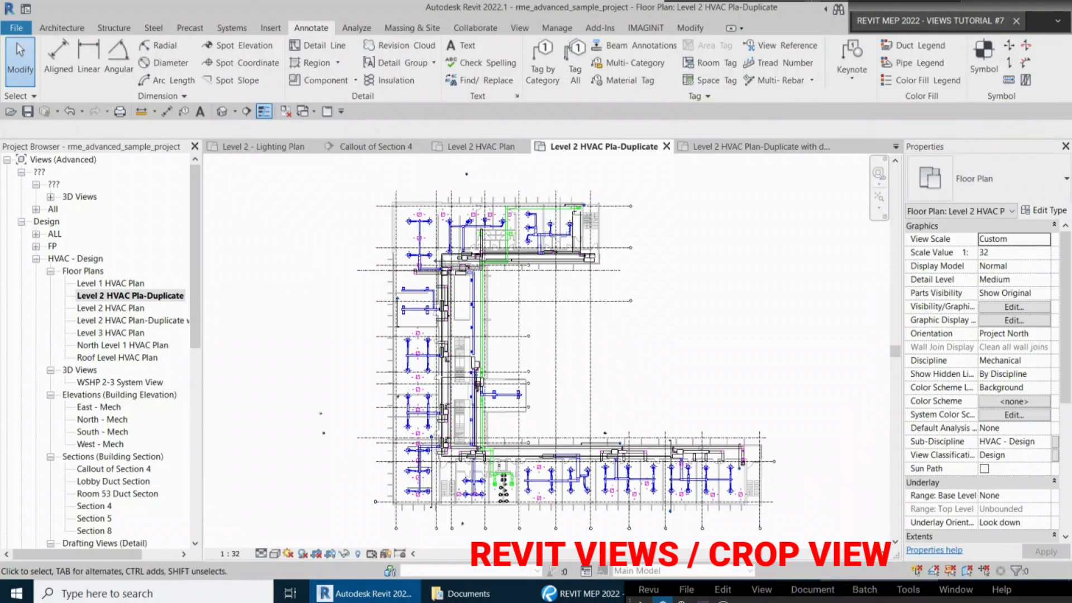
double_click(110, 308)
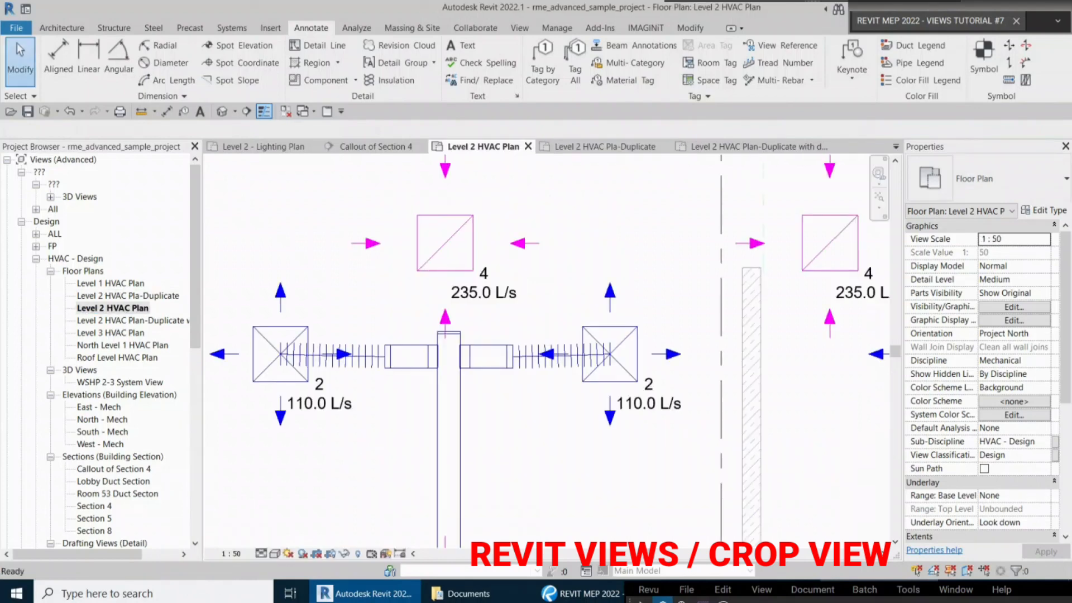
Set the view scale of Level 2 HVAC Plan-Duplicate with detailing to 1:100 and open that view
double_click(129, 321)
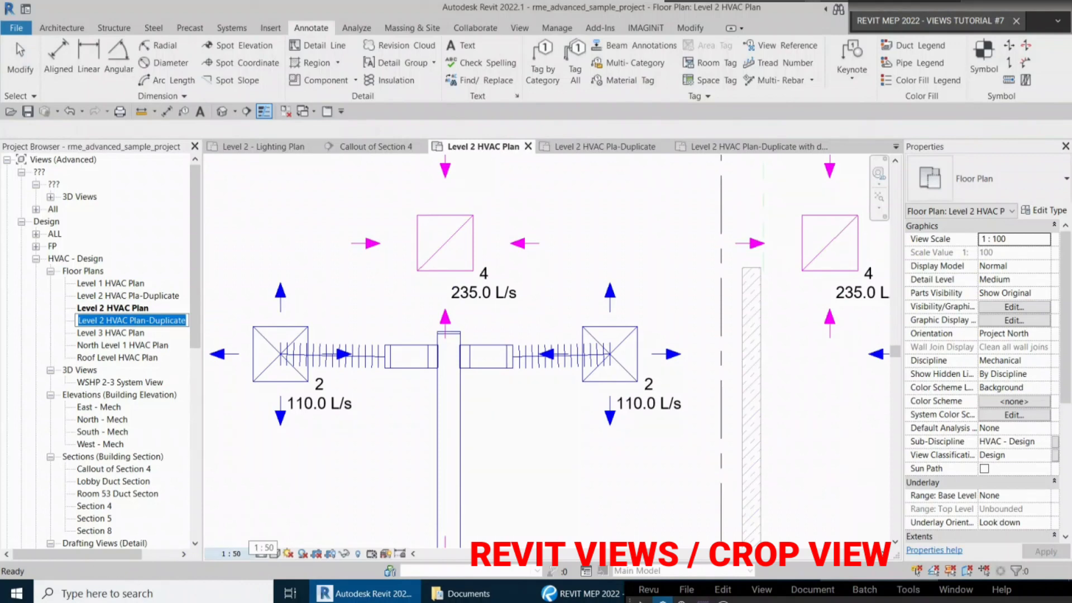
click(260, 543)
double_click(130, 320)
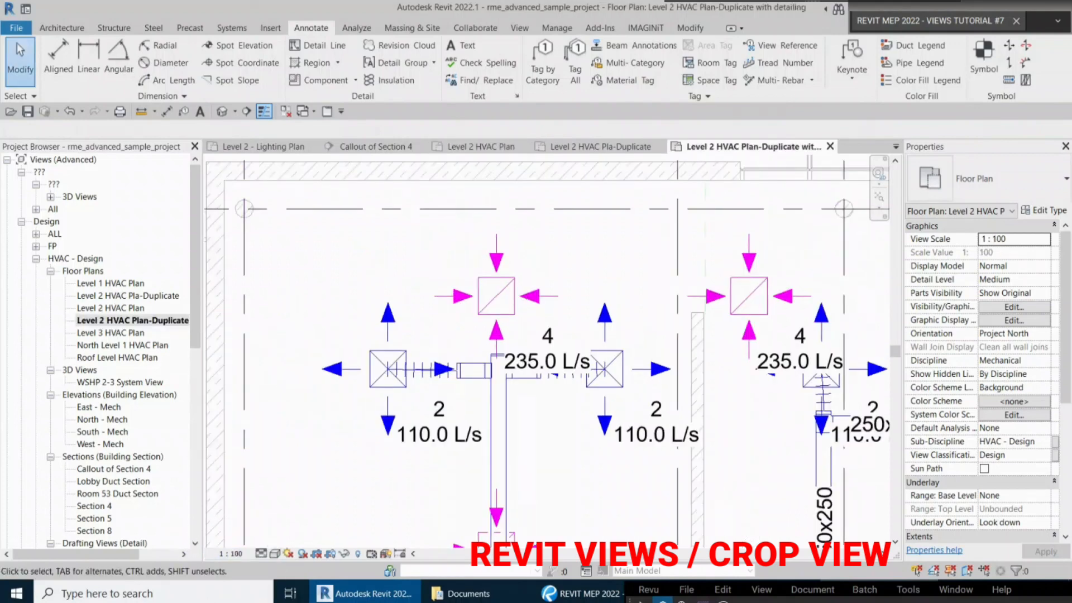
Rename the original Level 2 HVAC Plan as Level 2 HVAC Plan-North
click(111, 308)
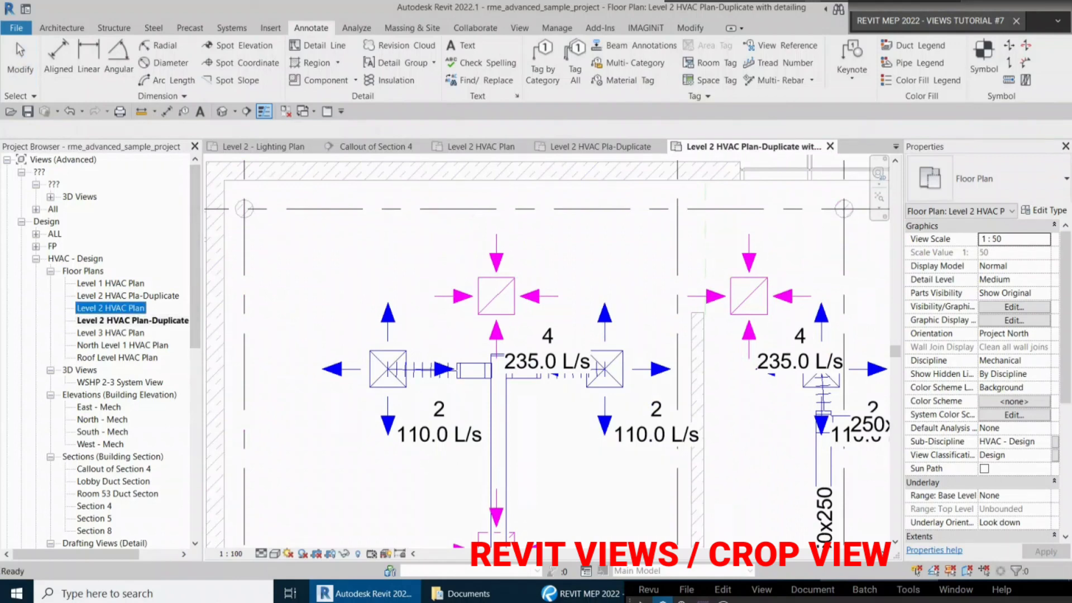
right_click(129, 308)
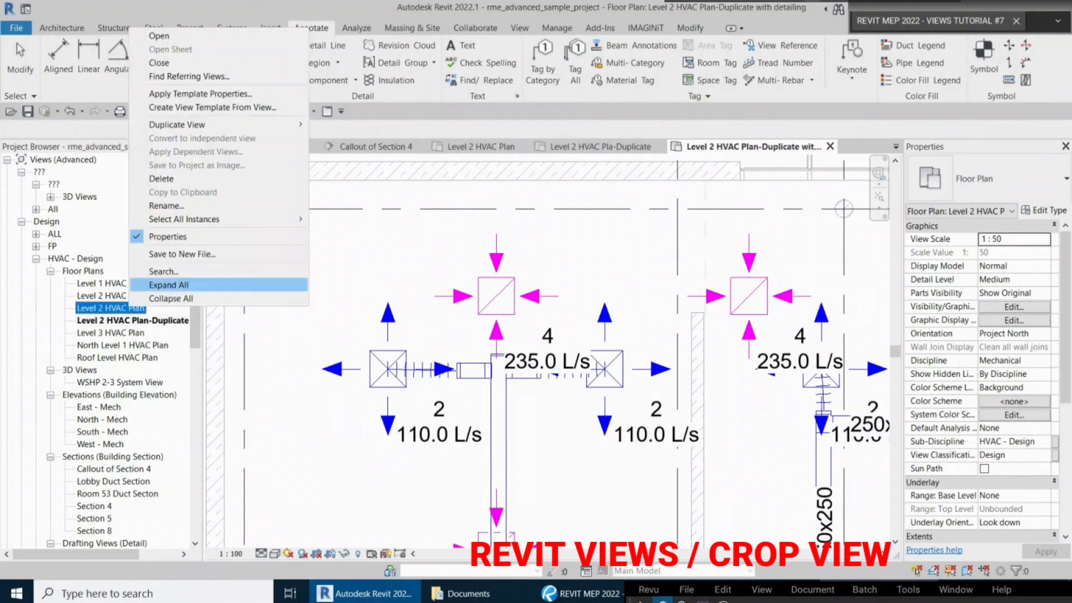
click(166, 205)
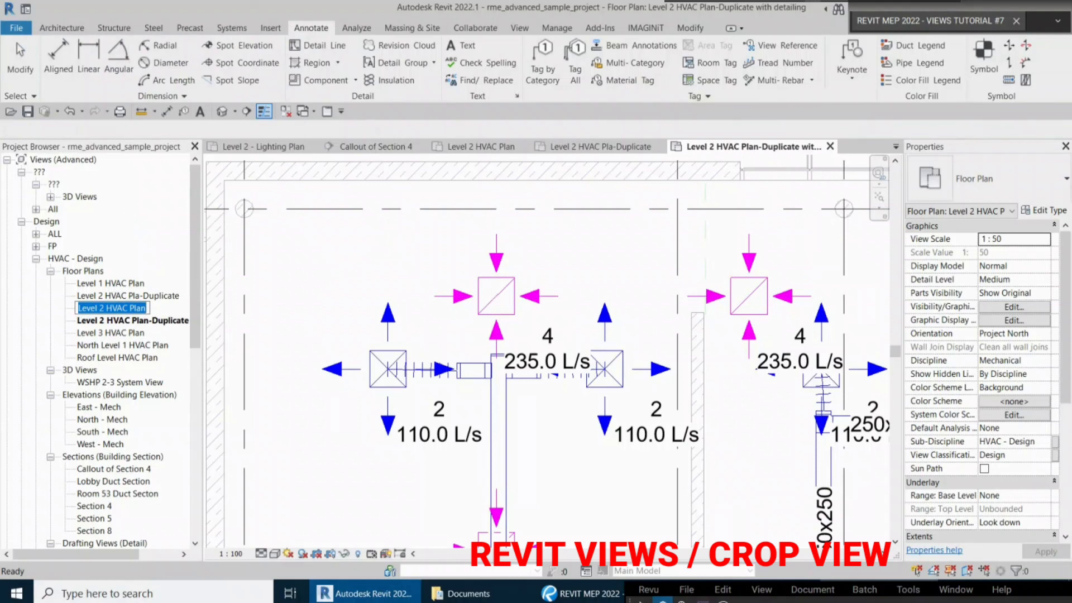
key(End)
text(-)
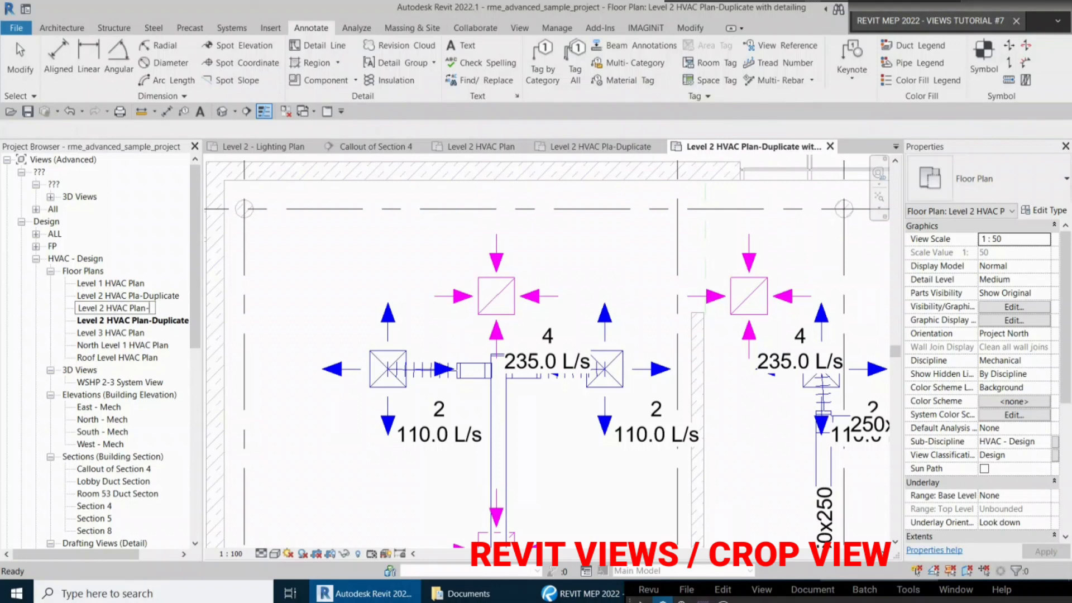
text(North)
key(Return)
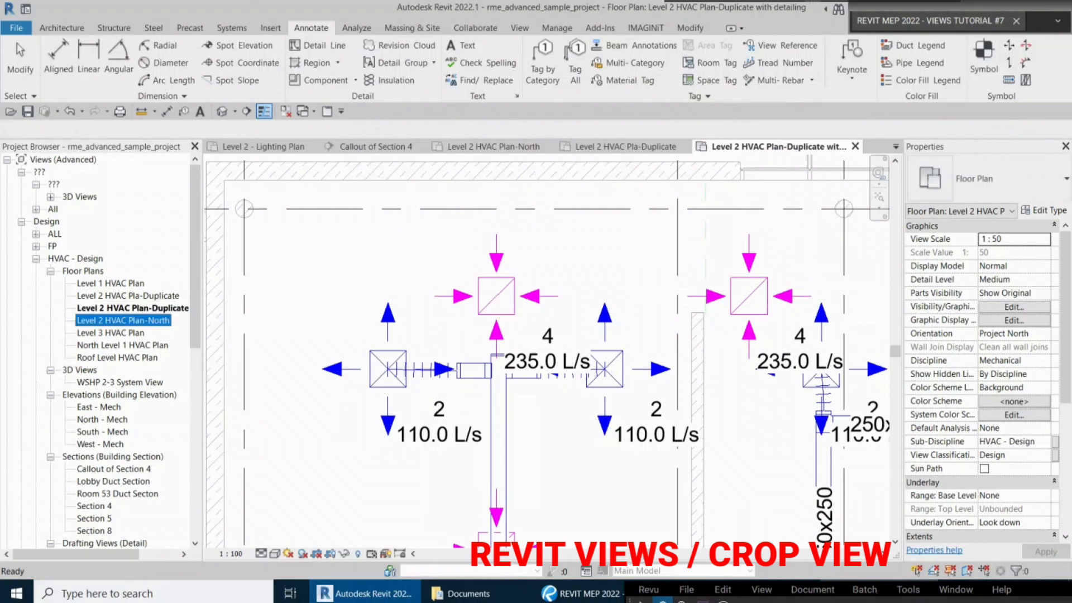
Duplicate Level 2 HVAC Plan-North as a dependent view
right_click(158, 317)
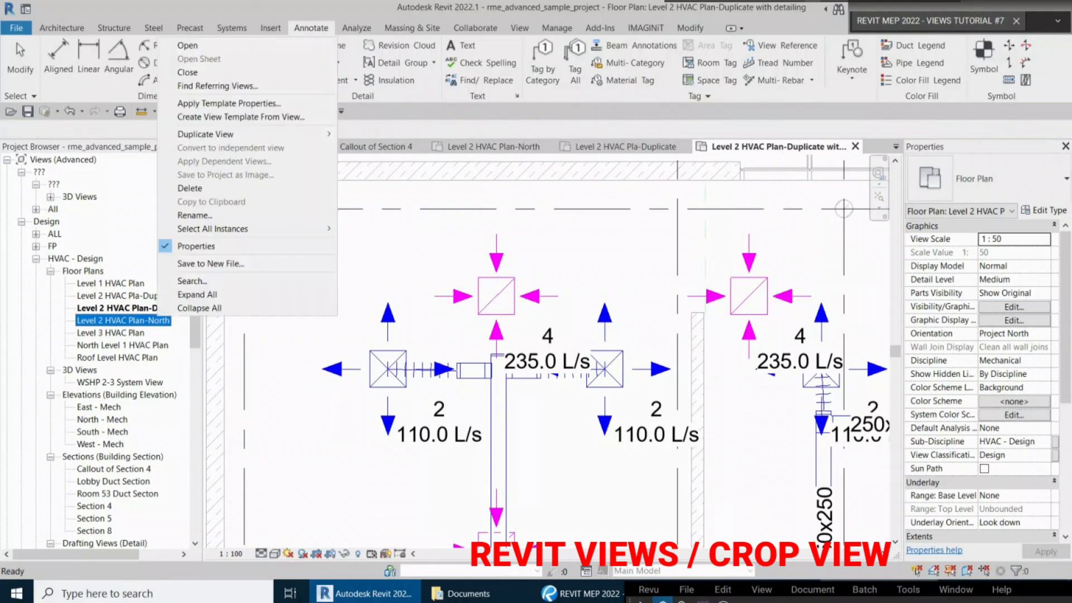
mouse_move(224, 134)
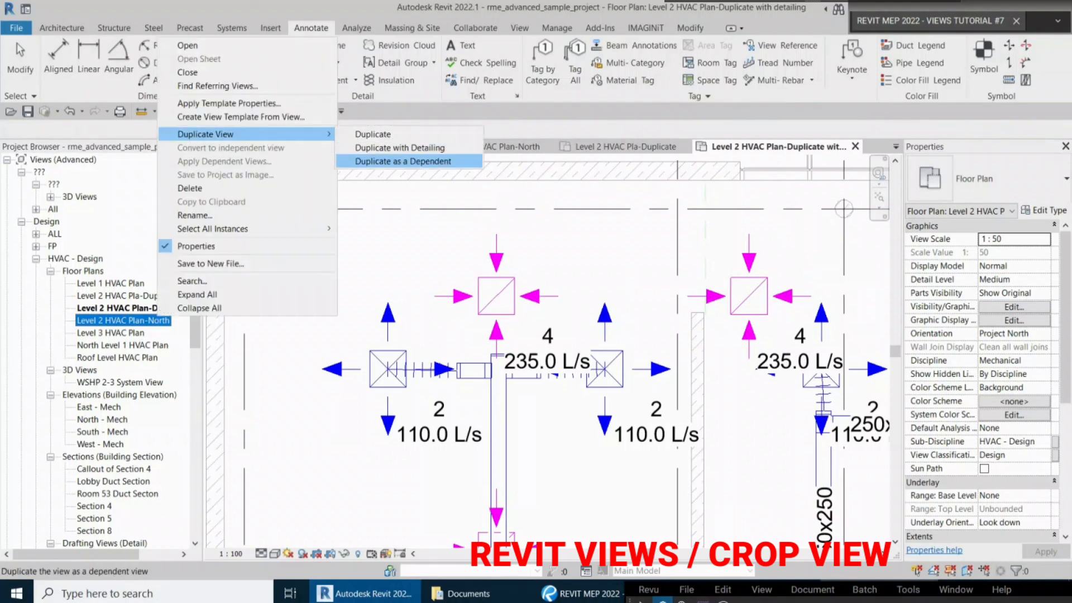
click(420, 162)
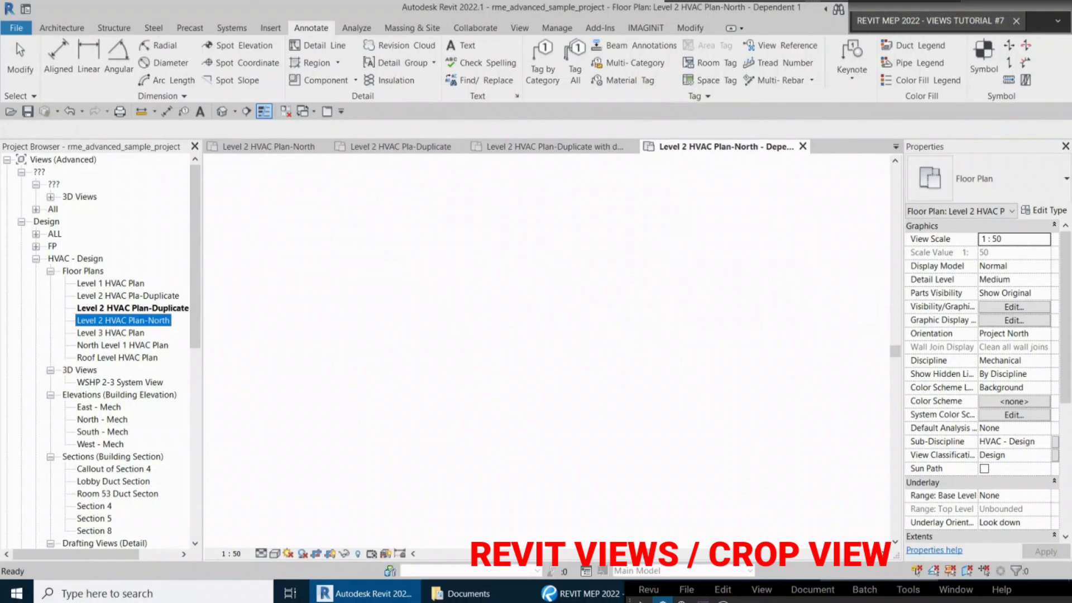
click(173, 331)
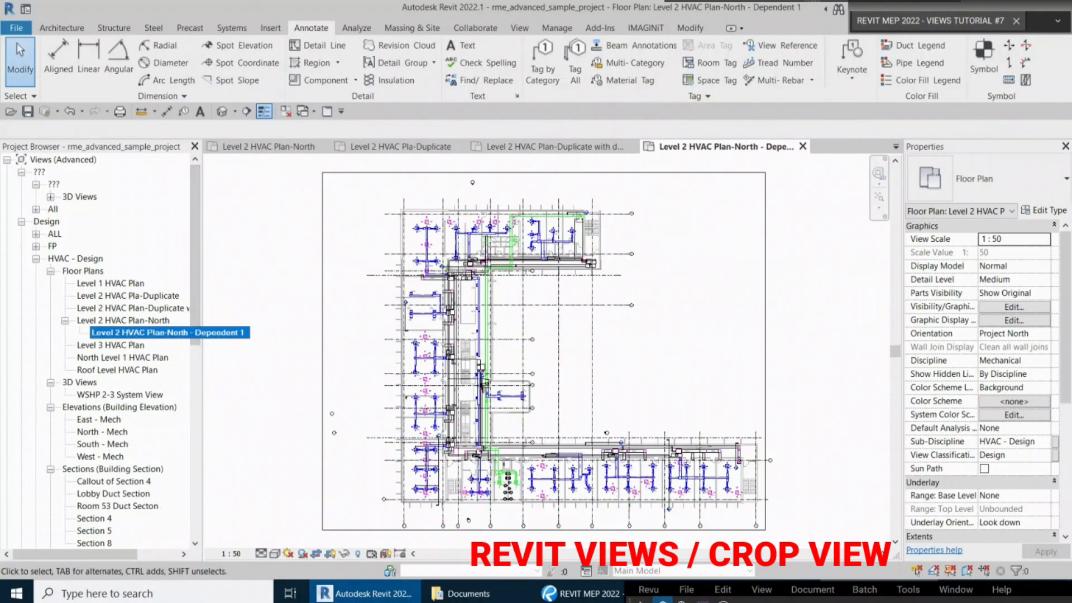
Rename the dependent view of Level 2 HVAC Plan-North as Level 2 HVAC Plan-South
right_click(174, 332)
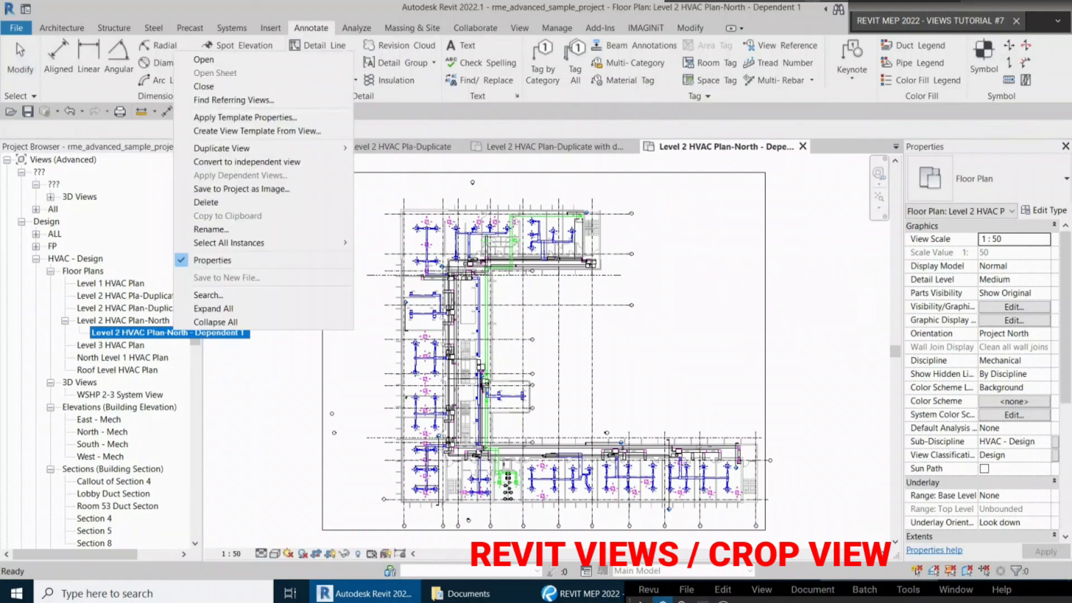
mouse_move(224, 148)
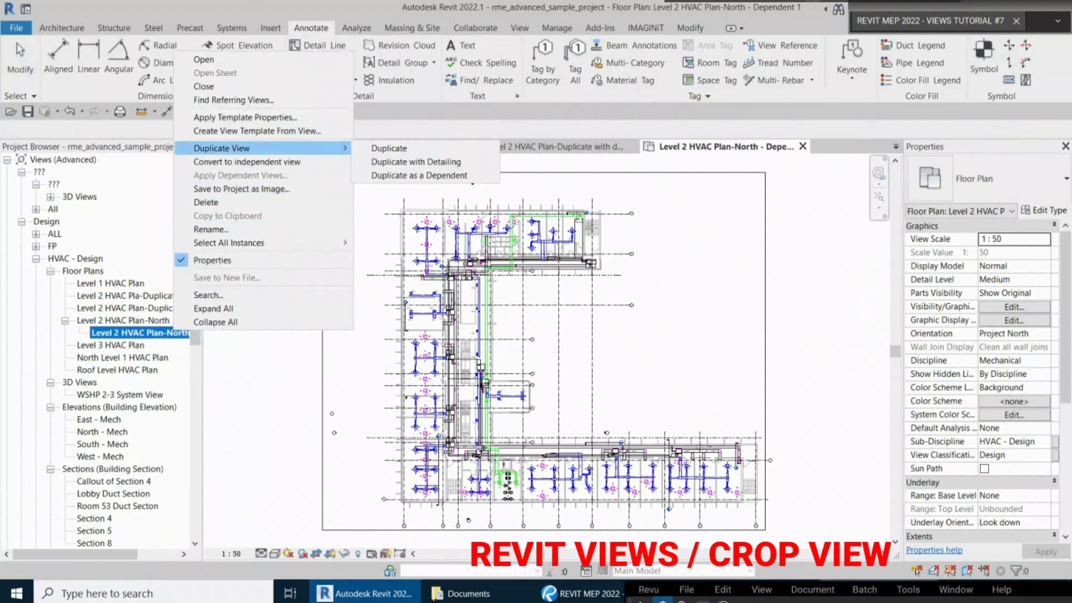
click(211, 228)
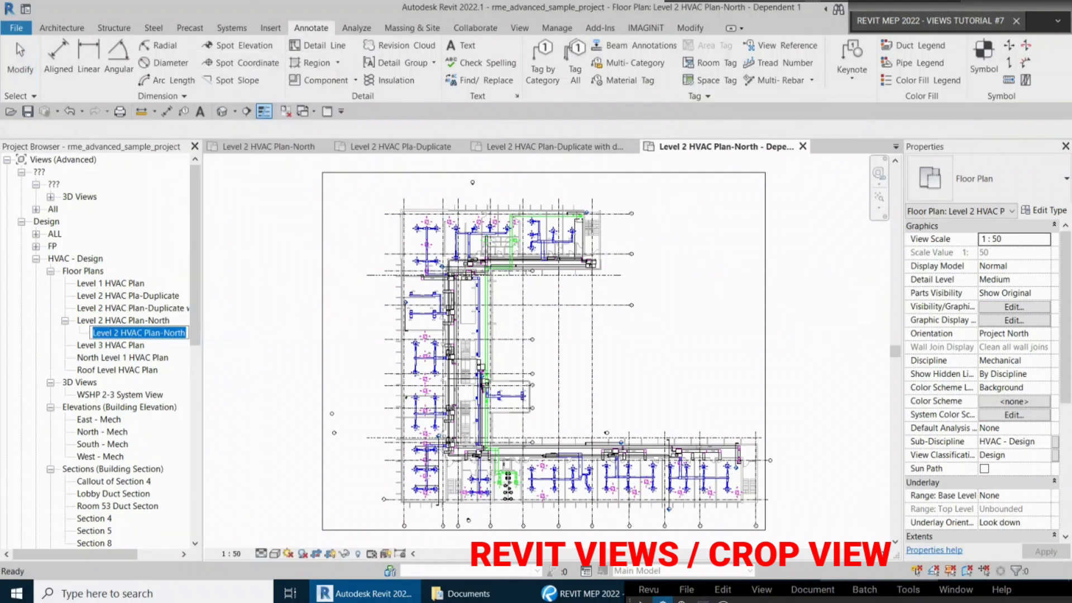
key(End)
text(- Dependent)
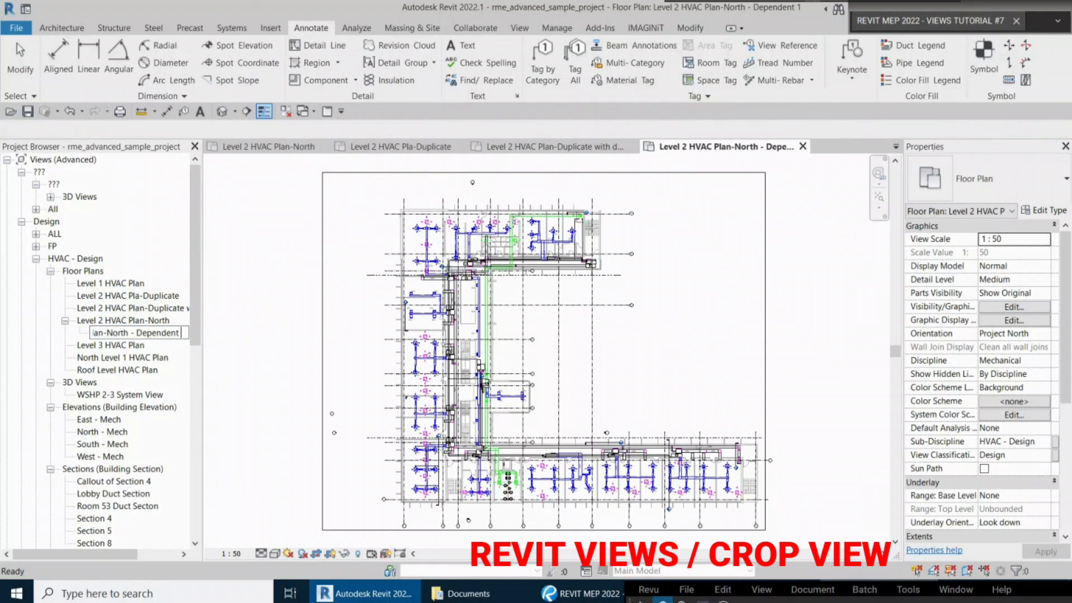
key(BackSpace)
key(BackSpace)
key(BackSpace)
key(BackSpace)
key(BackSpace)
key(BackSpace)
key(BackSpace)
key(BackSpace)
key(BackSpace)
key(BackSpace)
key(BackSpace)
key(BackSpace)
key(BackSpace)
key(BackSpace)
key(BackSpace)
key(BackSpace)
text(South)
key(Return)
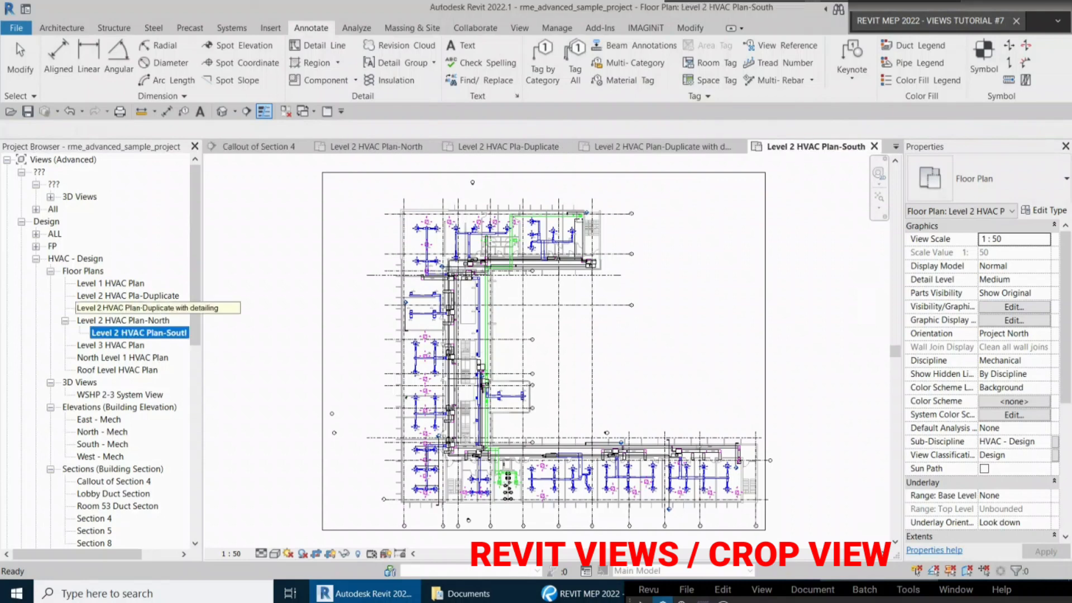
Open Level 2 HVAC Plan-North at full extent and its dependent view Level 2 HVAC Plan-South to compare the two plans
click(155, 320)
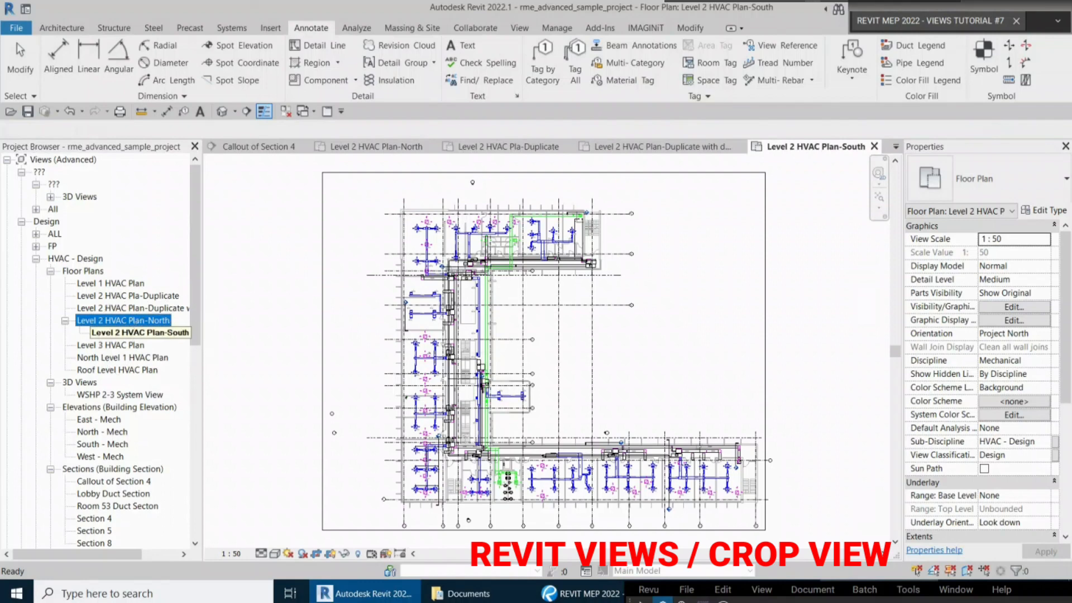
click(162, 333)
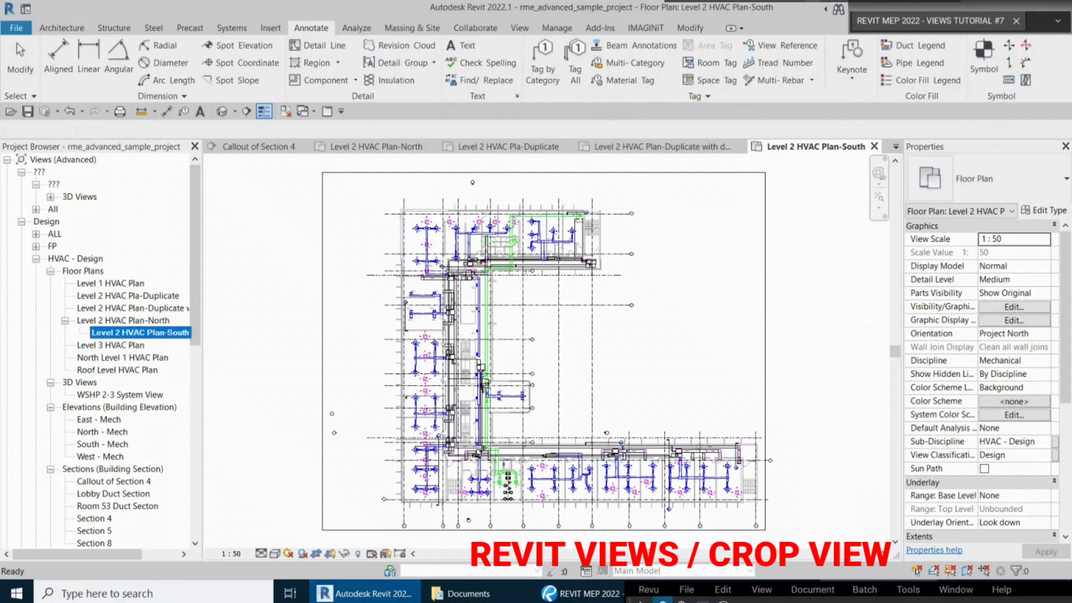
double_click(134, 320)
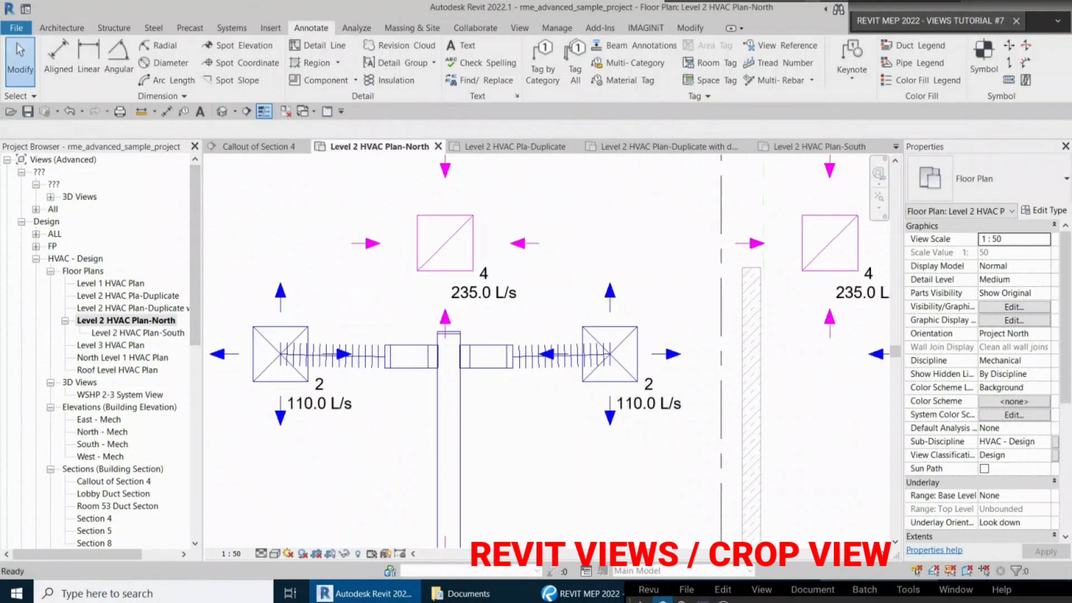
key(z)
key(e)
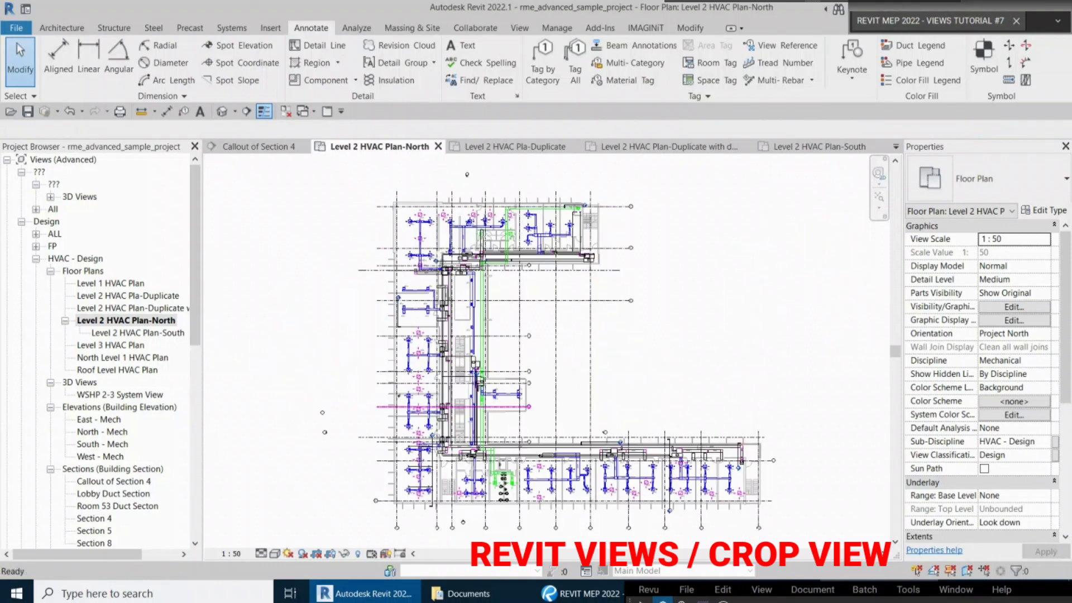
click(138, 333)
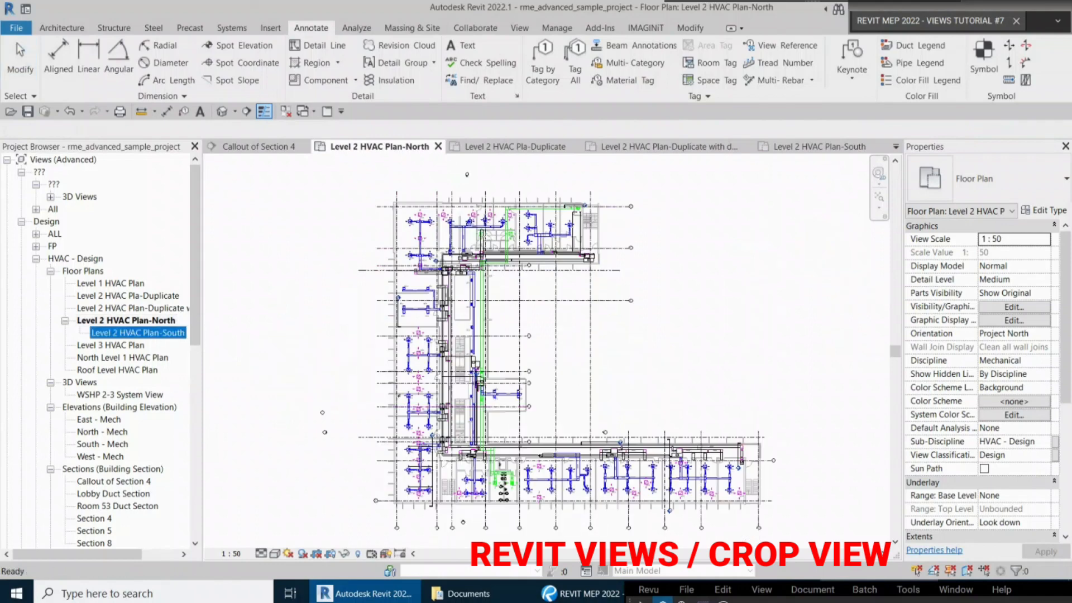
double_click(138, 333)
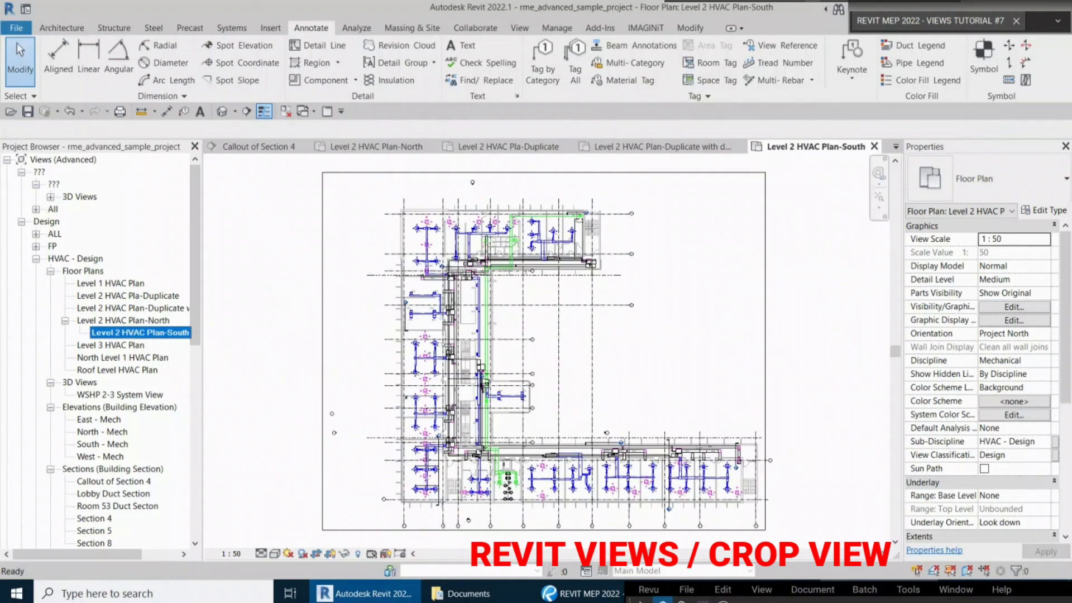
Reopen Level 2 HVAC Plan-North and compare its crop settings under Extents with those of Level 2 HVAC Plan-South
double_click(126, 319)
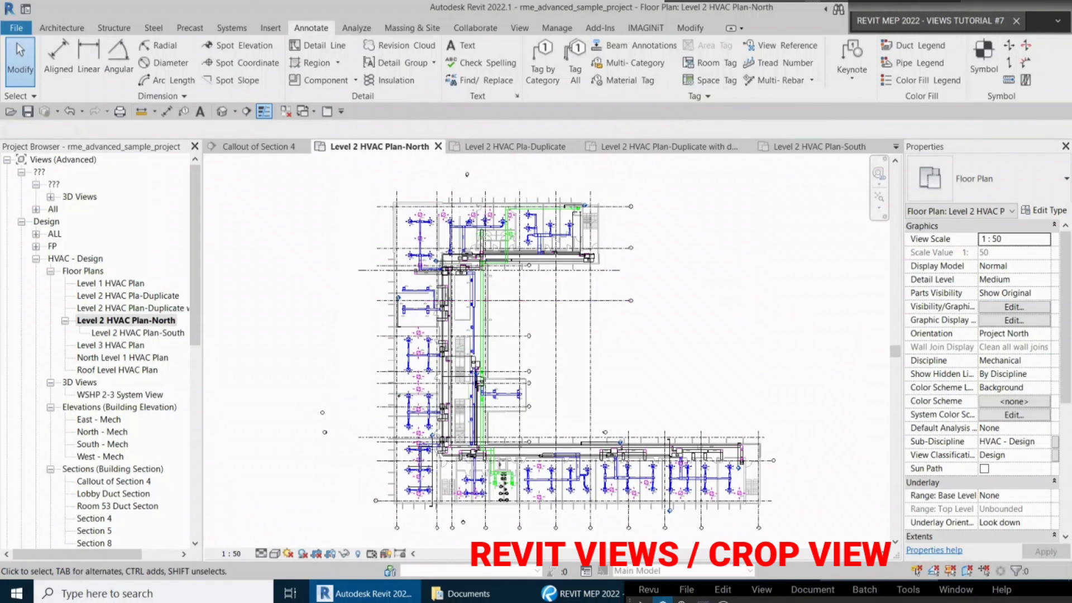
scroll(533, 186, up, 3)
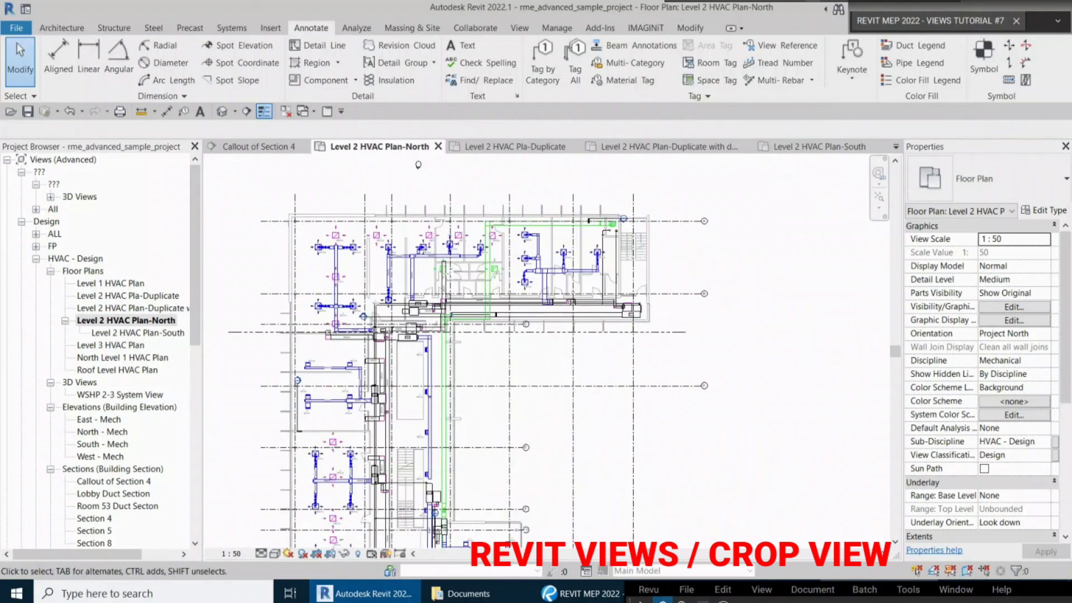
scroll(983, 379, down, 4)
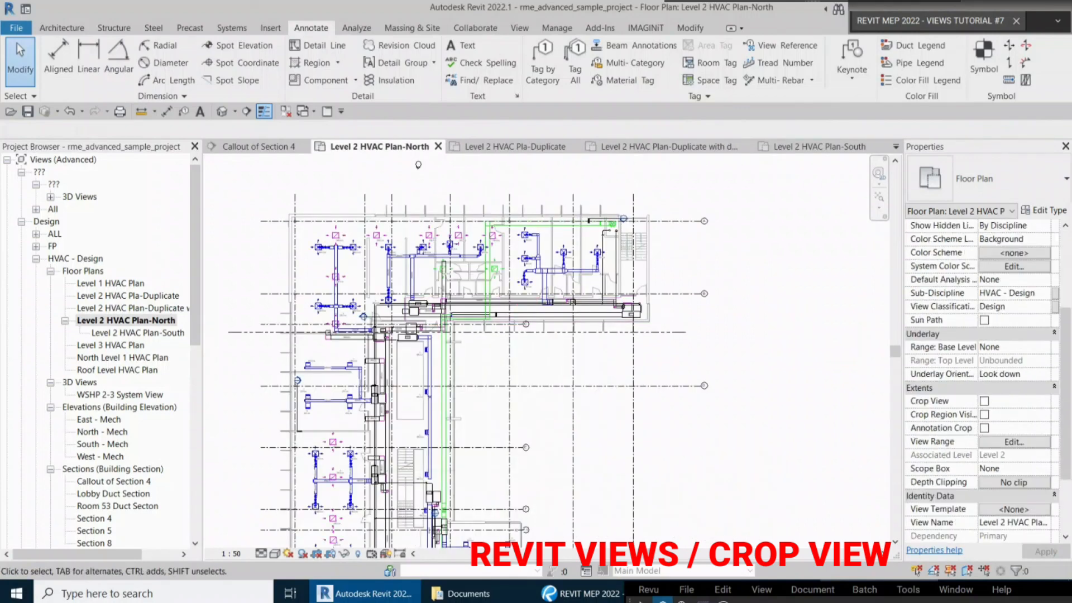
scroll(983, 380, down, 3)
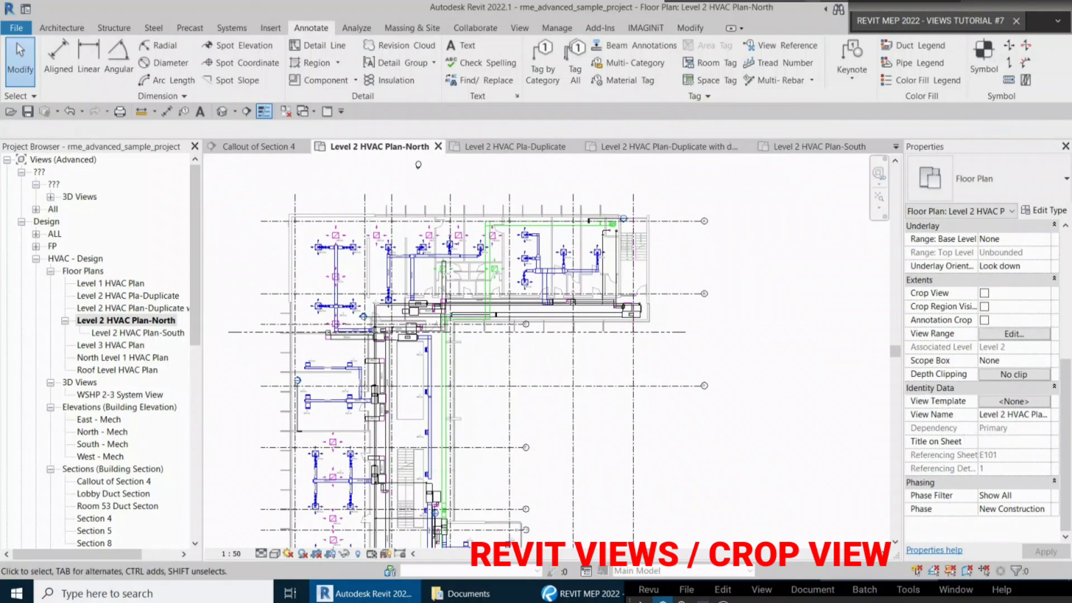
middle_drag(419, 165, 556, 259)
scroll(511, 211, down, 2)
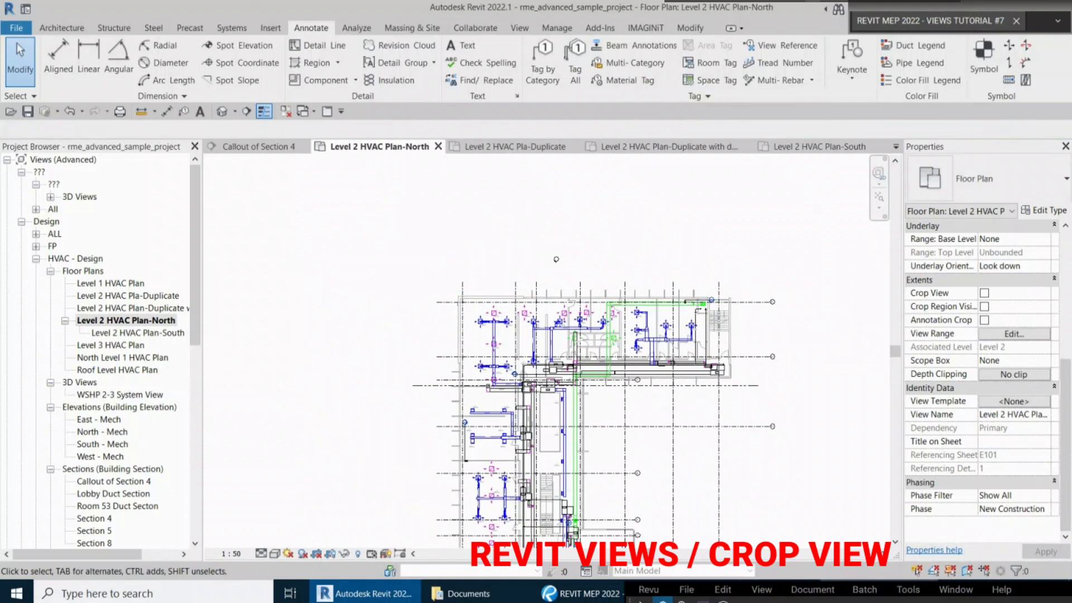
middle_drag(556, 259, 491, 216)
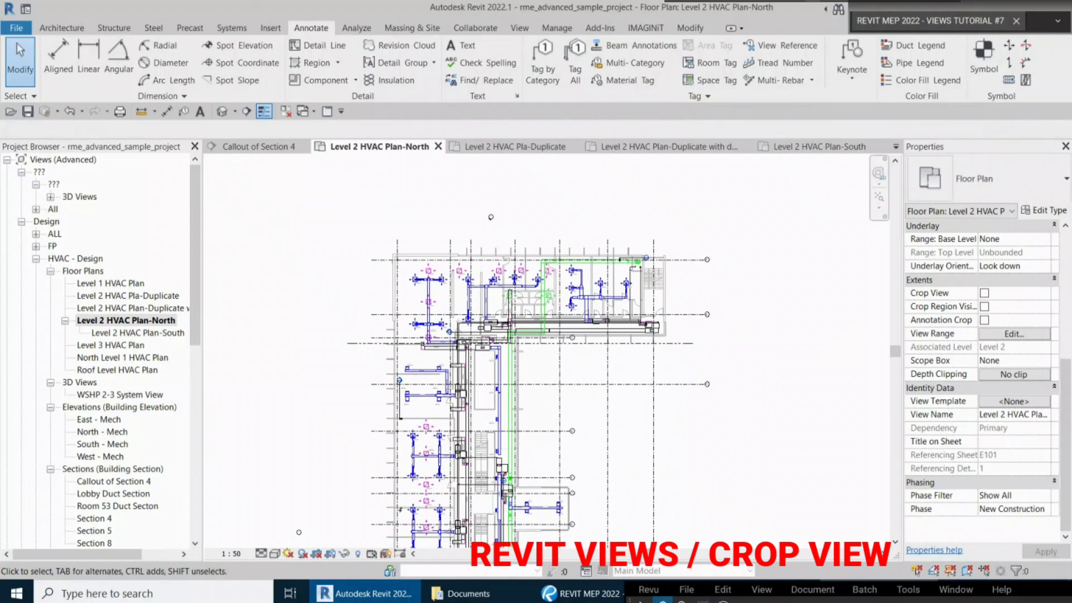
key(ctrl)
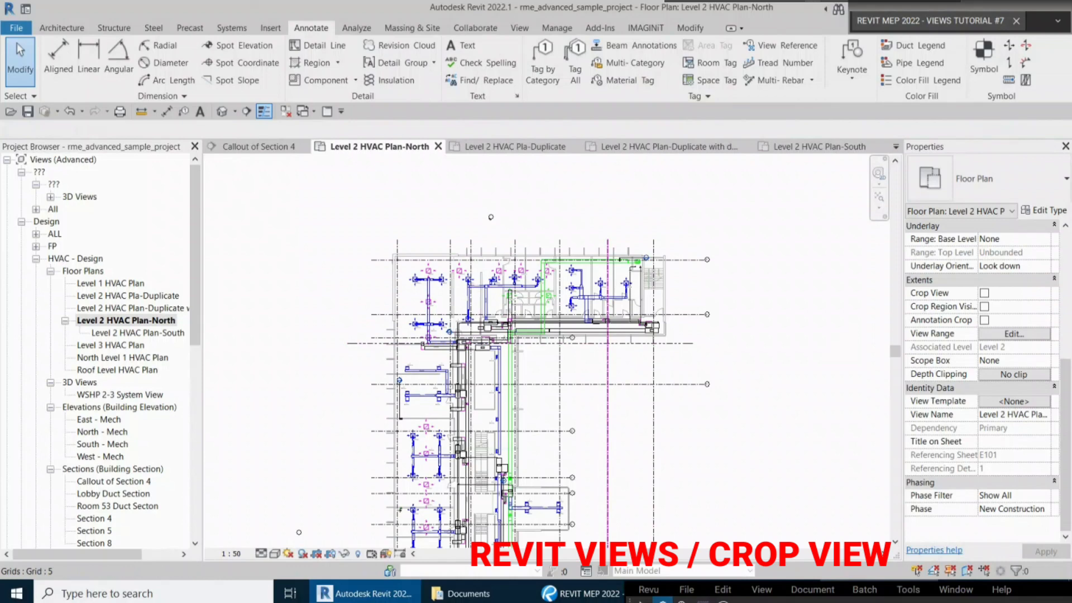
click(138, 332)
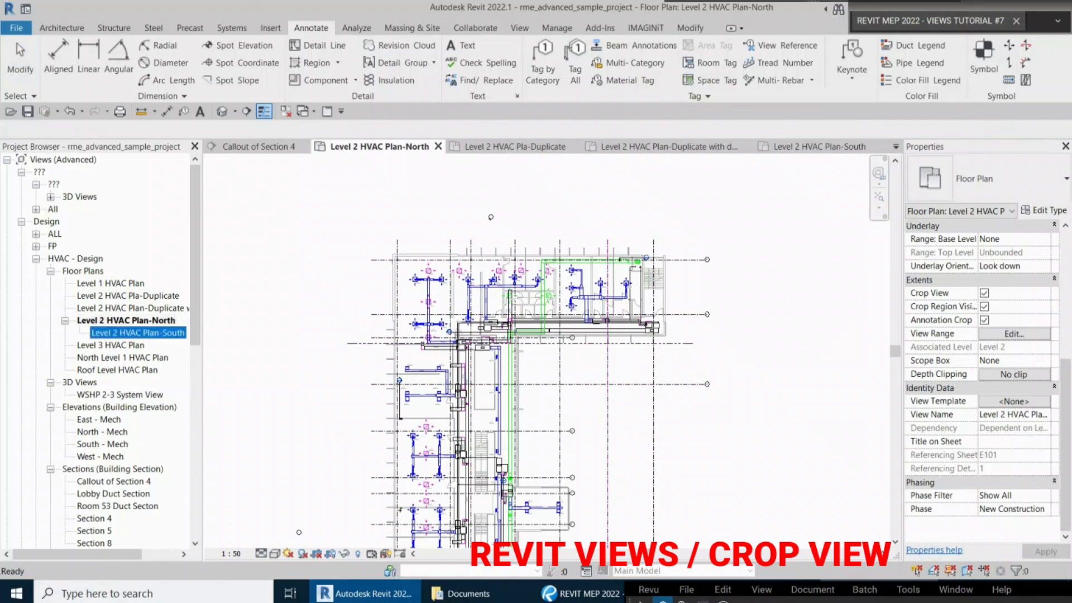
key(Escape)
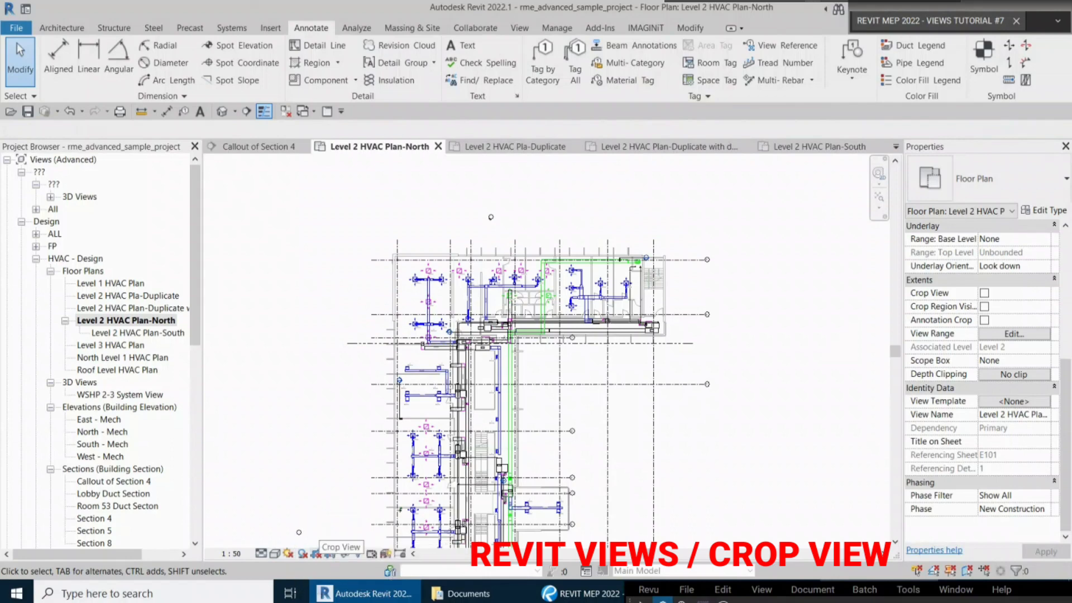
Enable Crop View for Level 2 HVAC Plan-North and make its crop region visible
click(318, 554)
scroll(496, 246, down, 2)
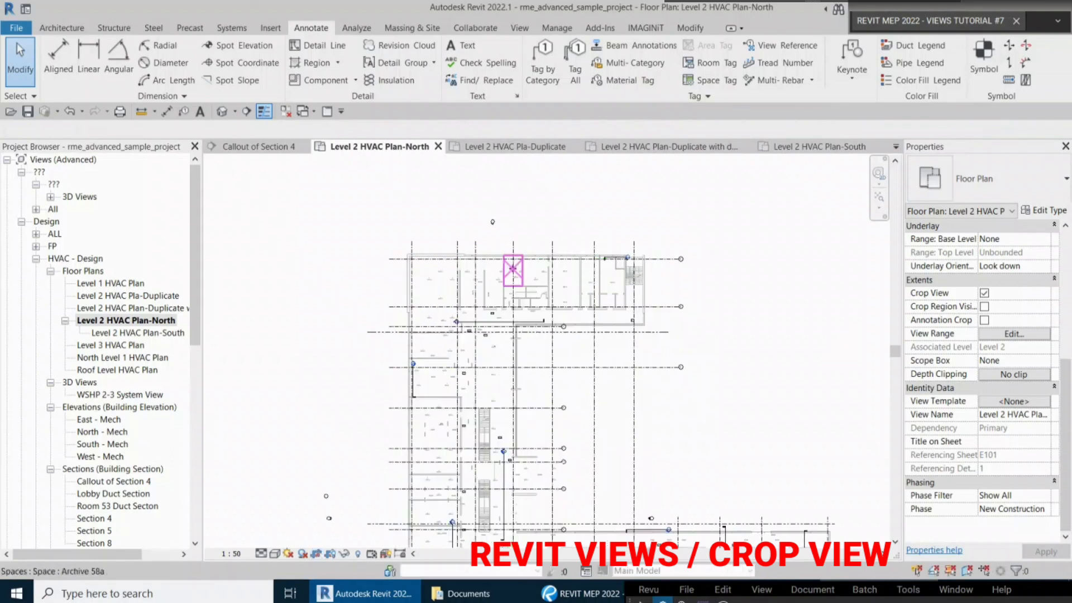
scroll(483, 234, down, 2)
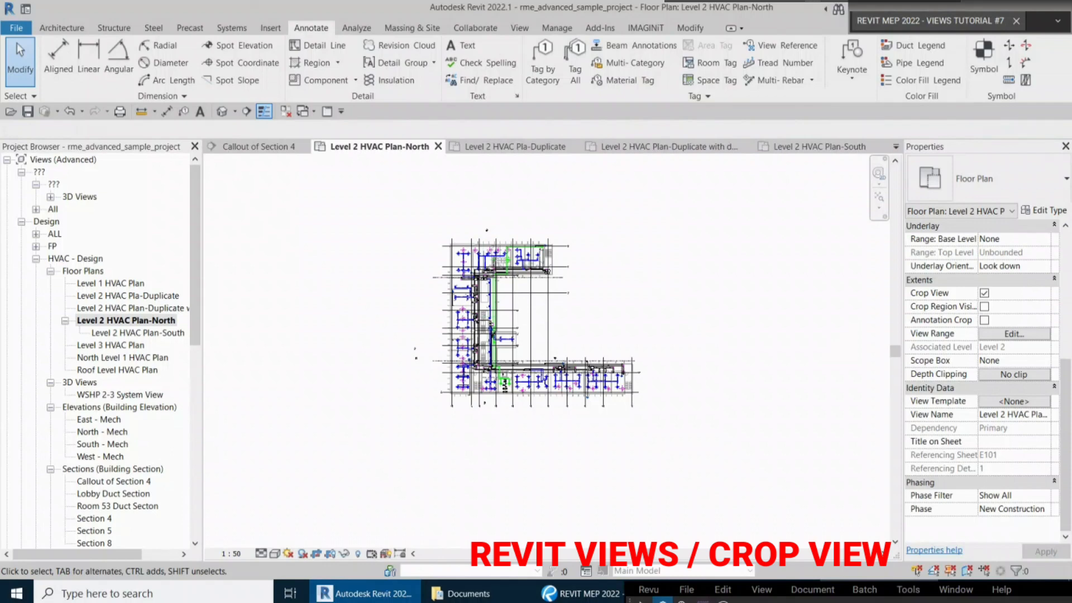
scroll(614, 233, up, 1)
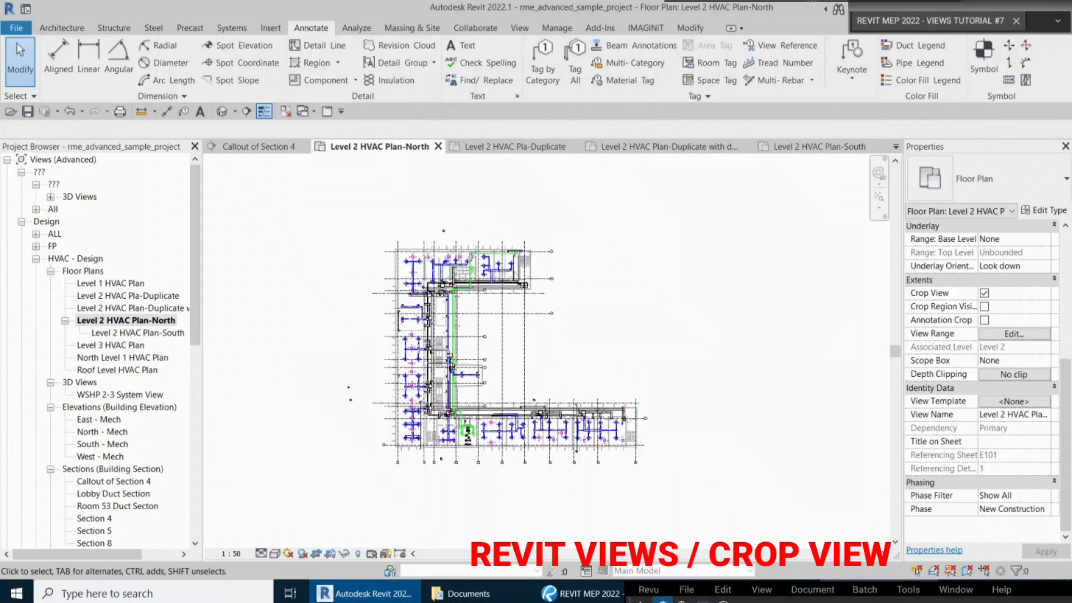
click(984, 307)
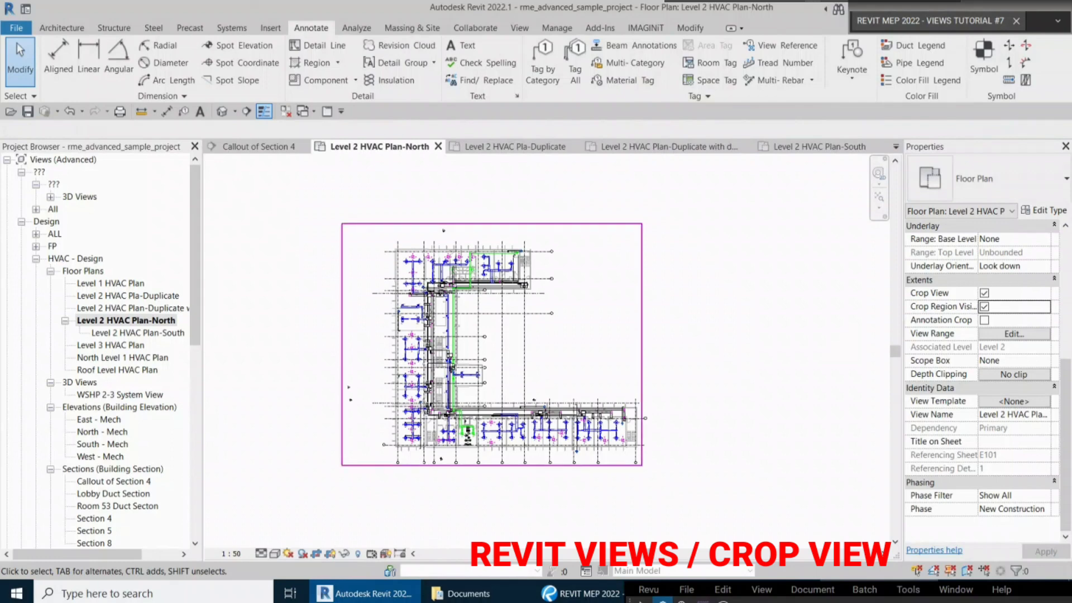
Shrink the crop region of Level 2 HVAC Plan-North on all four sides to enclose only the building's north wing
click(642, 312)
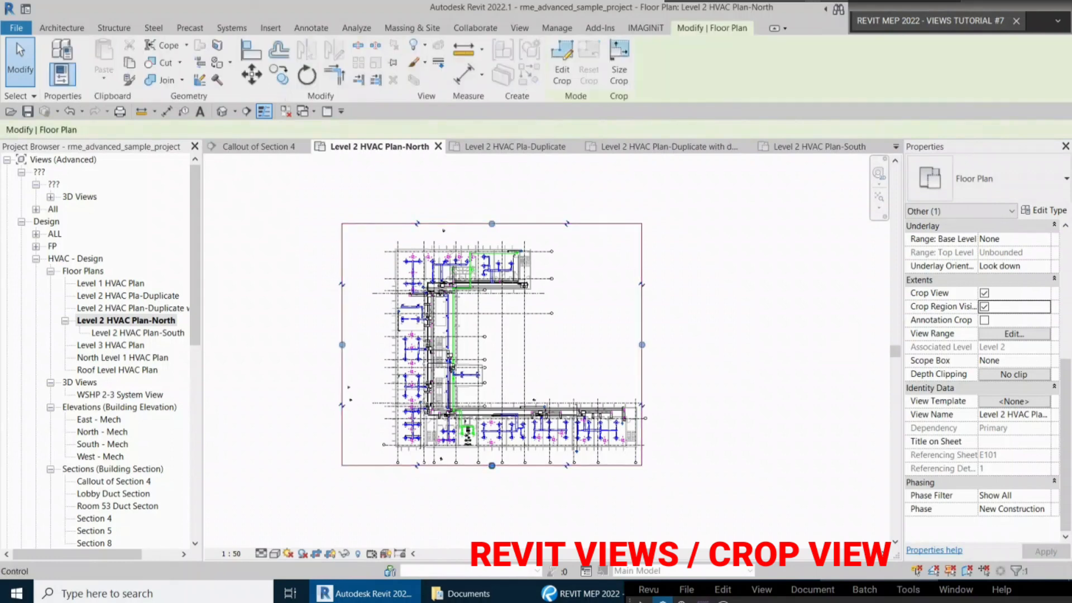
drag(492, 465, 491, 298)
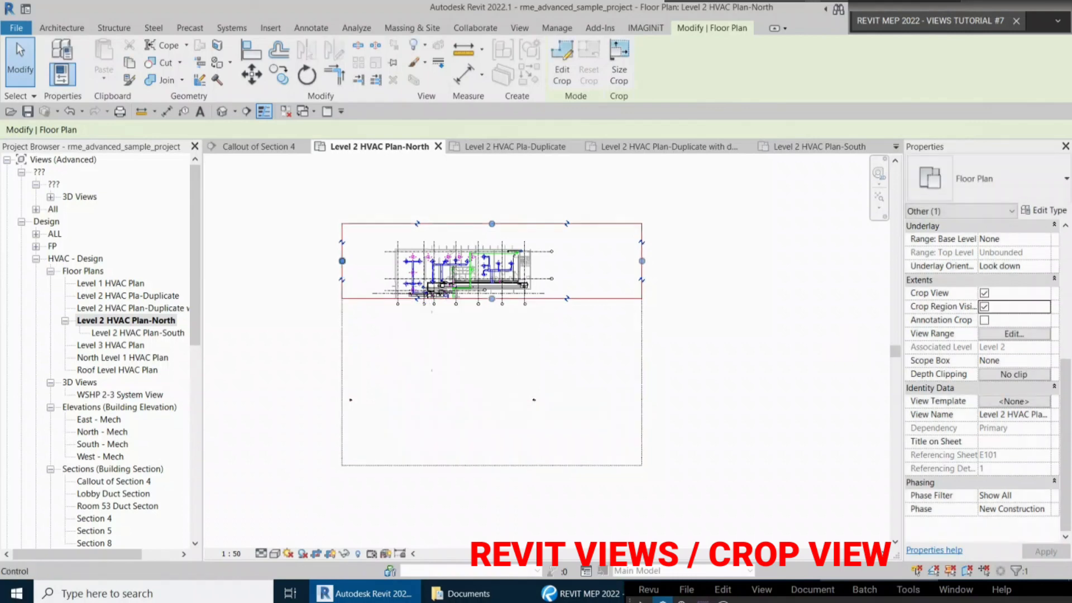
drag(342, 260, 383, 274)
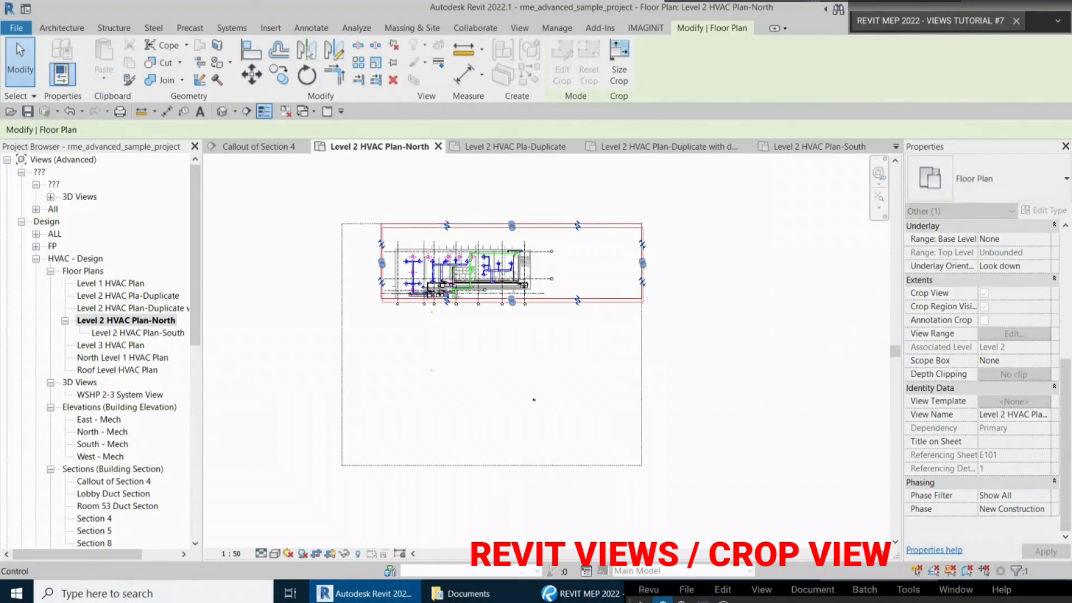
drag(513, 227, 513, 240)
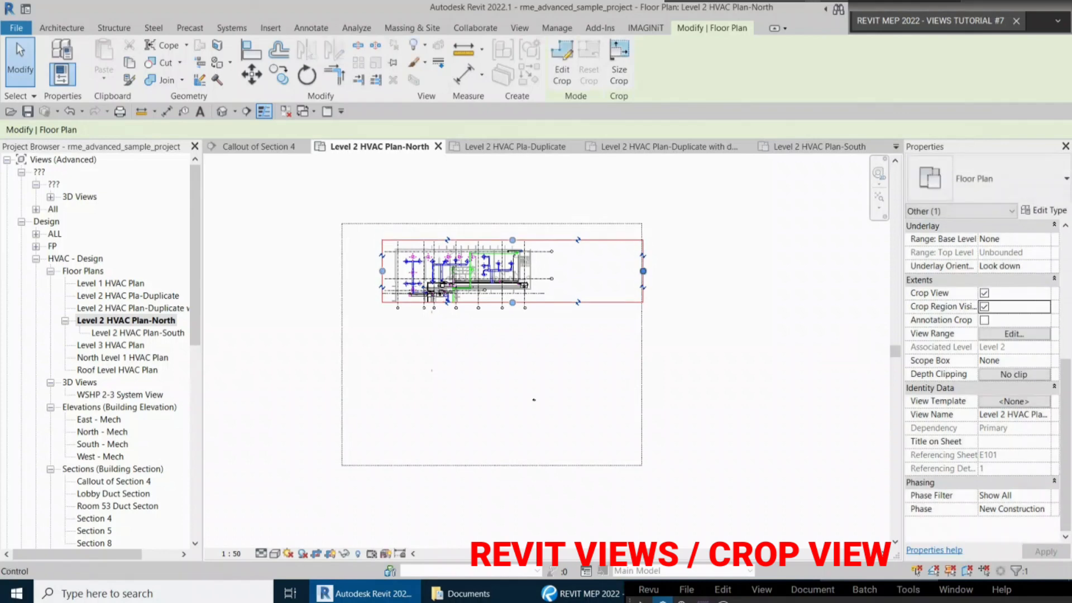
drag(643, 271, 557, 271)
scroll(488, 263, up, 7)
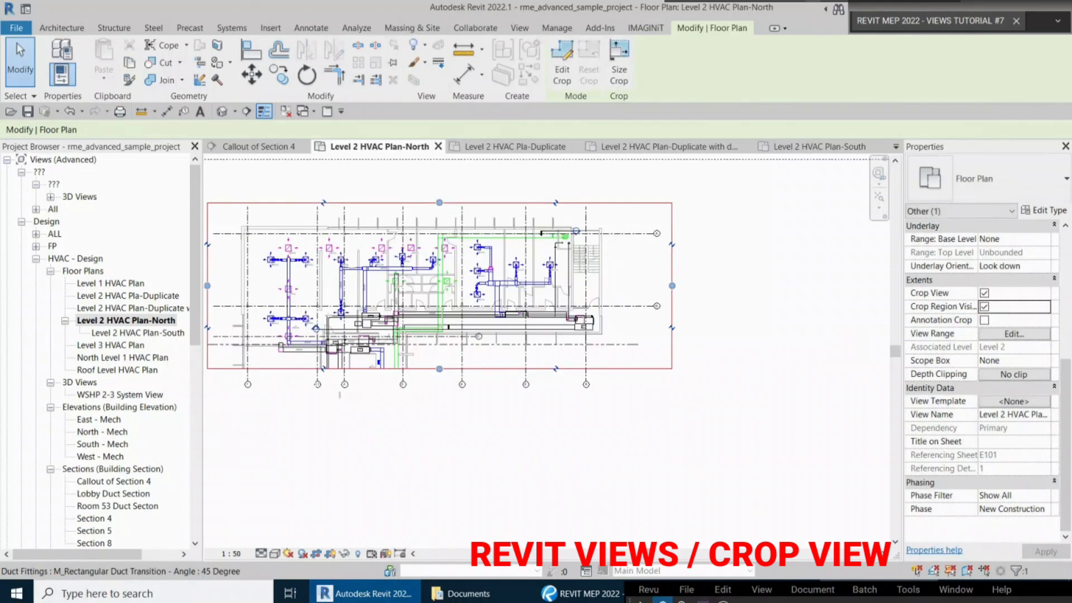
key(Escape)
middle_drag(489, 291, 577, 258)
scroll(506, 401, down, 1)
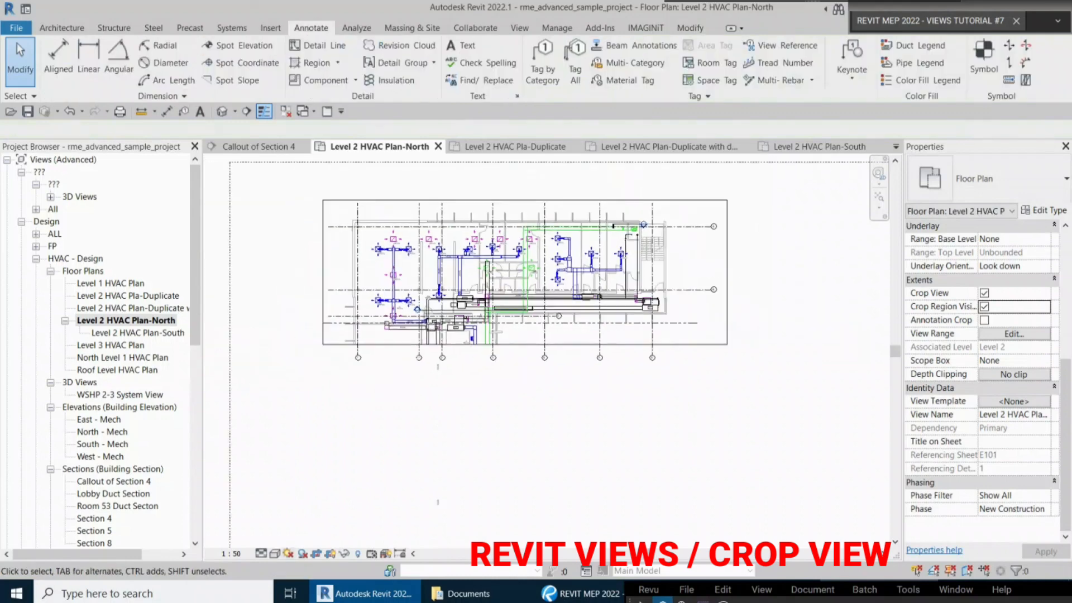
Turn Crop View off for Level 2 HVAC Plan-North to show the whole plan, and turn it back on
click(316, 553)
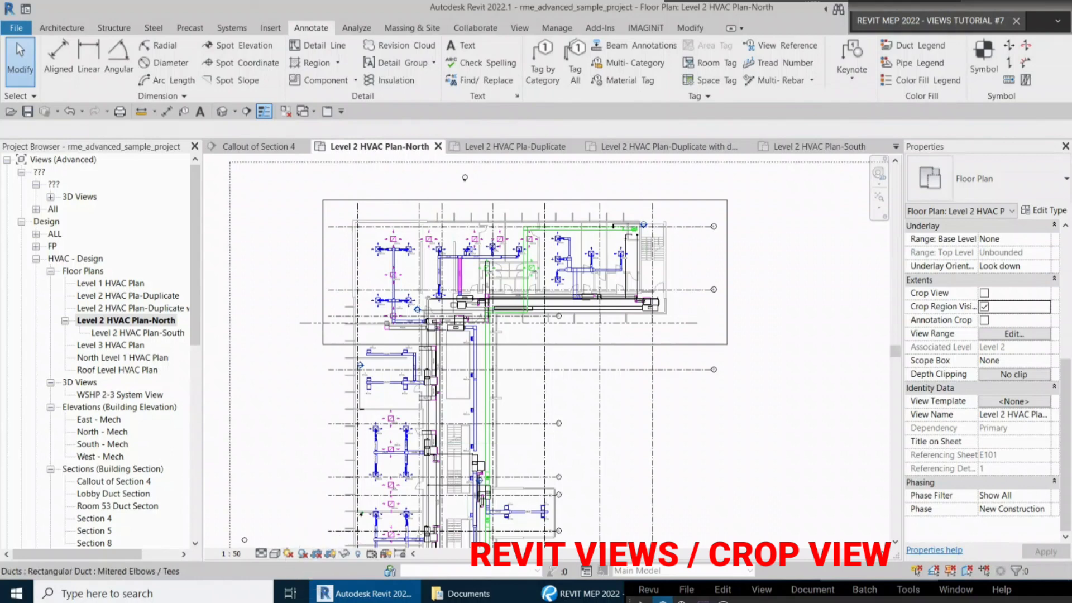
scroll(457, 279, down, 3)
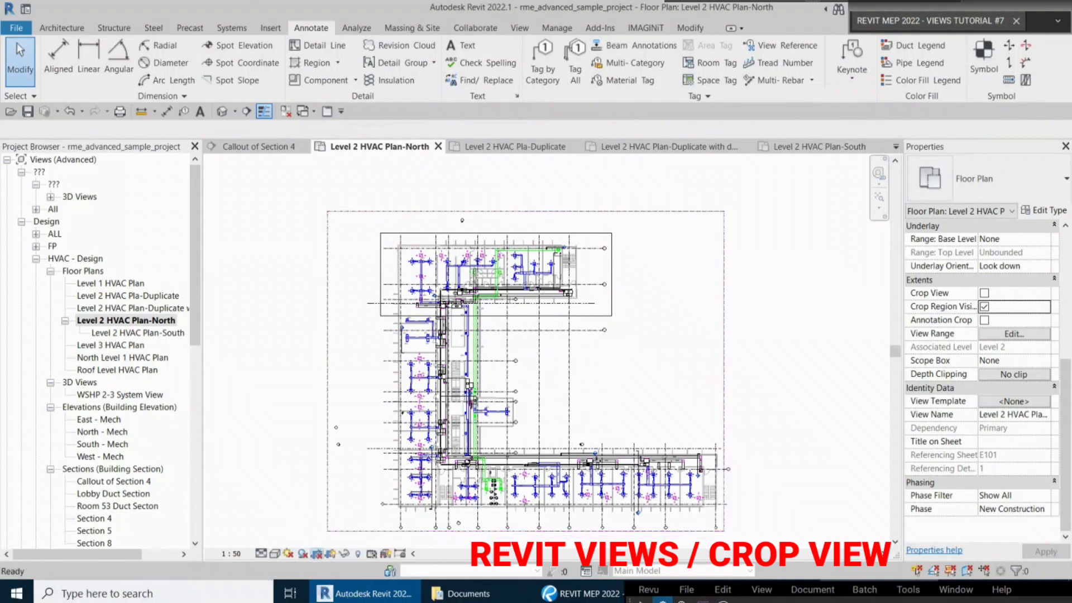
click(315, 554)
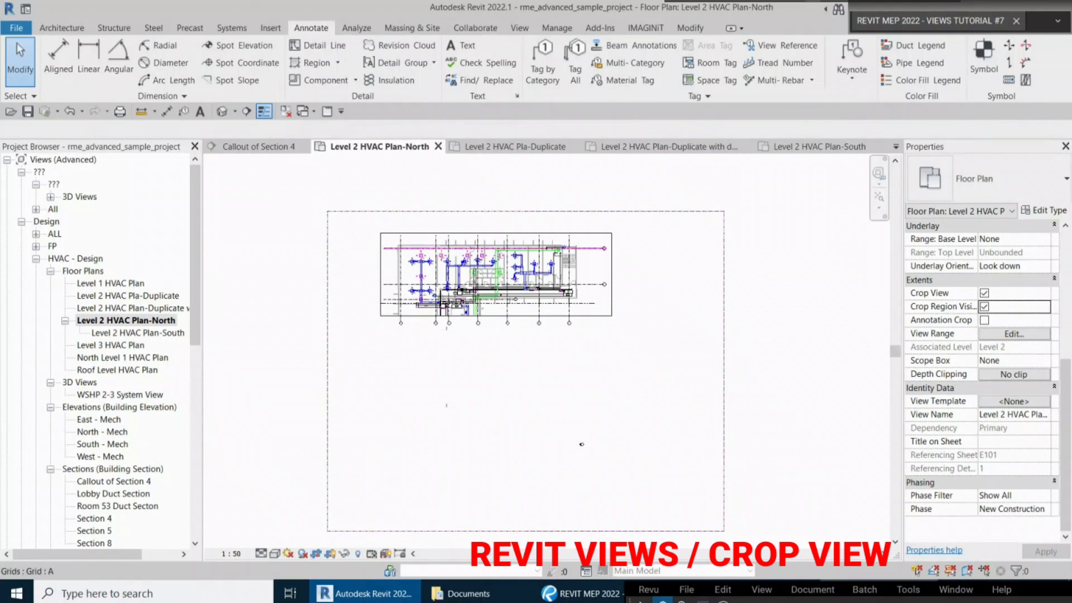
Examine the duct size tags lying outside the crop region, below the north wing
key(ctrl)
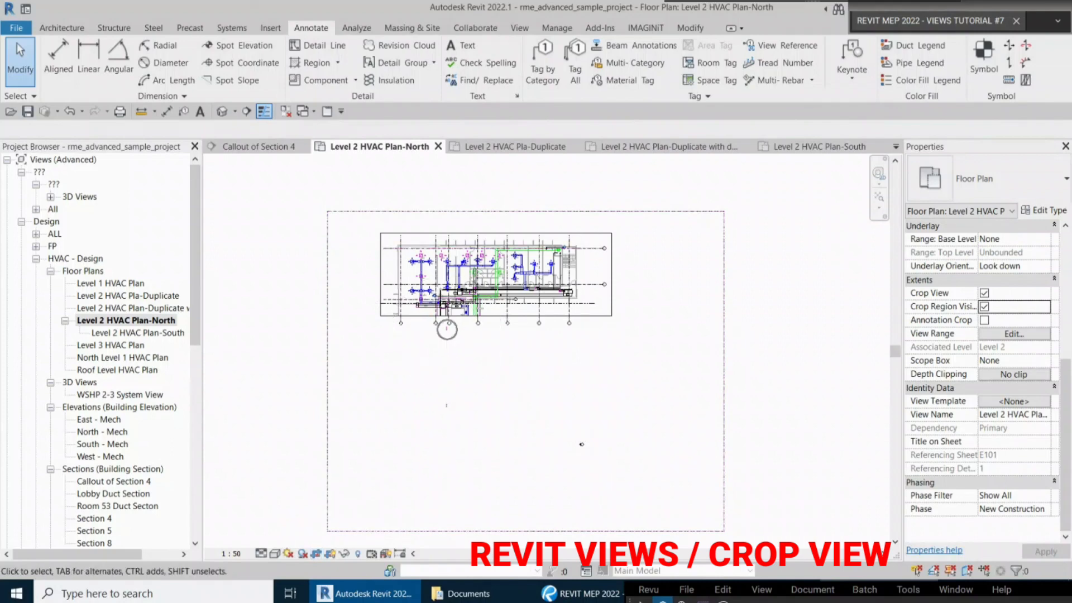
scroll(447, 404, up, 2)
key(ctrl)
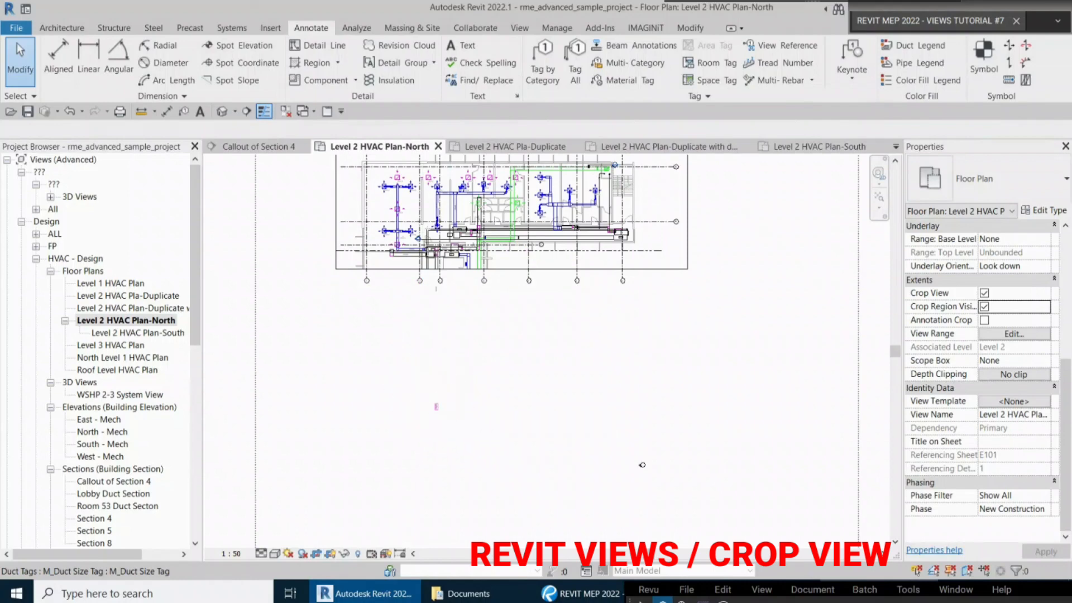
Turn on Annotation Crop for Level 2 HVAC Plan-North and select the crop region to inspect its annotation boundary
key(ctrl)
key(ctrl)
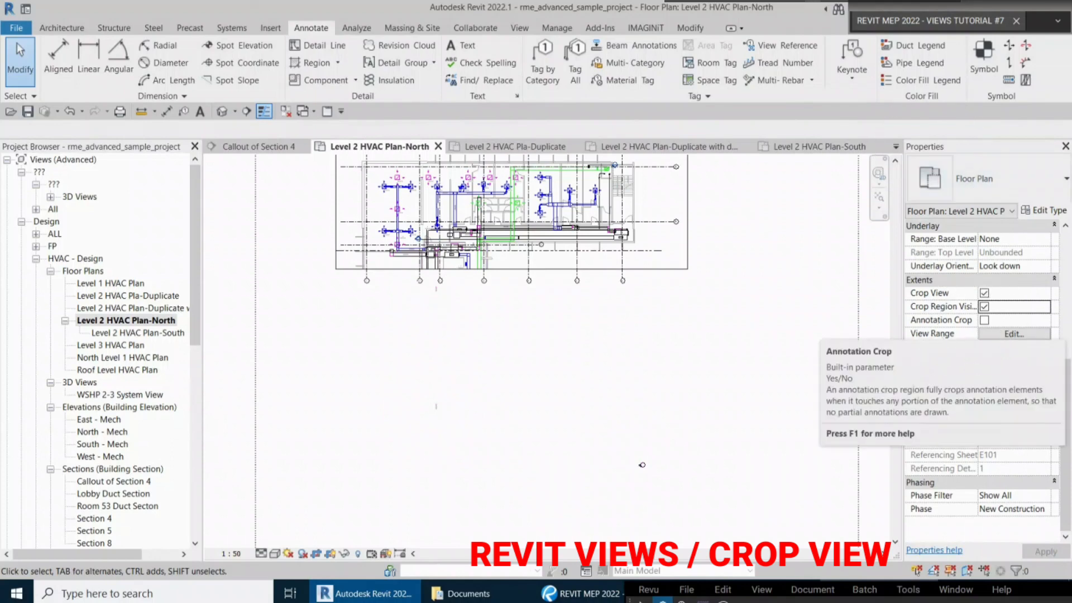
click(984, 320)
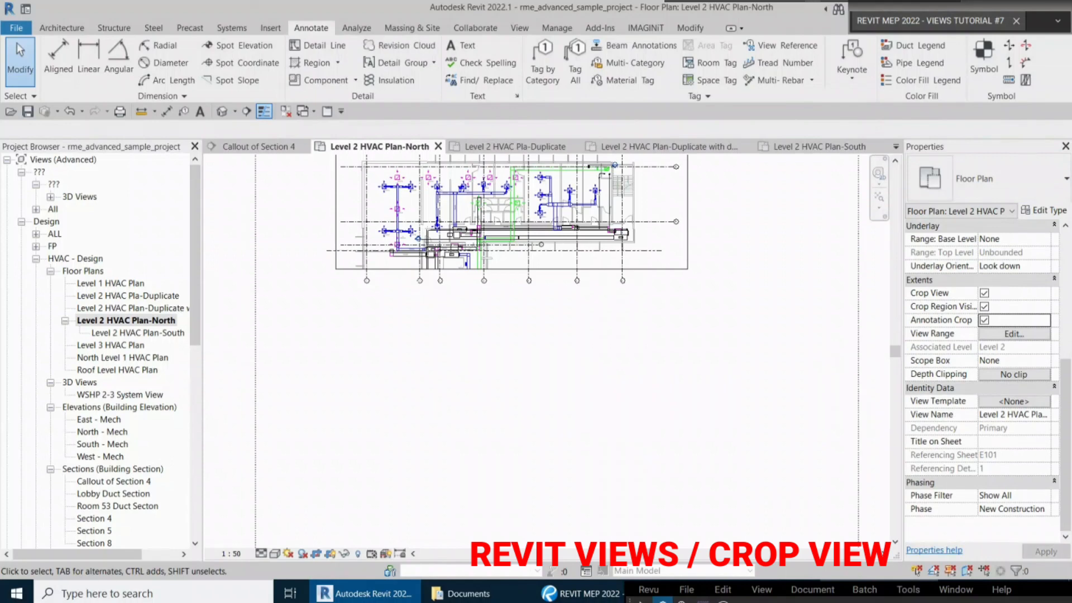
scroll(576, 411, down, 1)
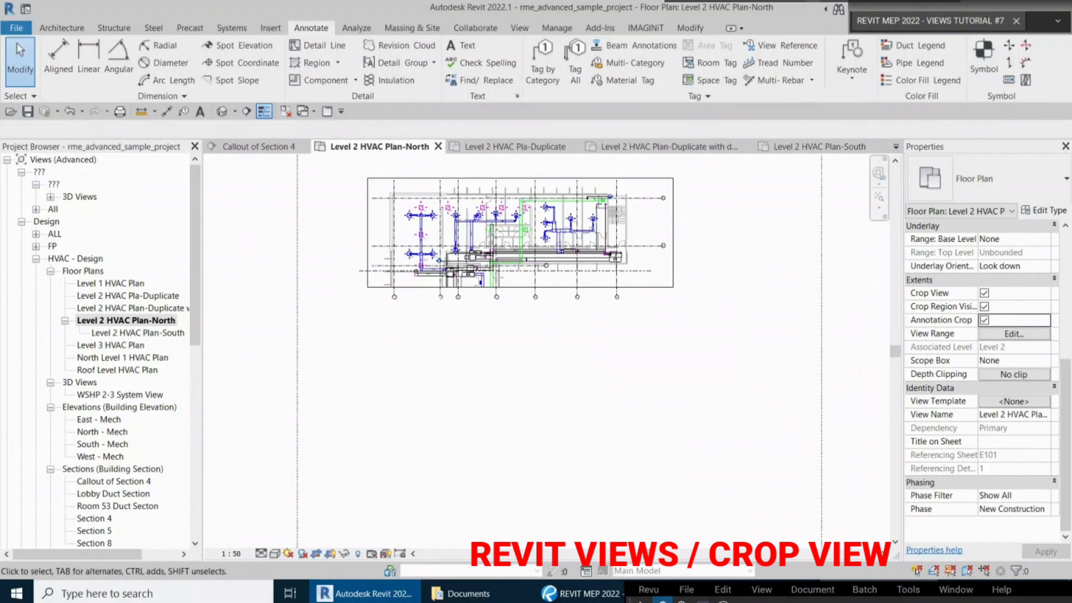
middle_drag(519, 330, 511, 401)
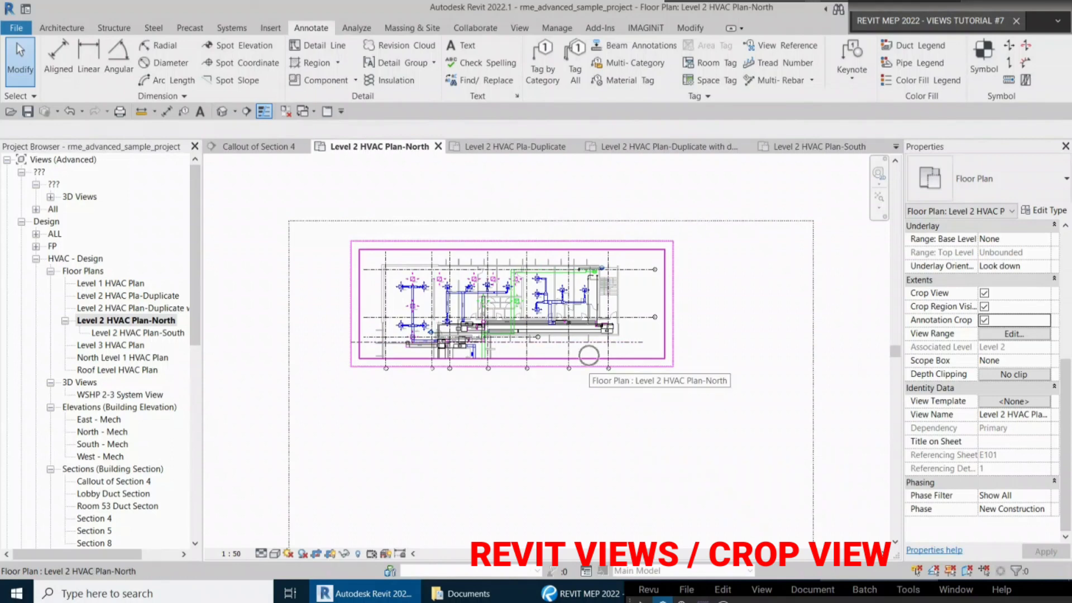
click(589, 359)
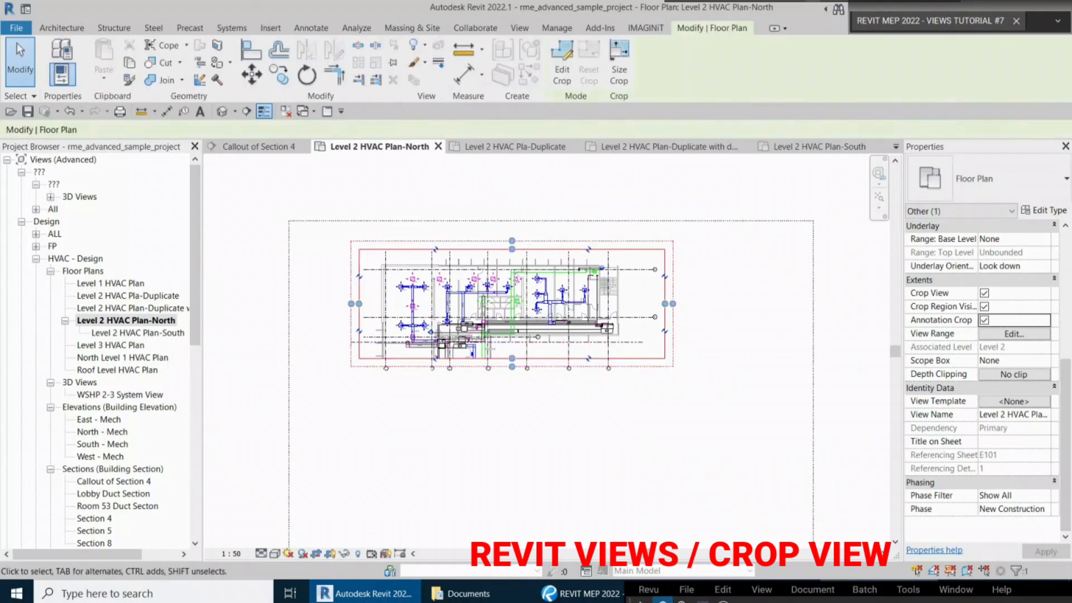
scroll(526, 404, up, 2)
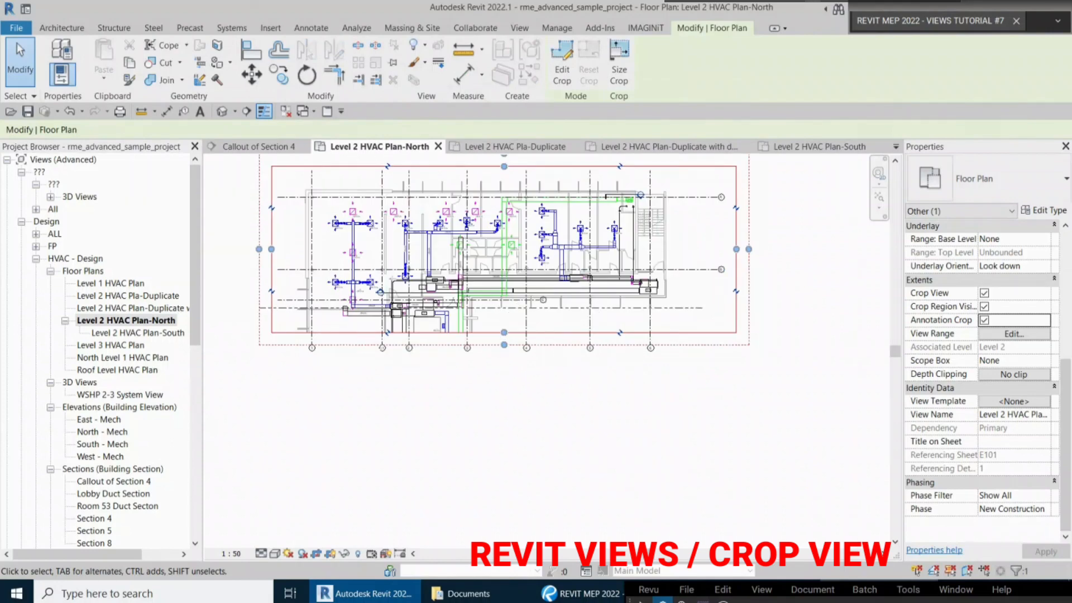
middle_drag(555, 343, 561, 379)
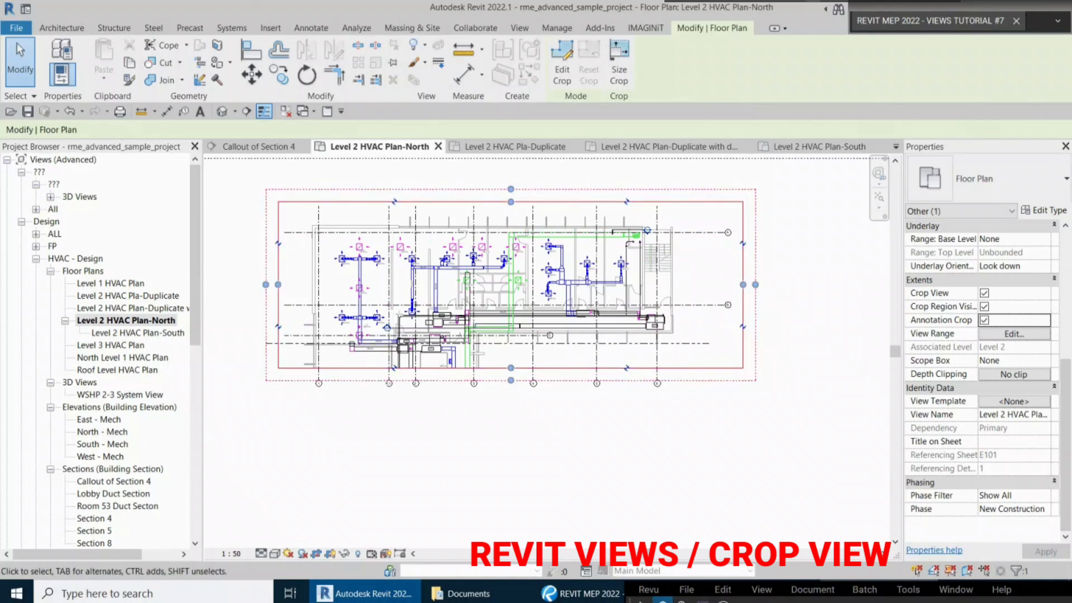
key(ctrl)
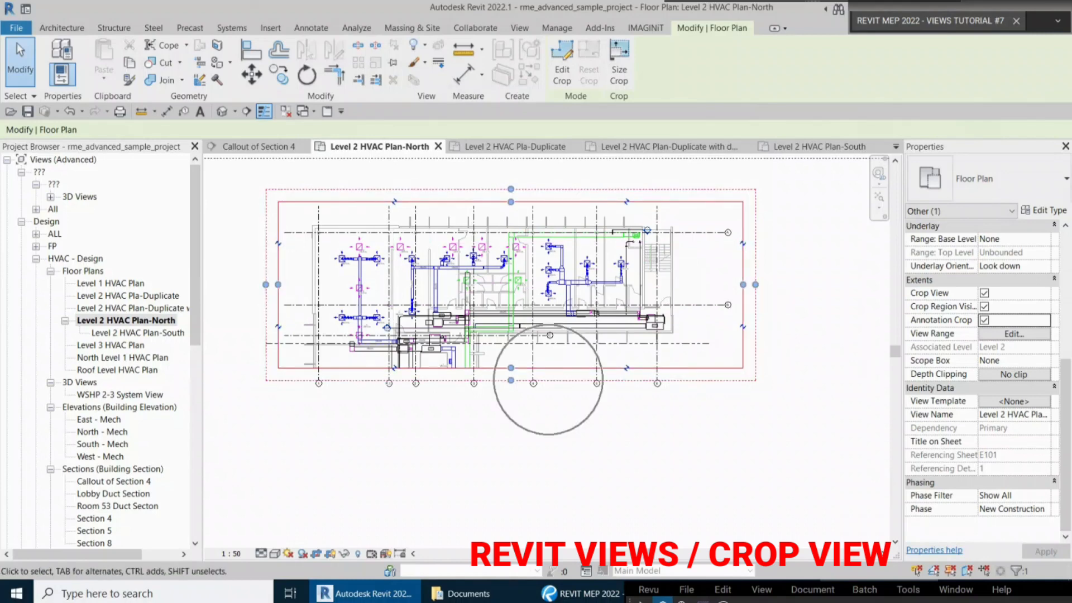
key(ctrl)
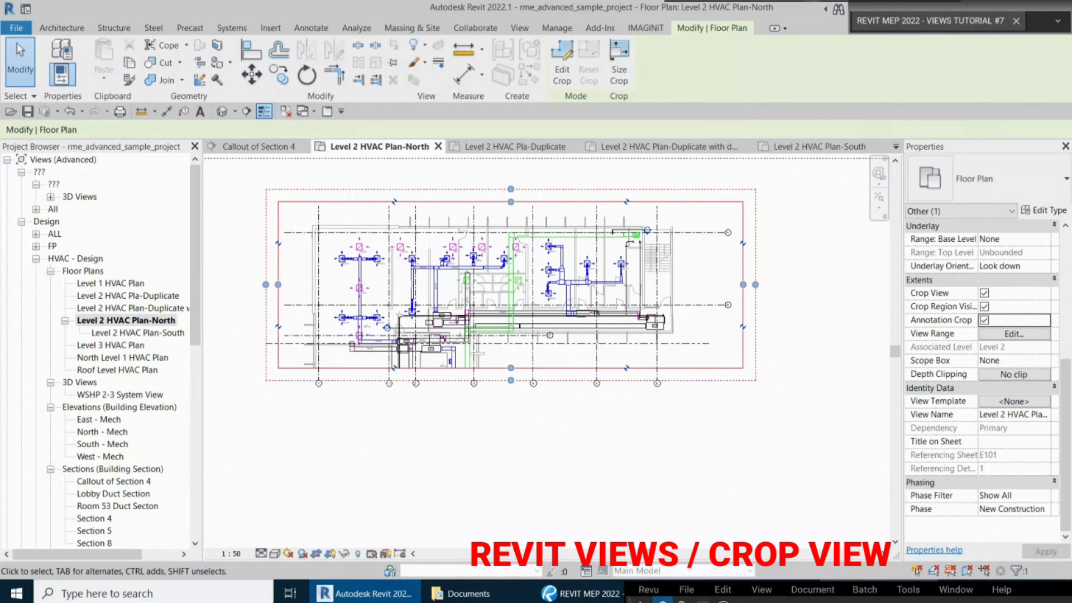
Turn Annotation Crop off for Level 2 HVAC Plan-North, inspect its crop region without the annotation boundary, and turn Annotation Crop back on
scroll(548, 379, down, 2)
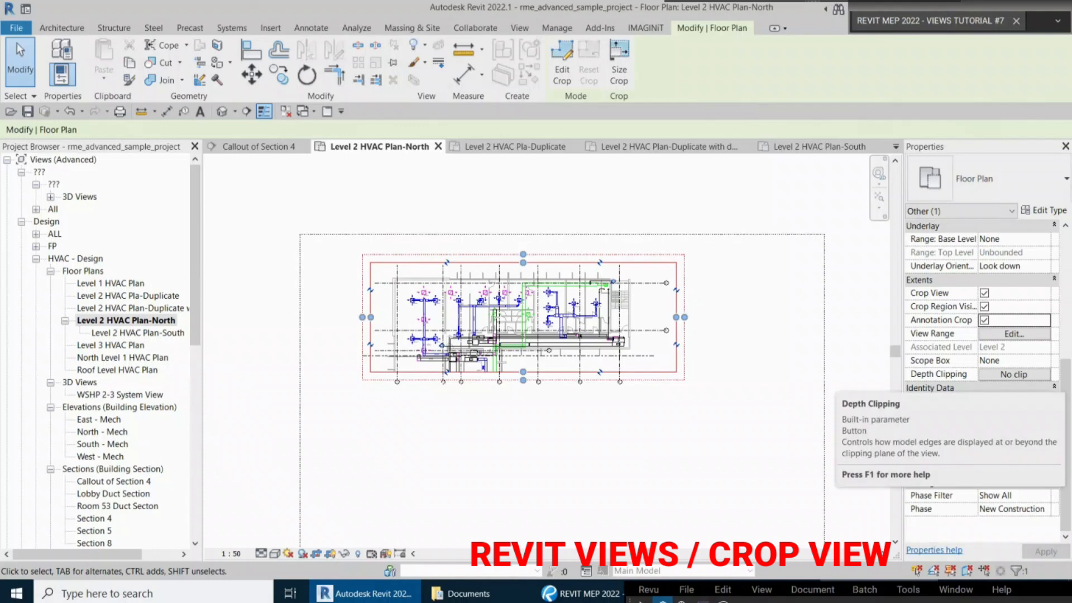
click(984, 320)
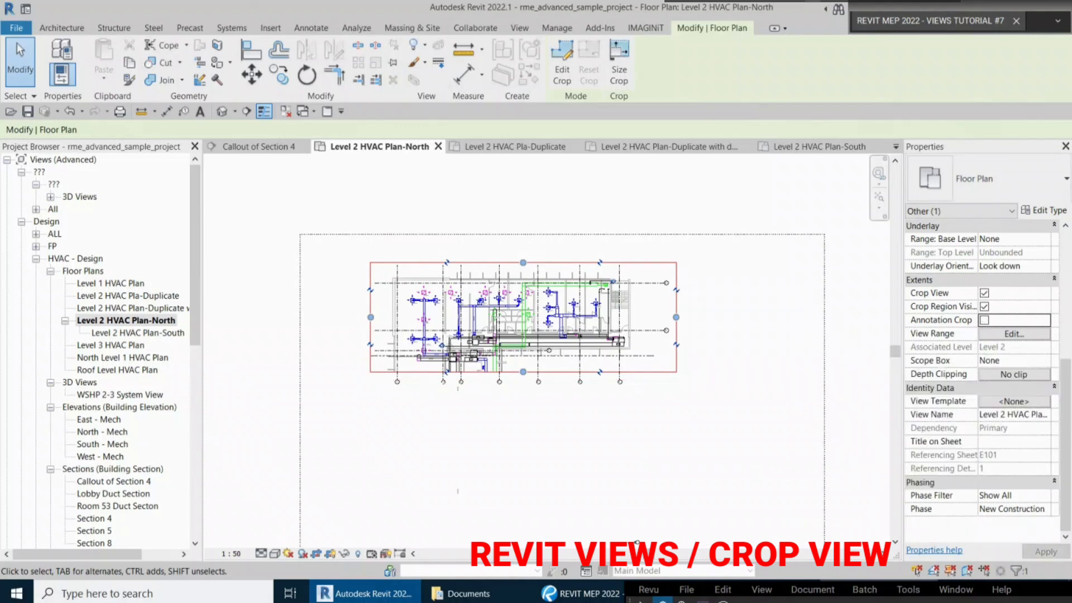
key(Escape)
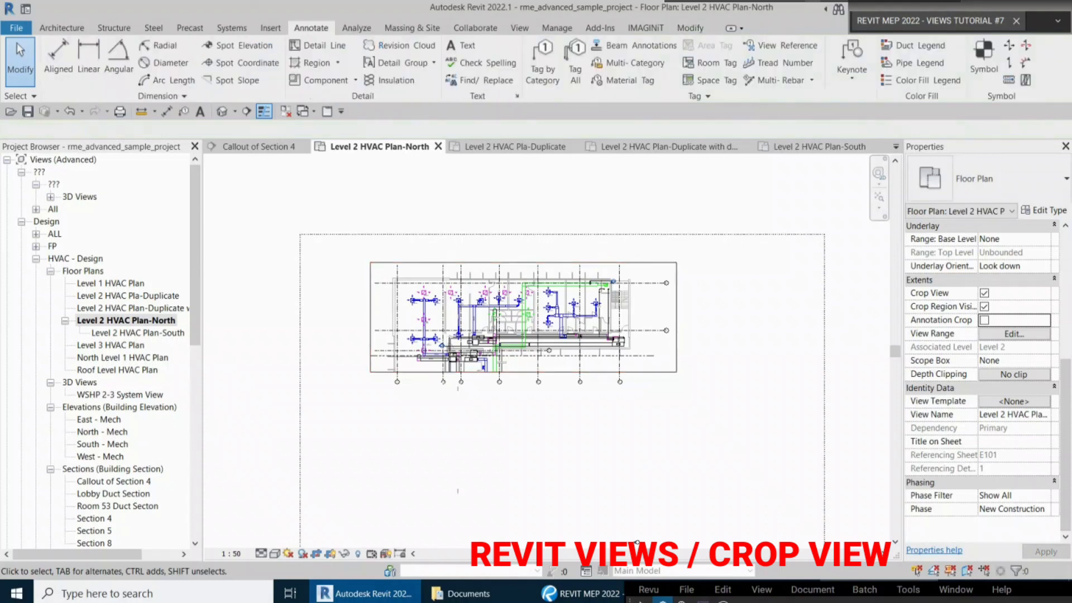
scroll(476, 360, down, 1)
middle_drag(477, 359, 458, 321)
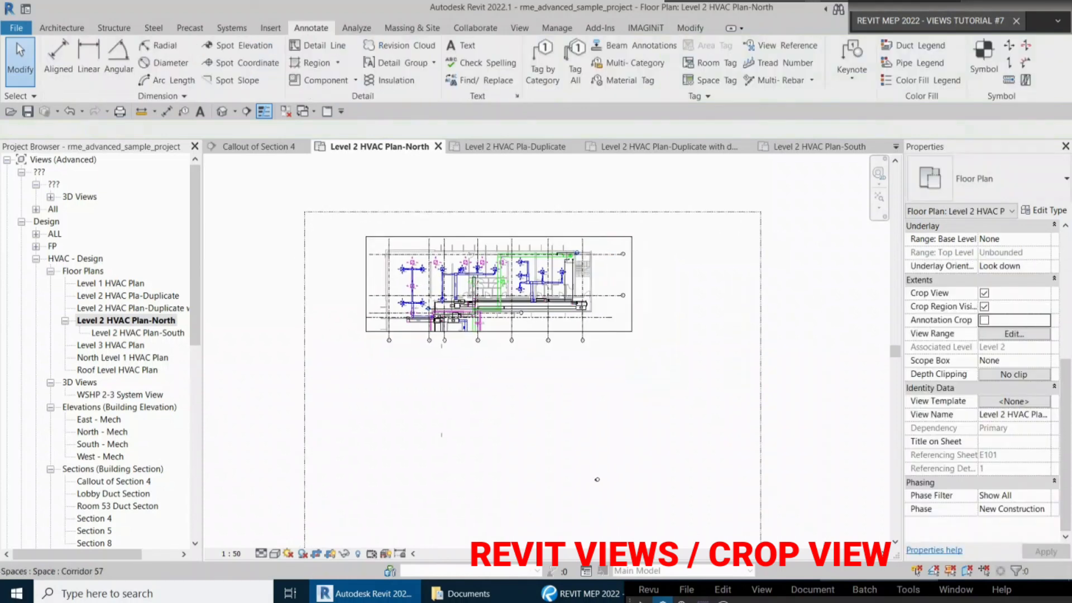
click(485, 333)
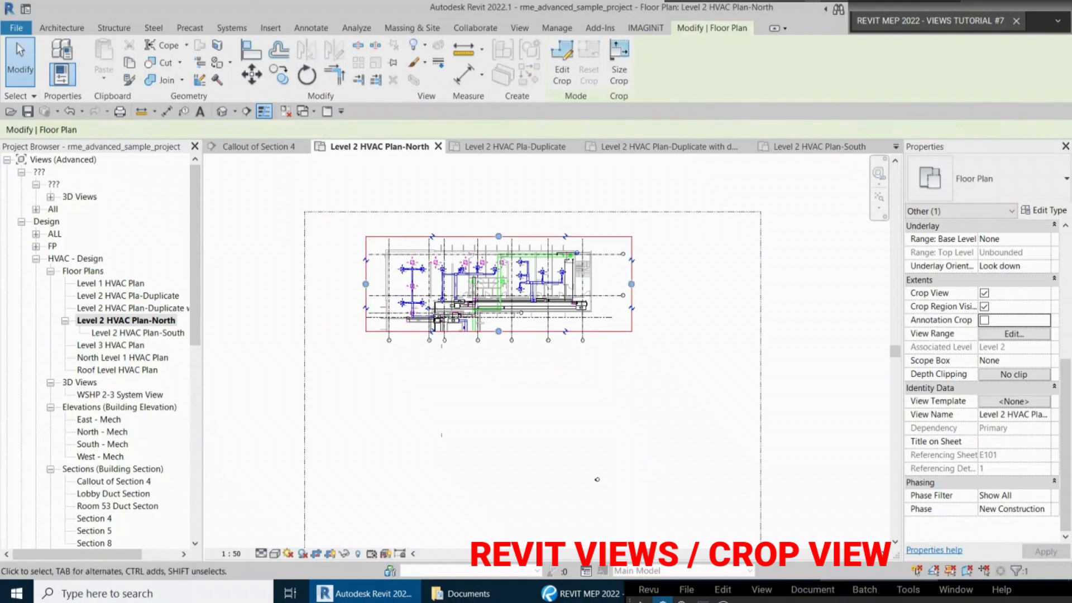
click(984, 320)
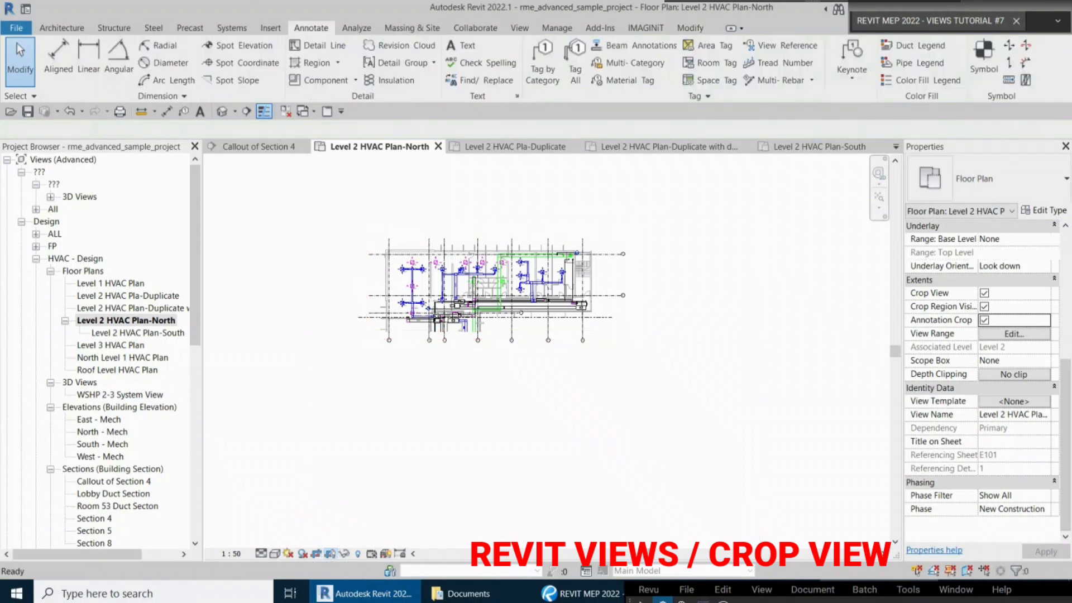
Hide the crop region of Level 2 HVAC Plan-North
click(330, 553)
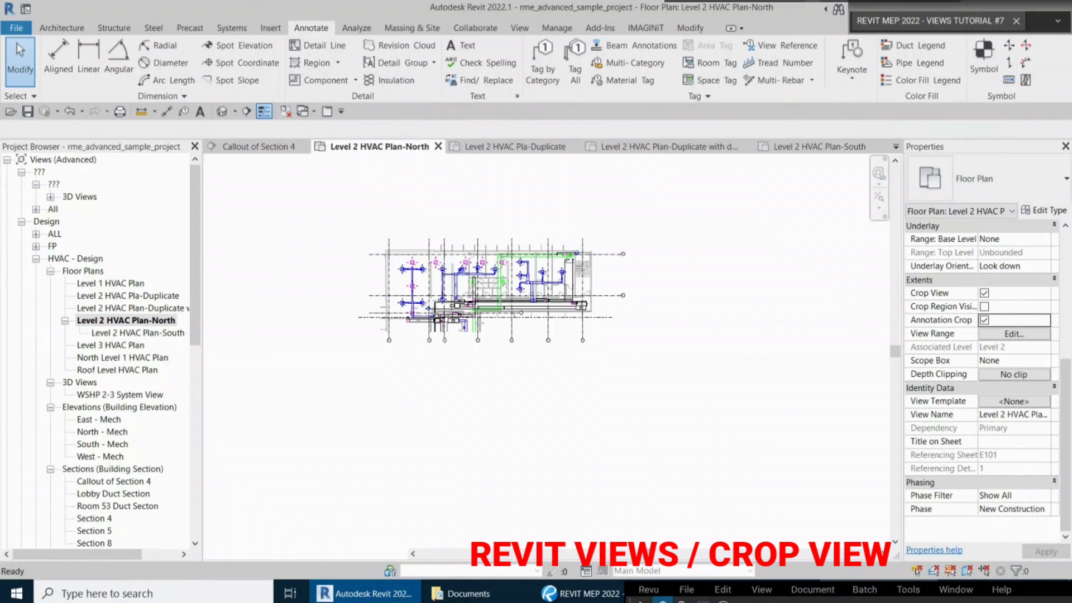
Open Level 2 HVAC Plan-South and lower the upper edge of its crop region to just above the building's south wing
double_click(139, 332)
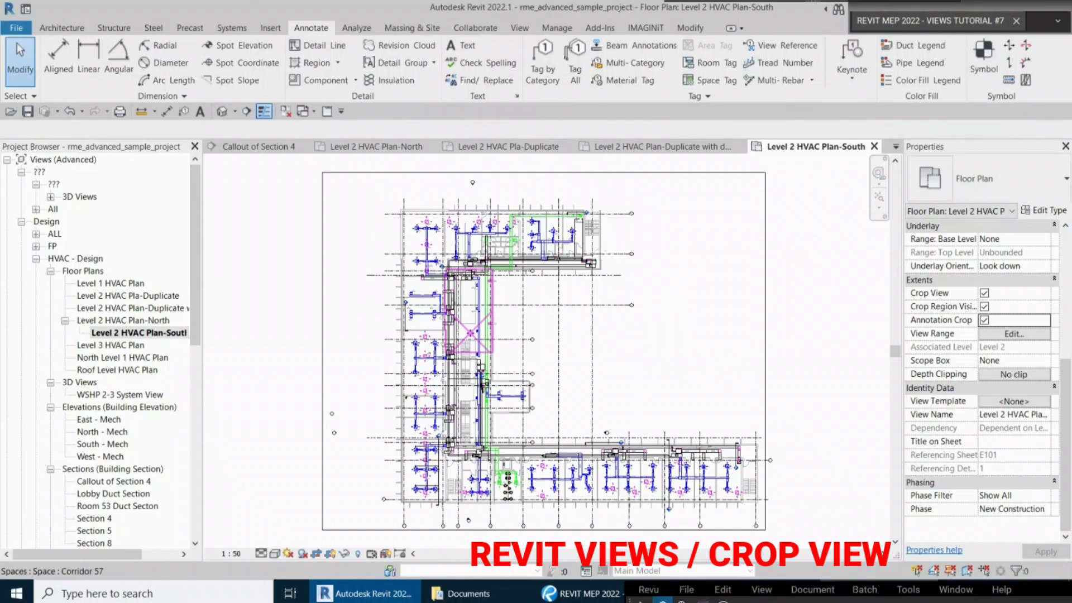
click(766, 183)
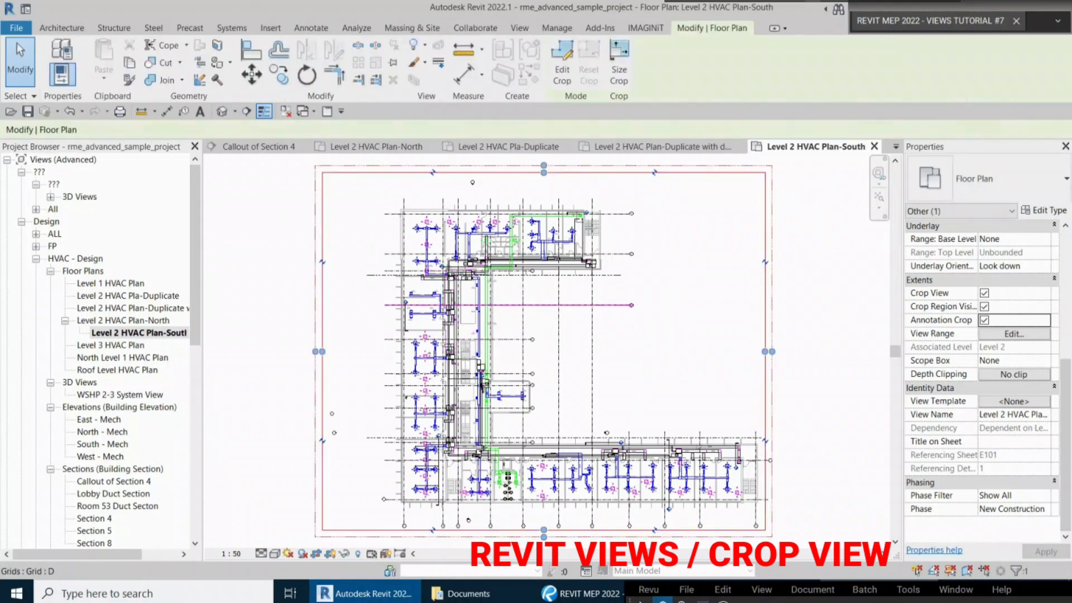
scroll(604, 305, down, 1)
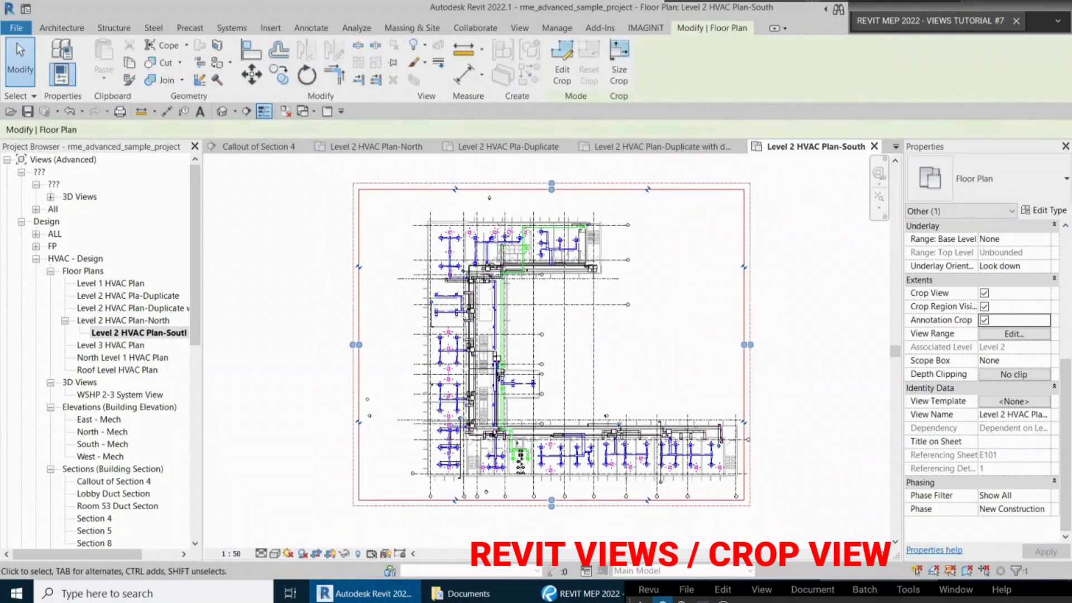
drag(552, 184, 551, 402)
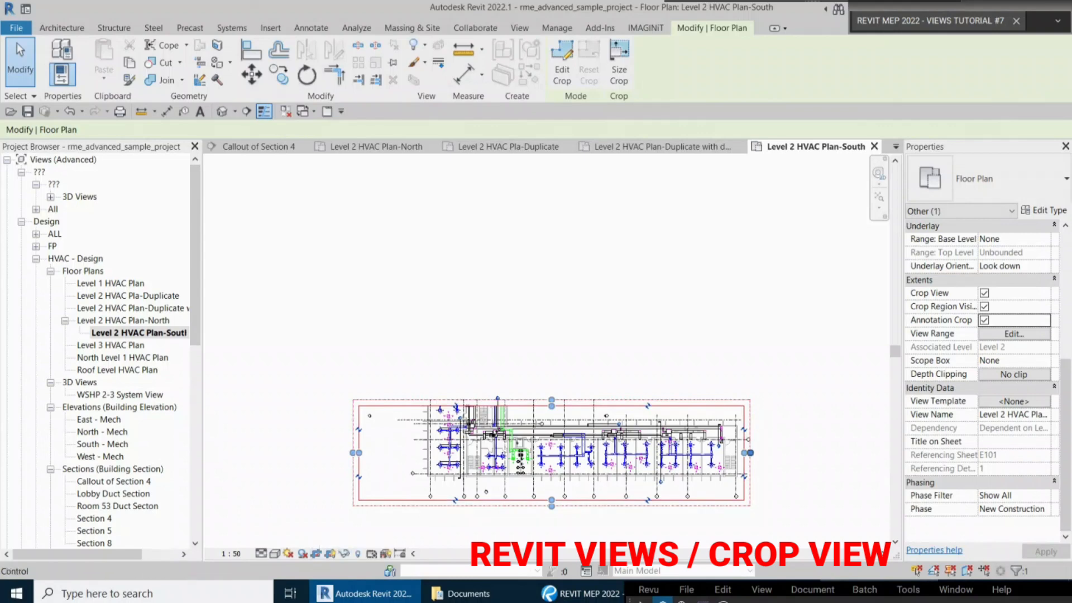
Pull the crop region's left edge in towards the south wing with Crop View temporarily off, and turn Crop View back on
click(984, 293)
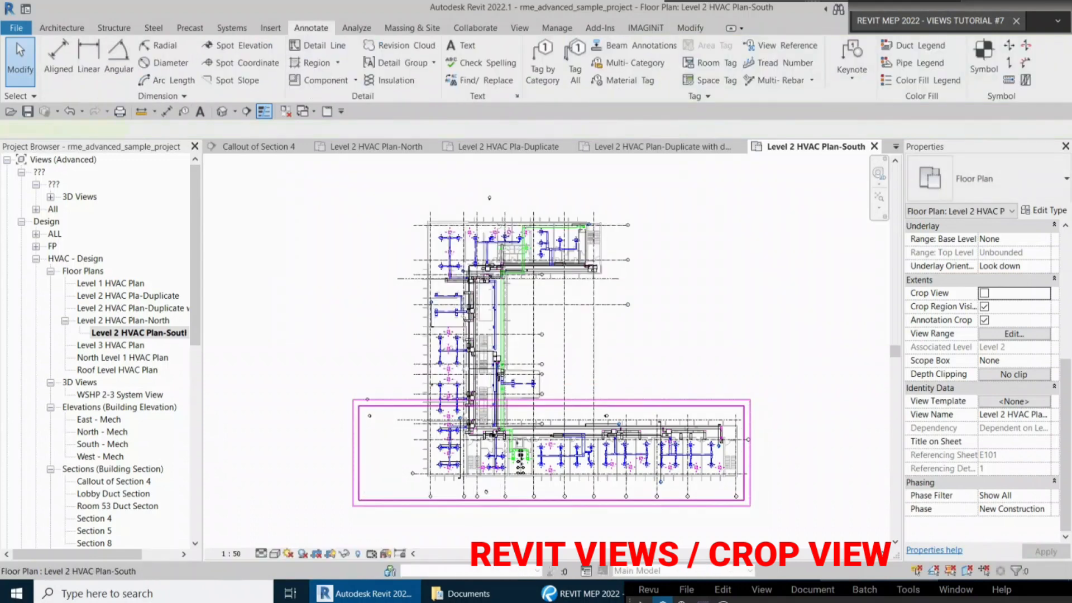
click(356, 473)
drag(371, 453, 400, 453)
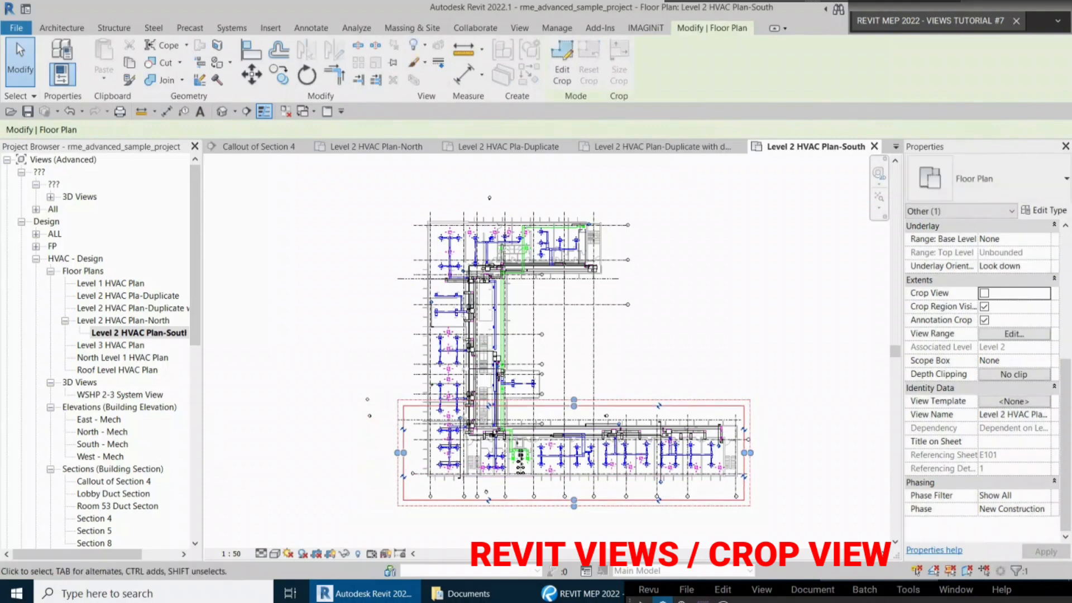
click(984, 293)
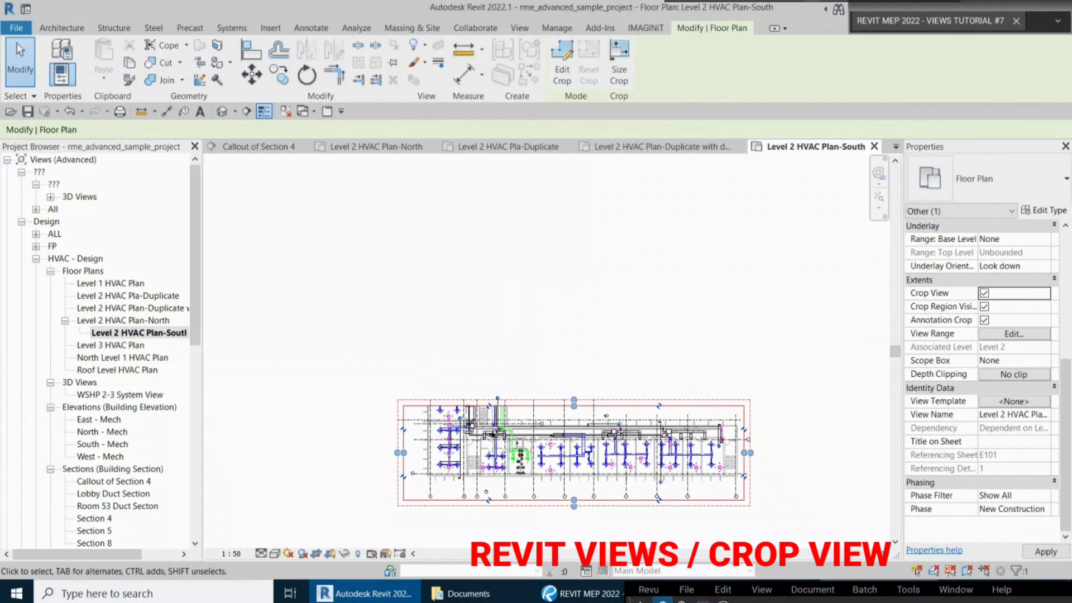
scroll(732, 526, up, 2)
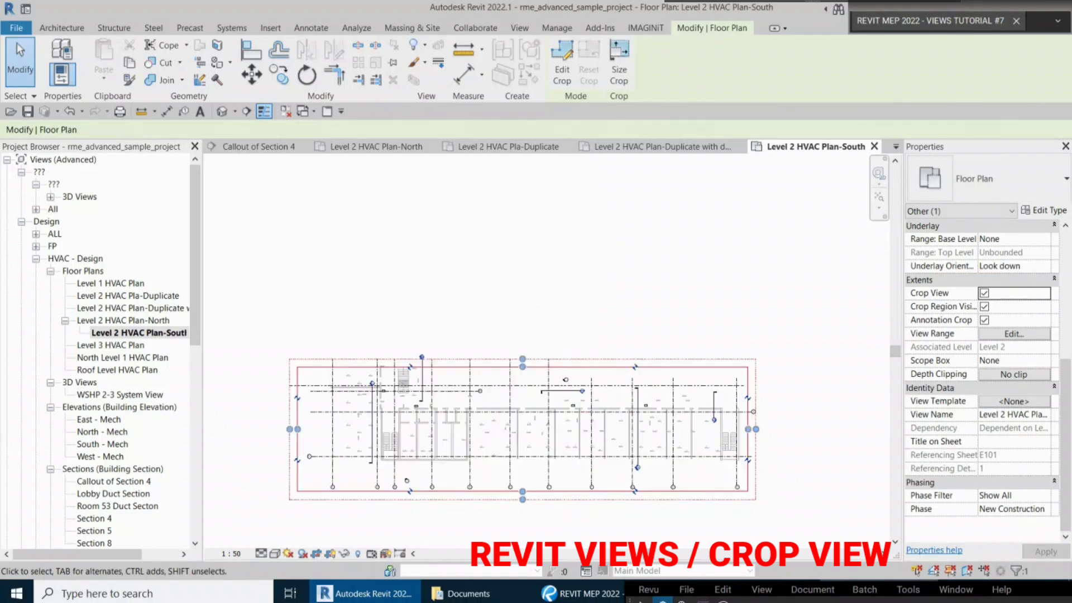
key(ctrl)
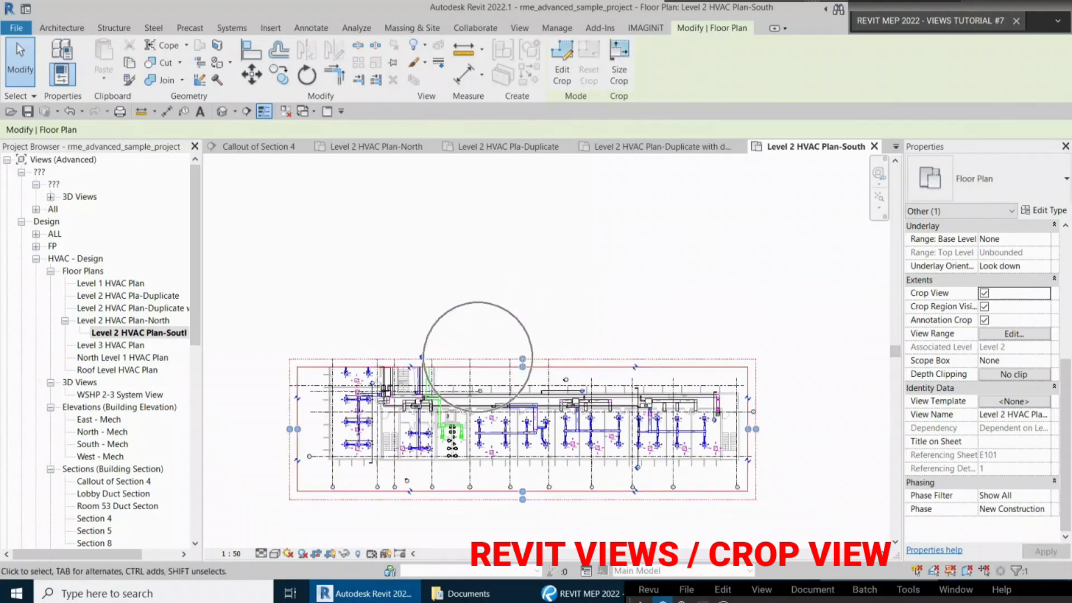
key(Escape)
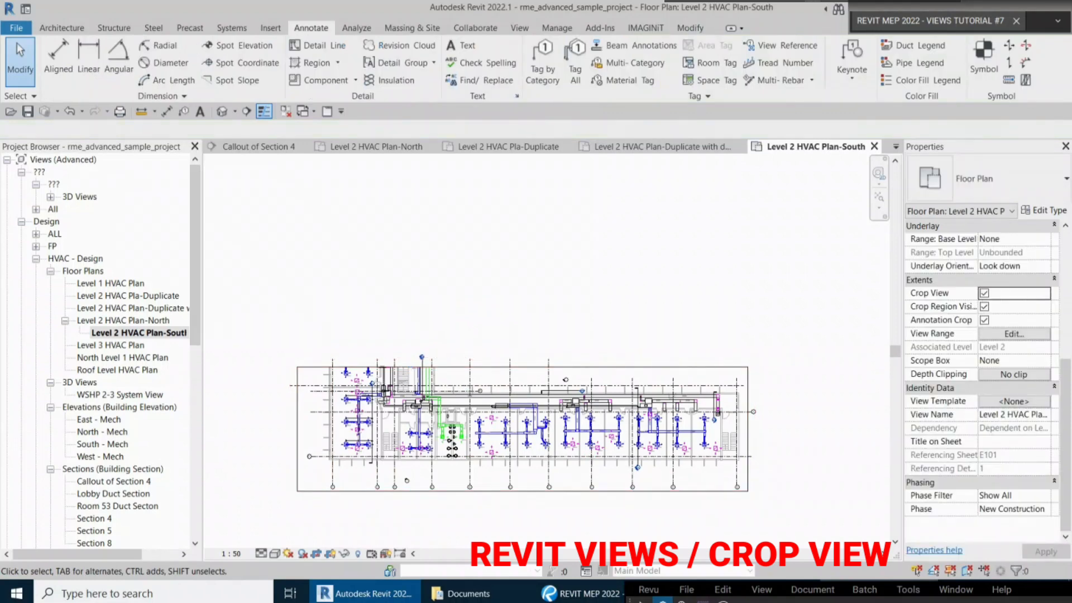
Check the crop and annotation boundaries of Level 2 HVAC Plan-South and hide its crop region
key(z)
key(f)
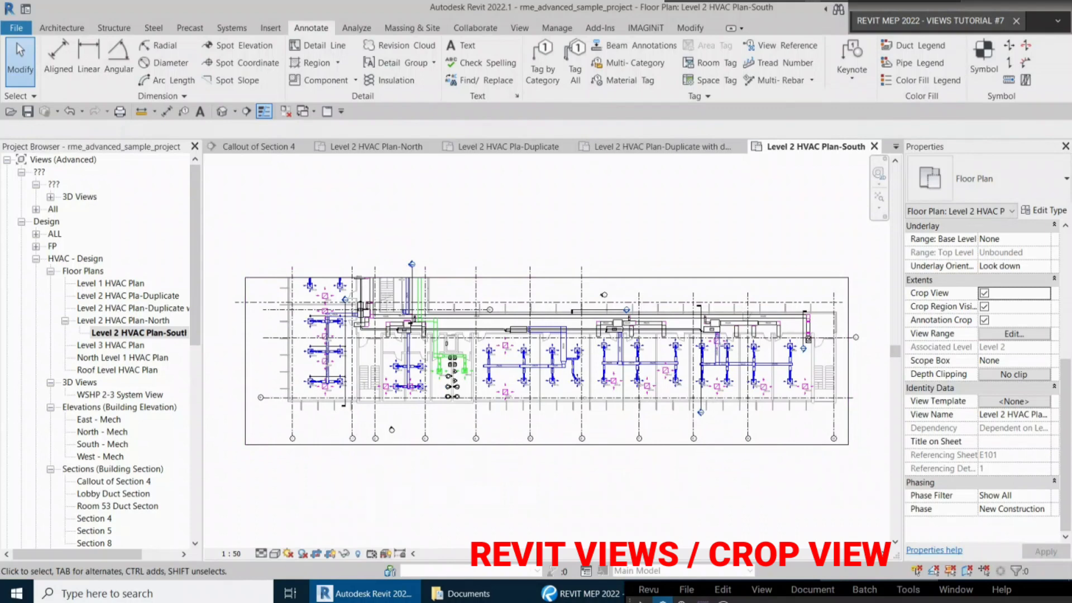
click(608, 445)
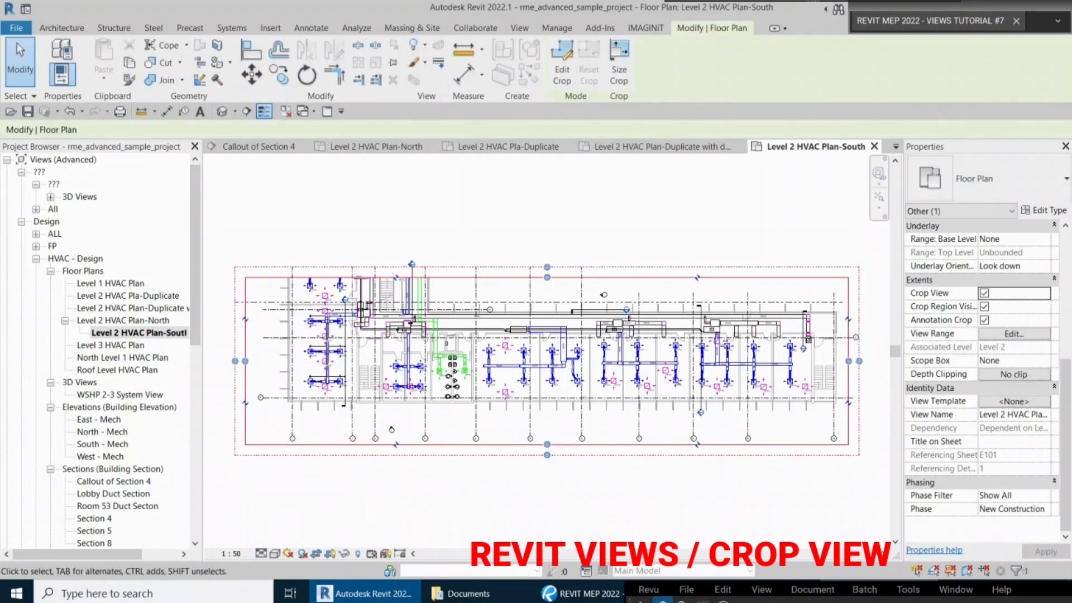
key(Escape)
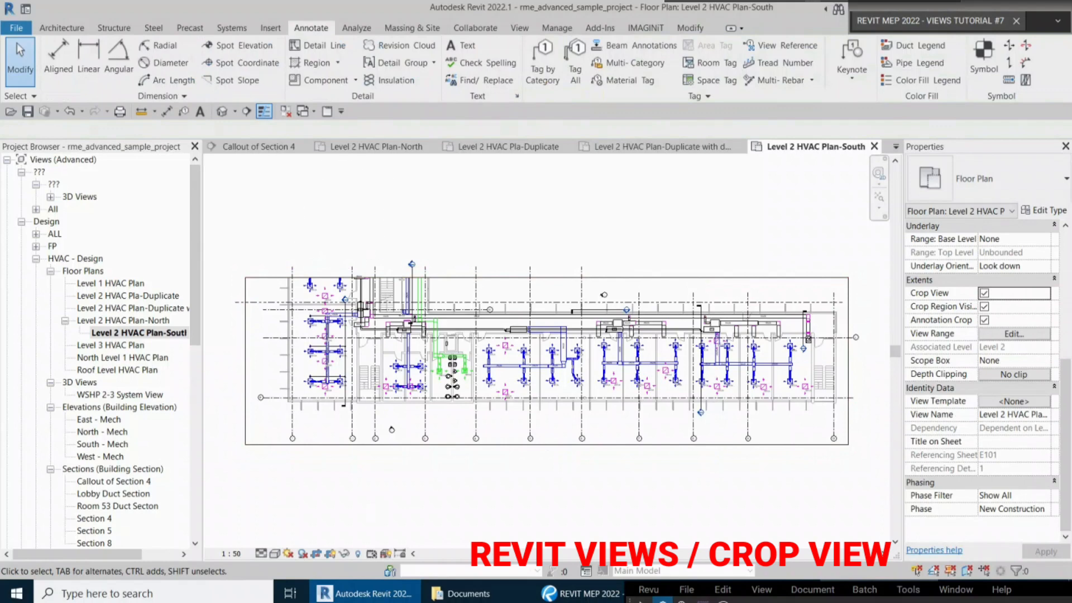
click(330, 554)
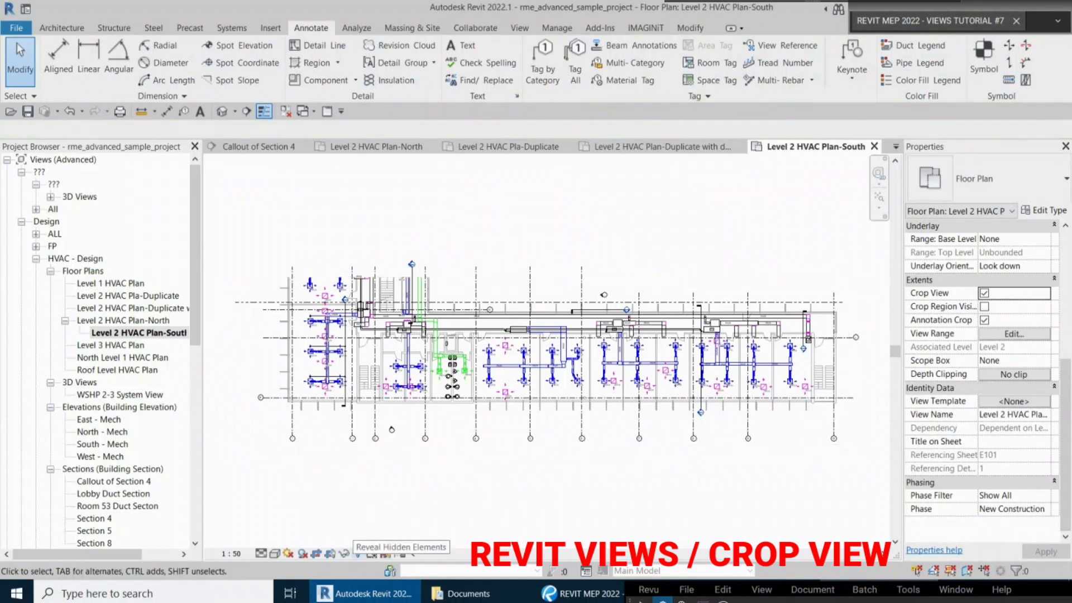
click(335, 553)
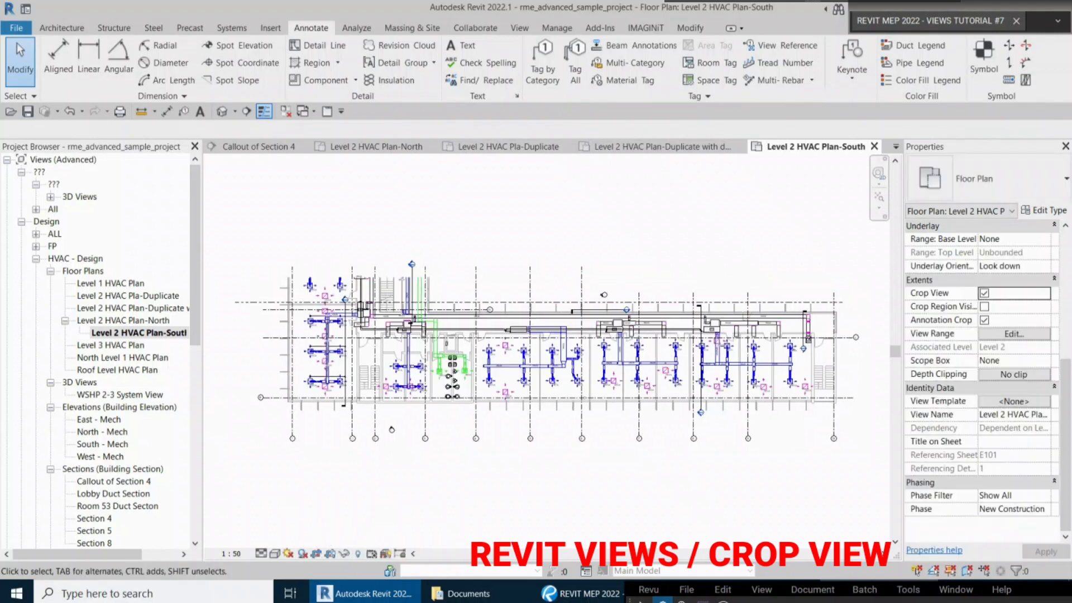
Review the view properties of the Level 2 HVAC Plan North, Duplicate and Duplicate with detailing views
click(140, 333)
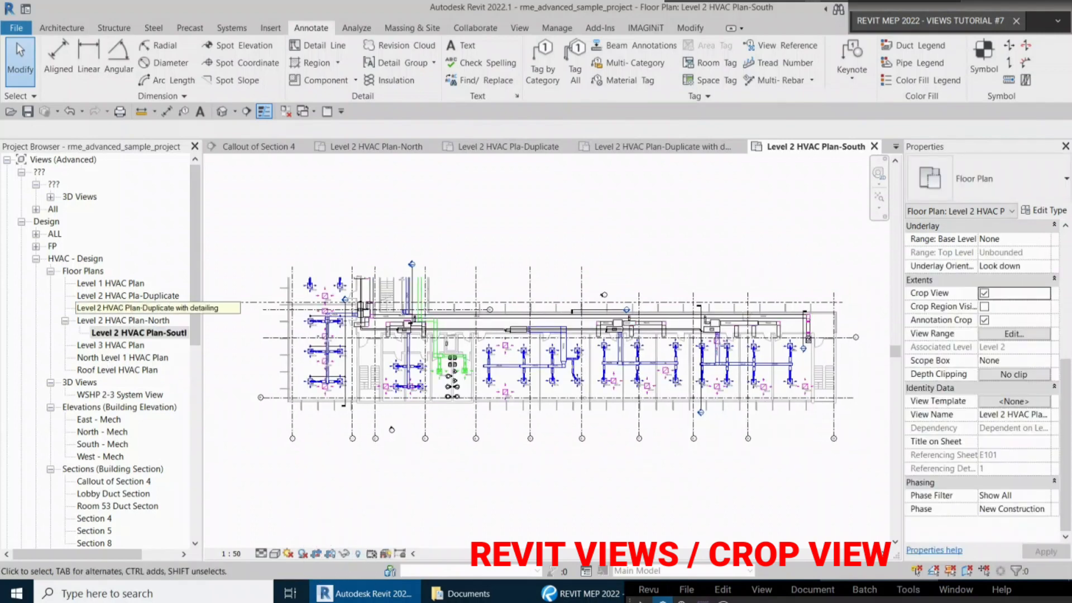
click(122, 320)
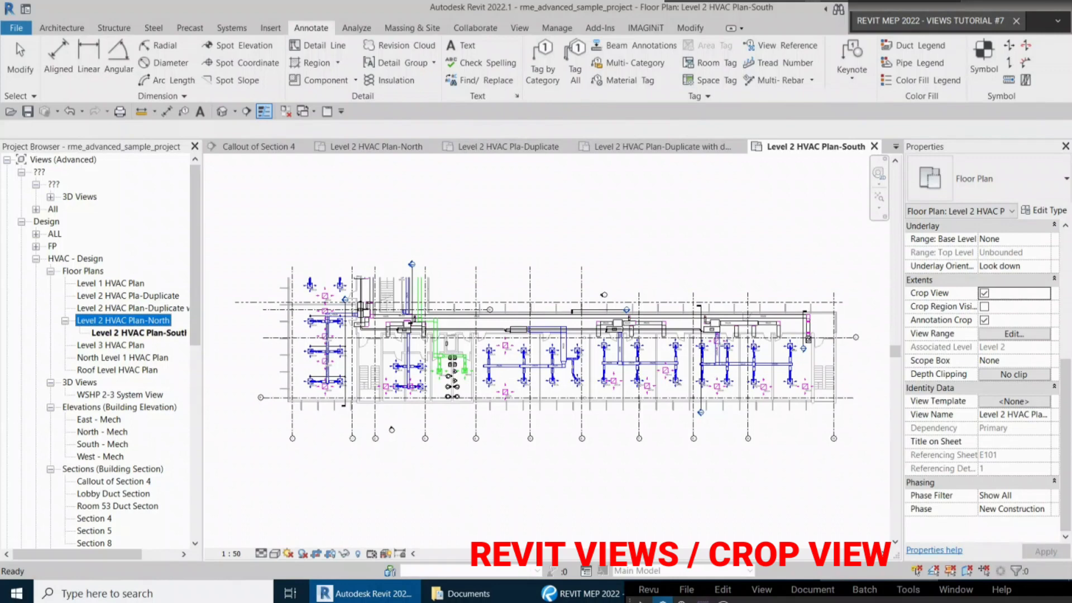
click(147, 296)
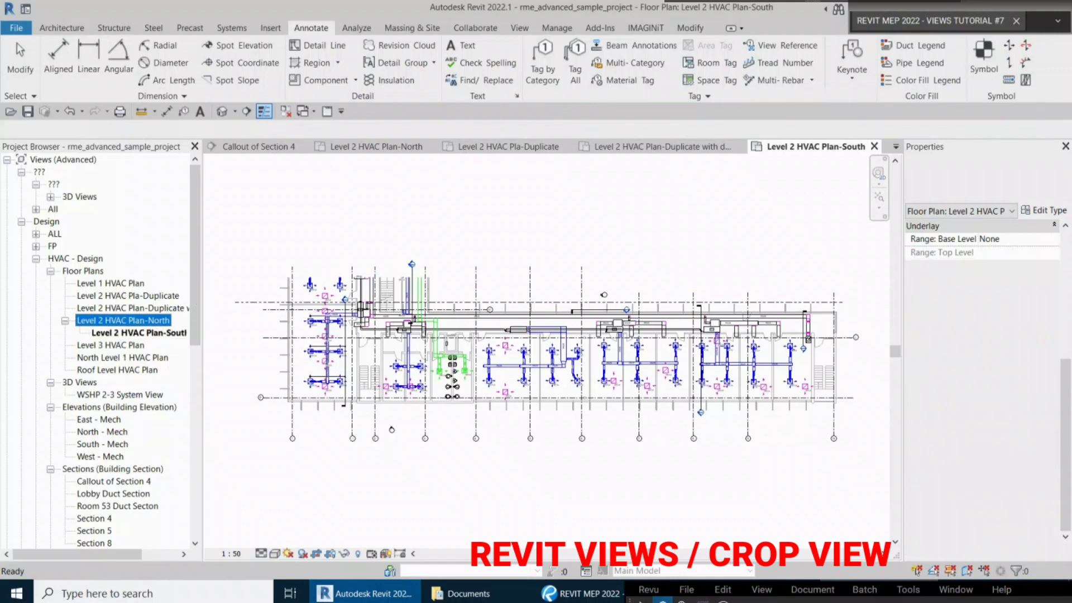
click(169, 307)
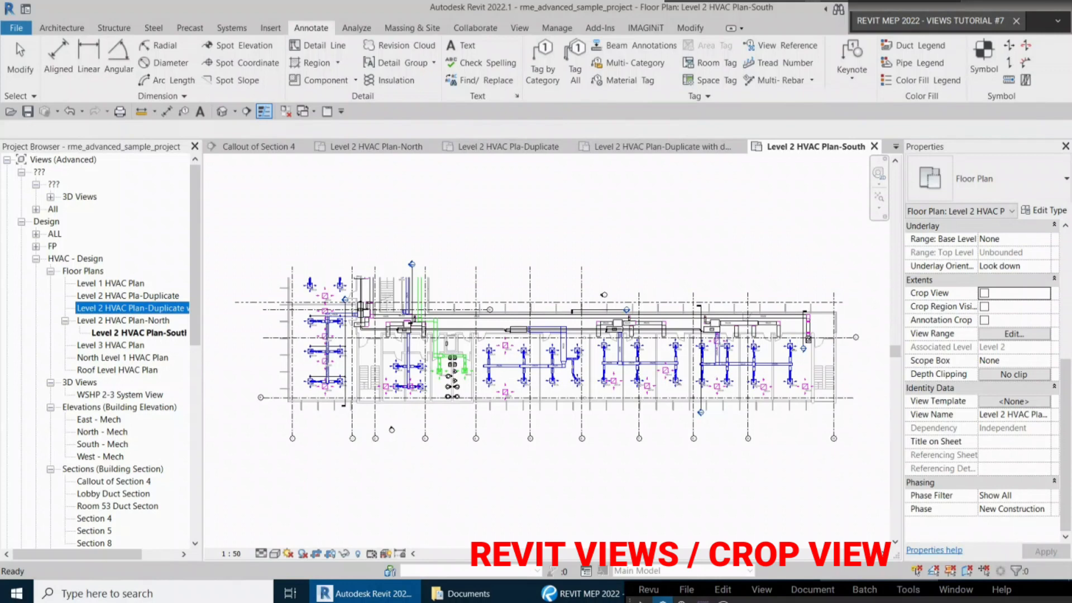
Open Level 2 HVAC Plan-North and set its view scale to 1:100
double_click(140, 308)
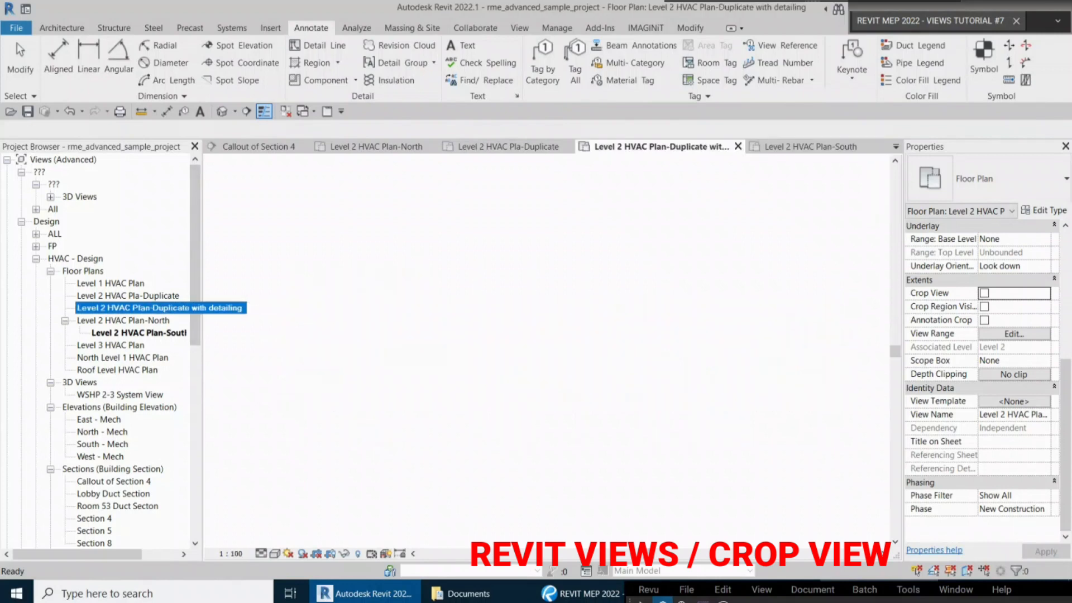
click(123, 320)
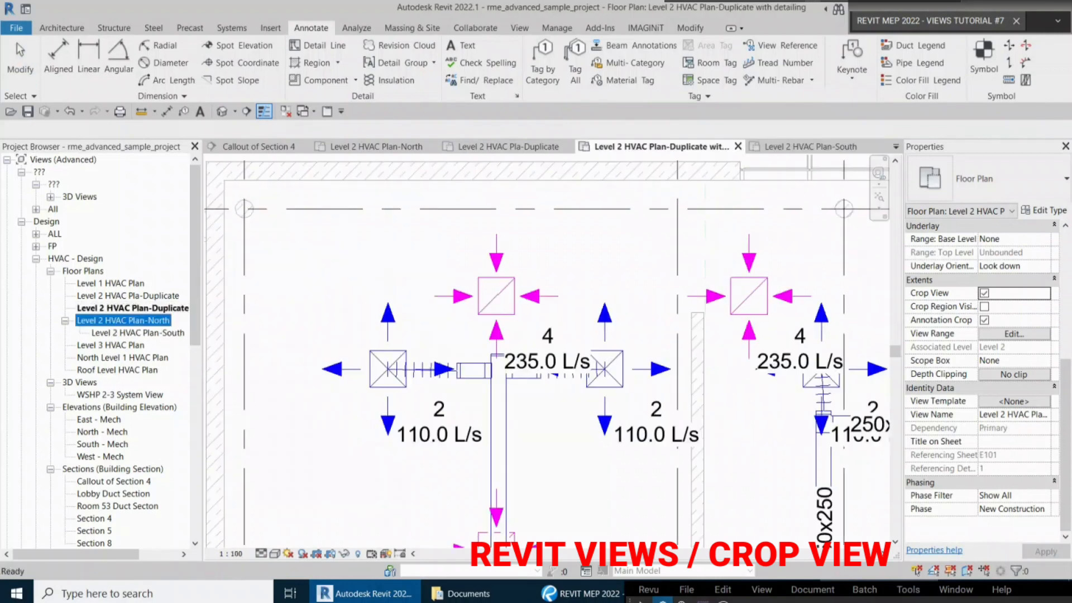
double_click(123, 321)
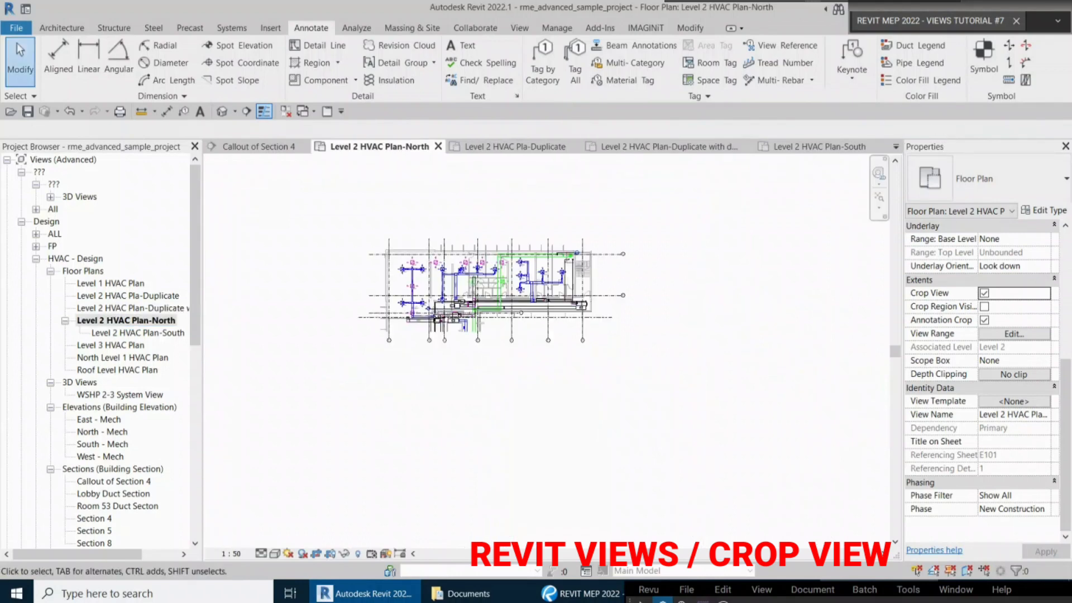
scroll(568, 223, up, 2)
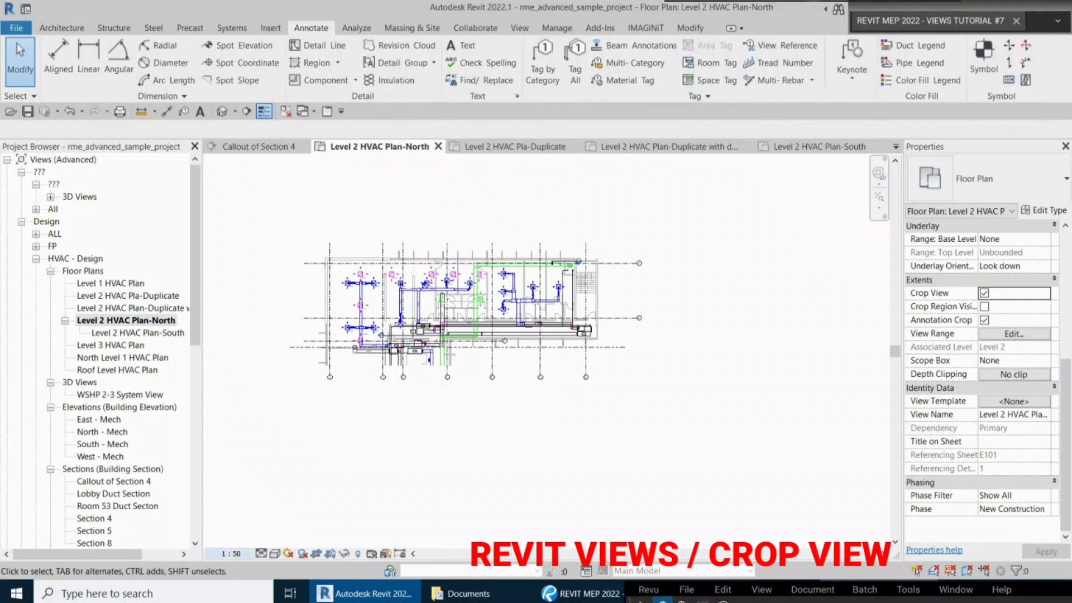
click(232, 553)
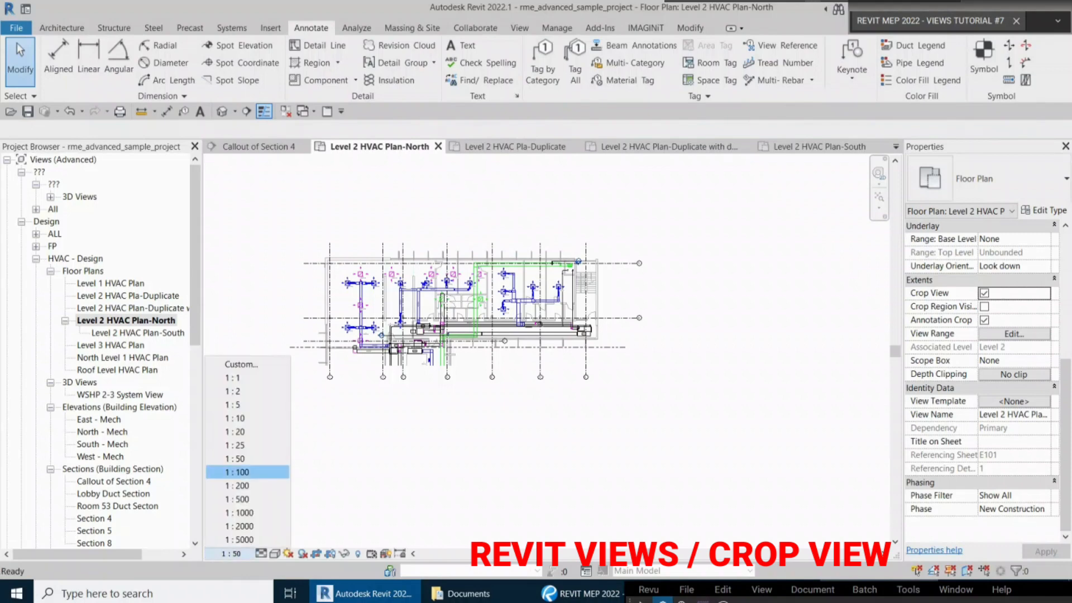
click(237, 472)
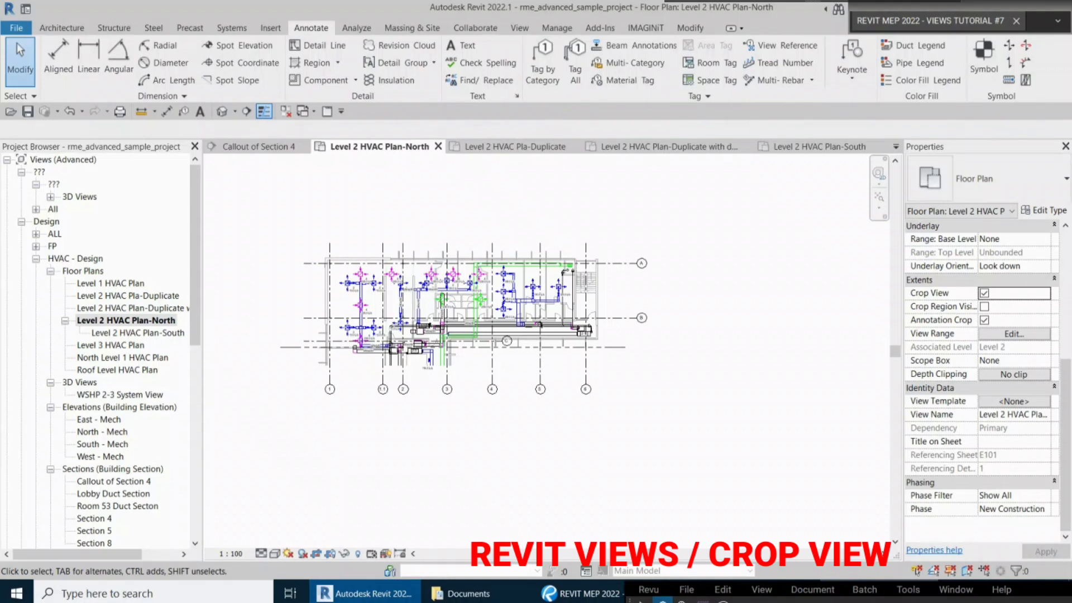
Compare the view scale across the Level 2 HVAC Plan South, North, Duplicate with detailing and Duplicate views
double_click(138, 332)
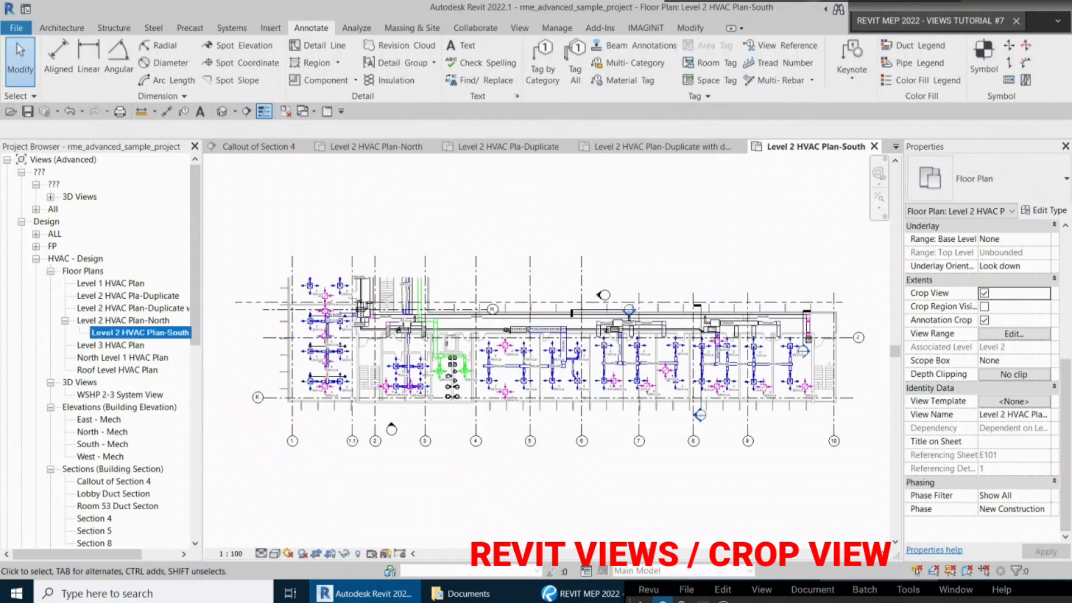
double_click(123, 320)
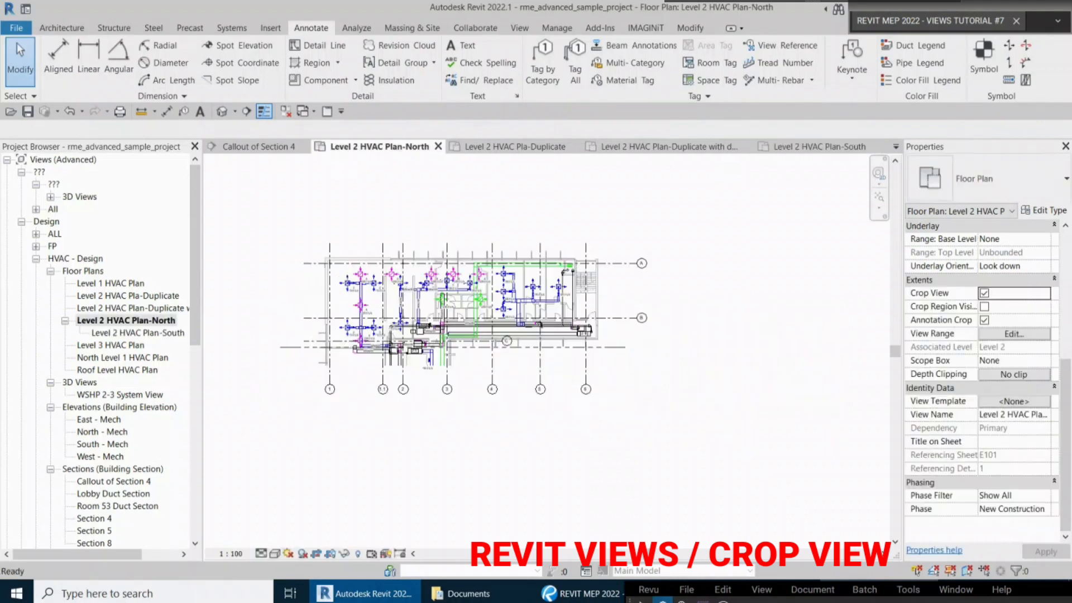
double_click(138, 333)
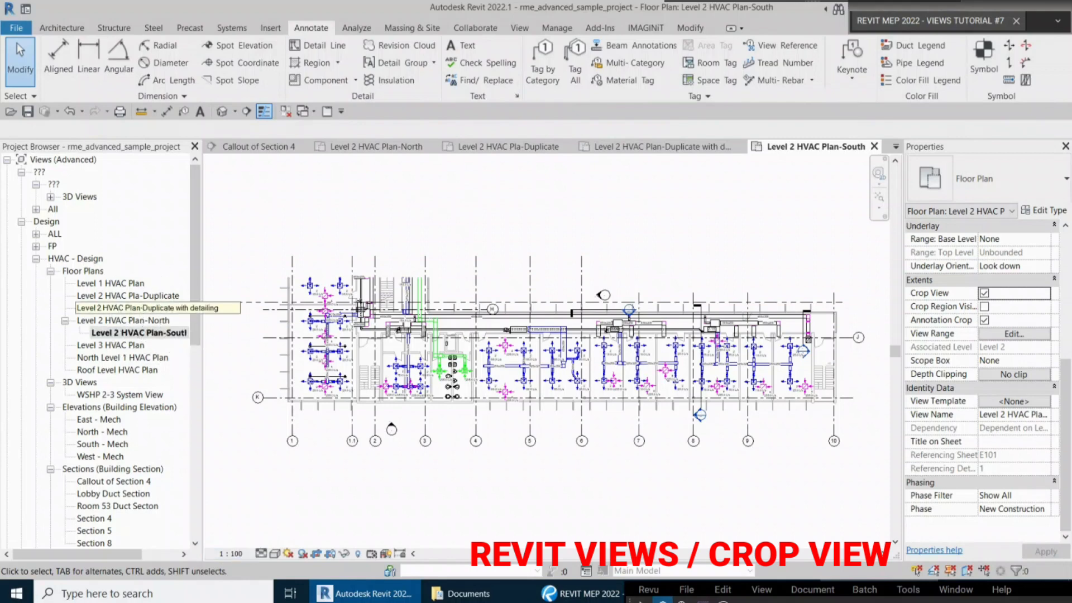
double_click(134, 307)
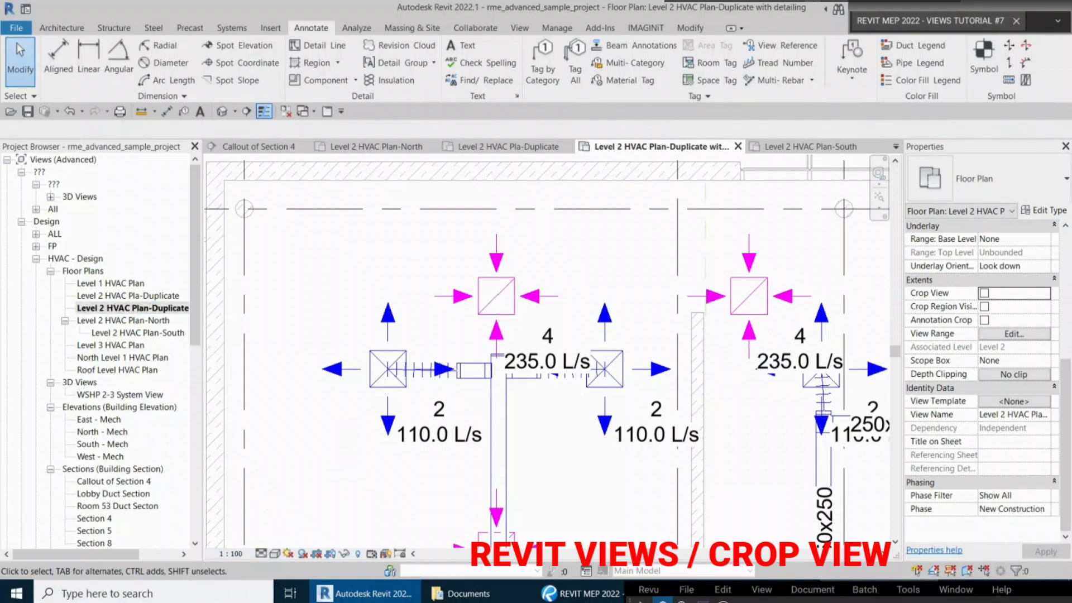
click(128, 296)
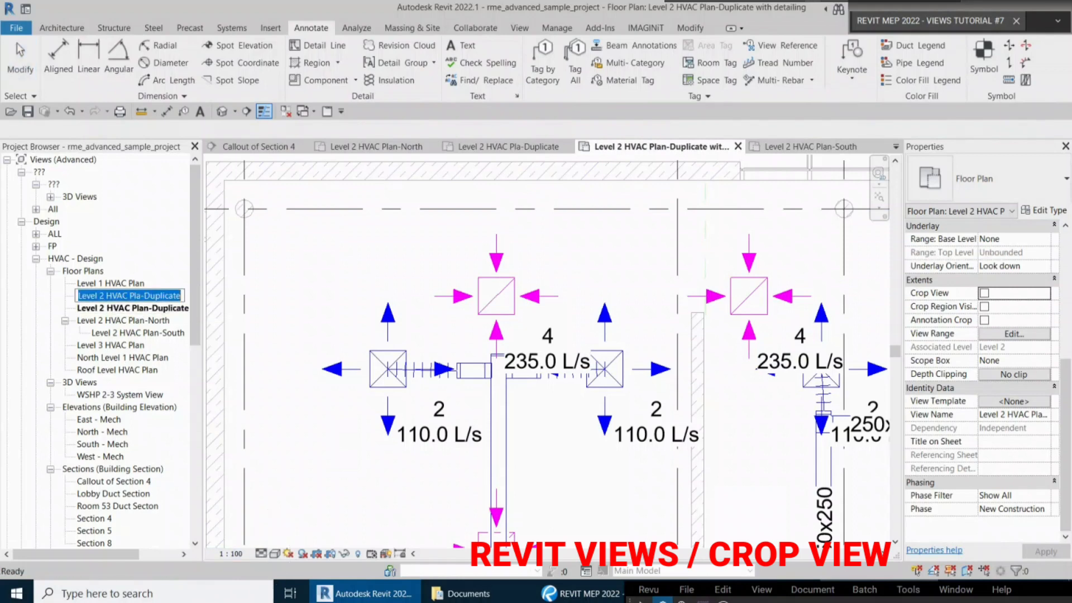
click(282, 449)
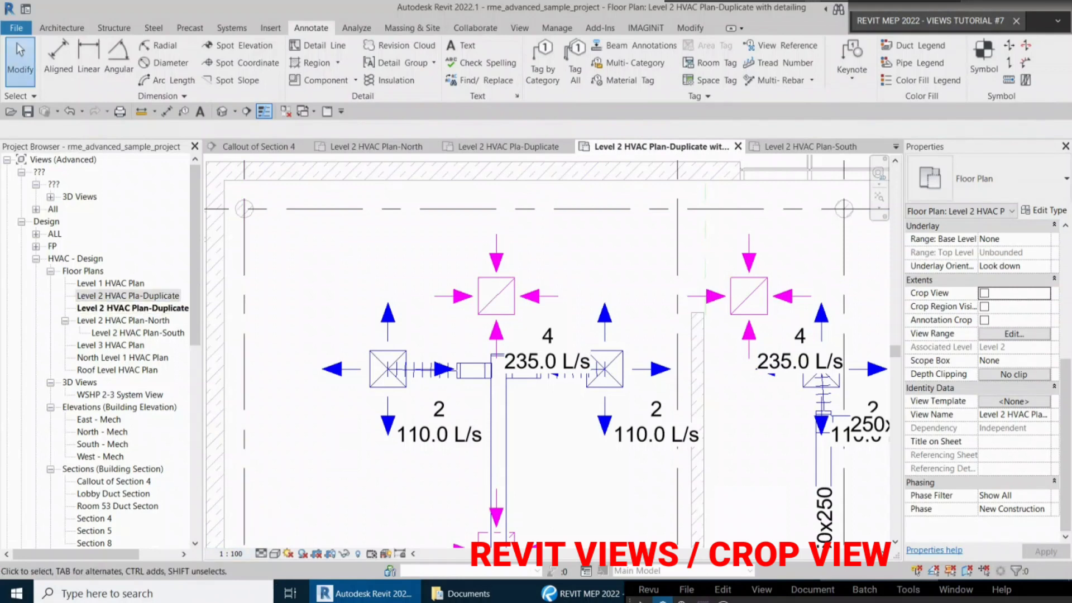
click(508, 146)
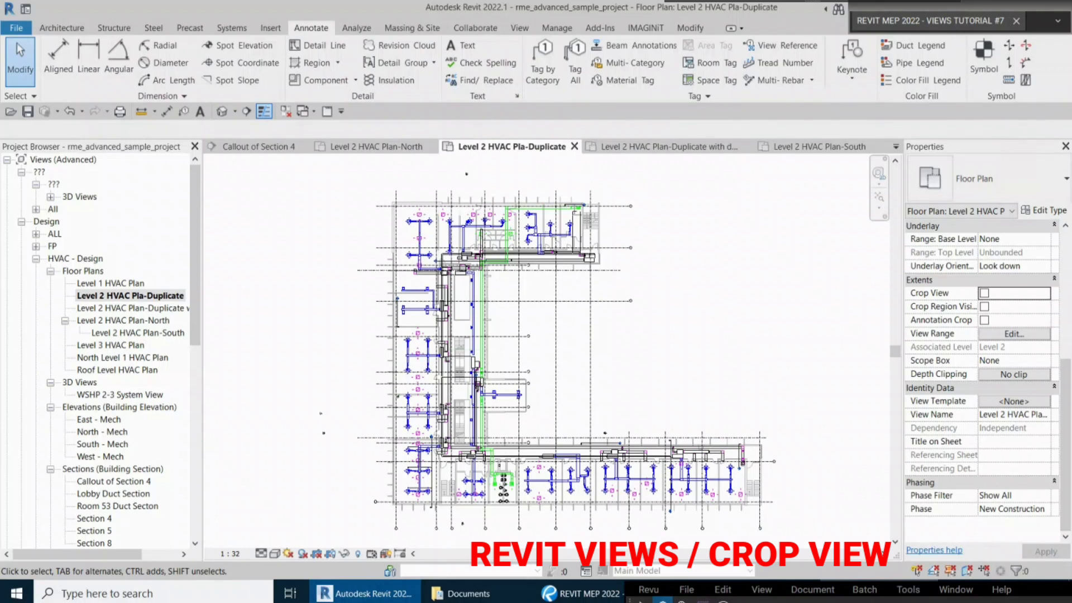
double_click(123, 321)
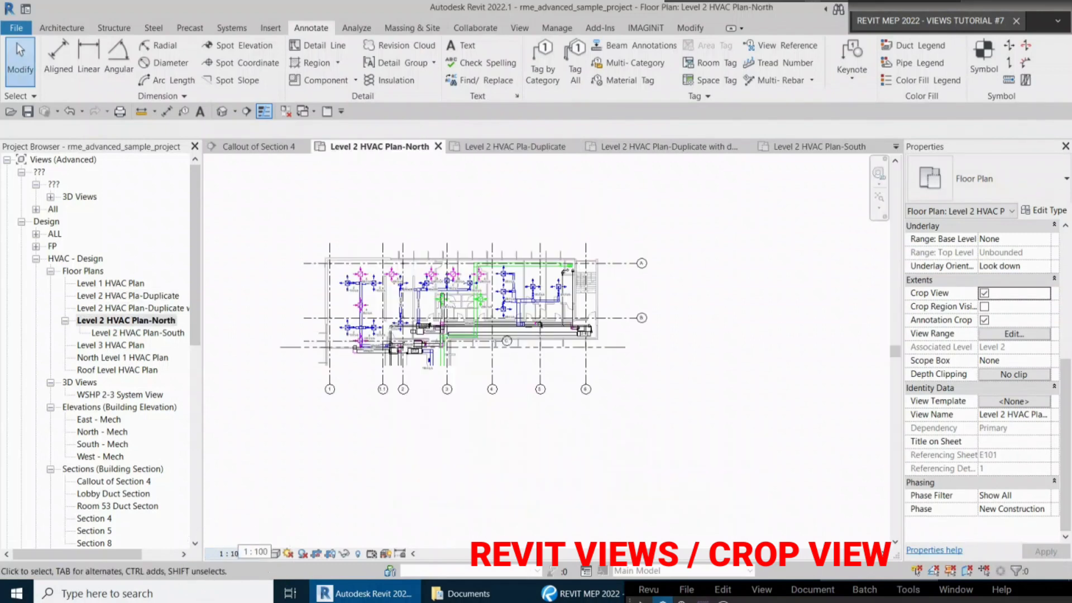
Open Level 2 HVAC Plan-South and set its visual style to Shaded
double_click(138, 333)
click(274, 553)
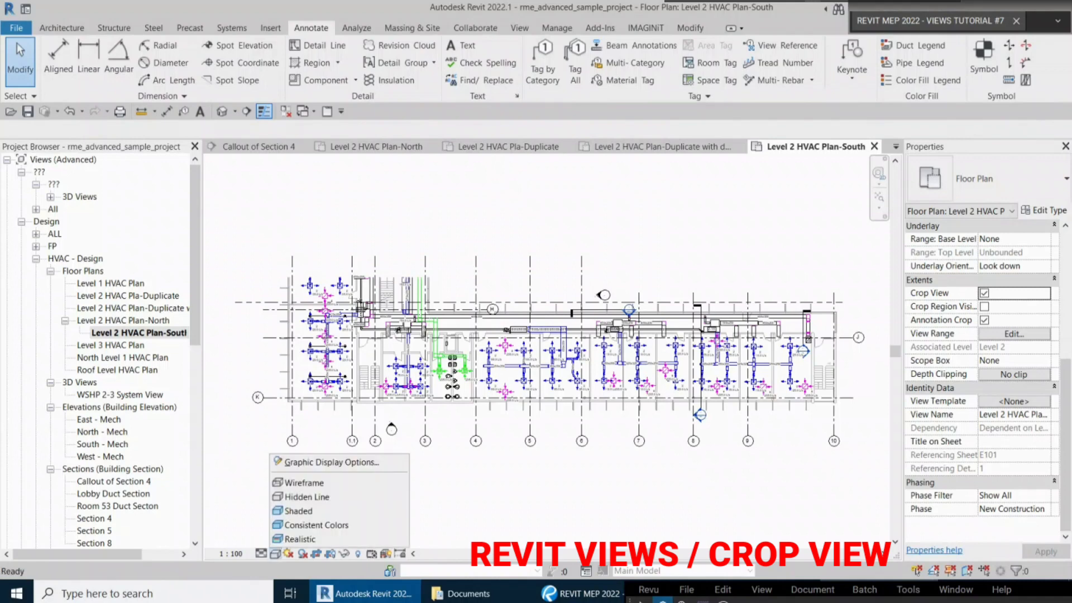
click(312, 511)
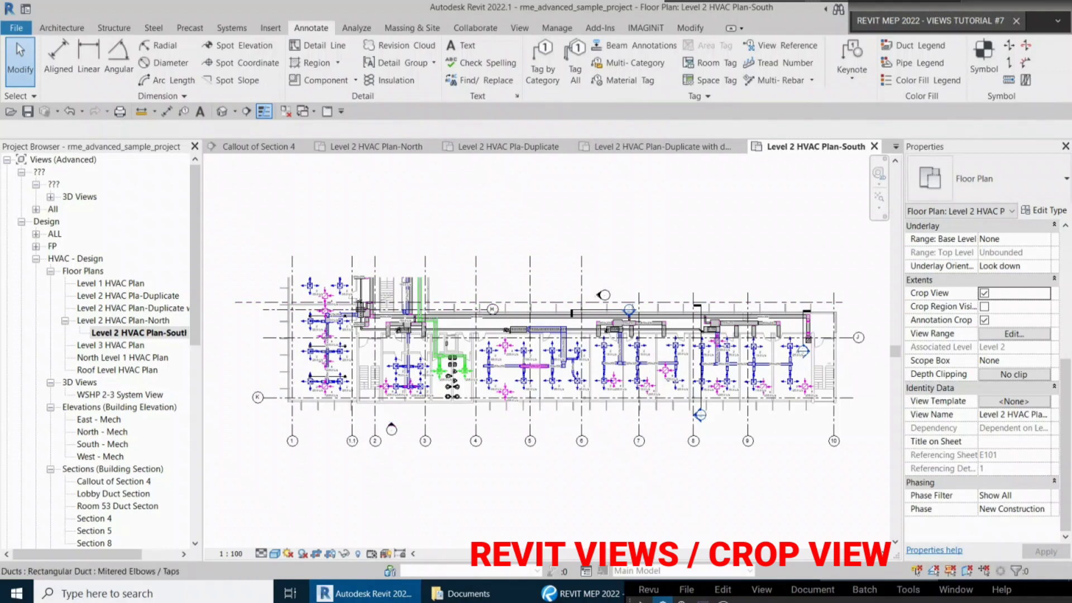
scroll(530, 365, up, 5)
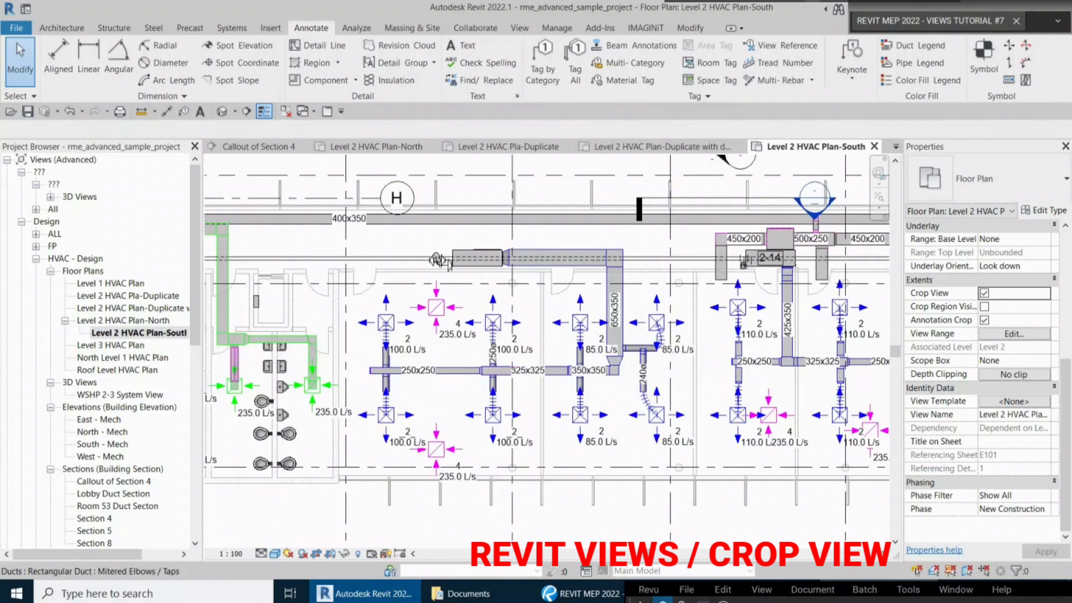
Open Level 2 HVAC Plan-North and examine how its ducts and equipment are displayed
double_click(123, 320)
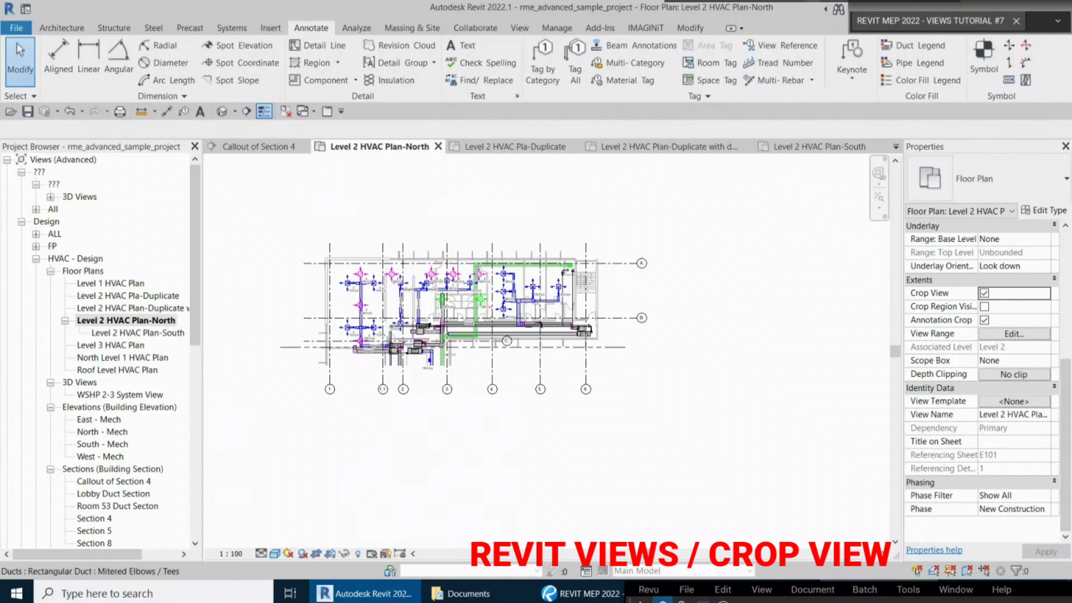
scroll(442, 304, up, 3)
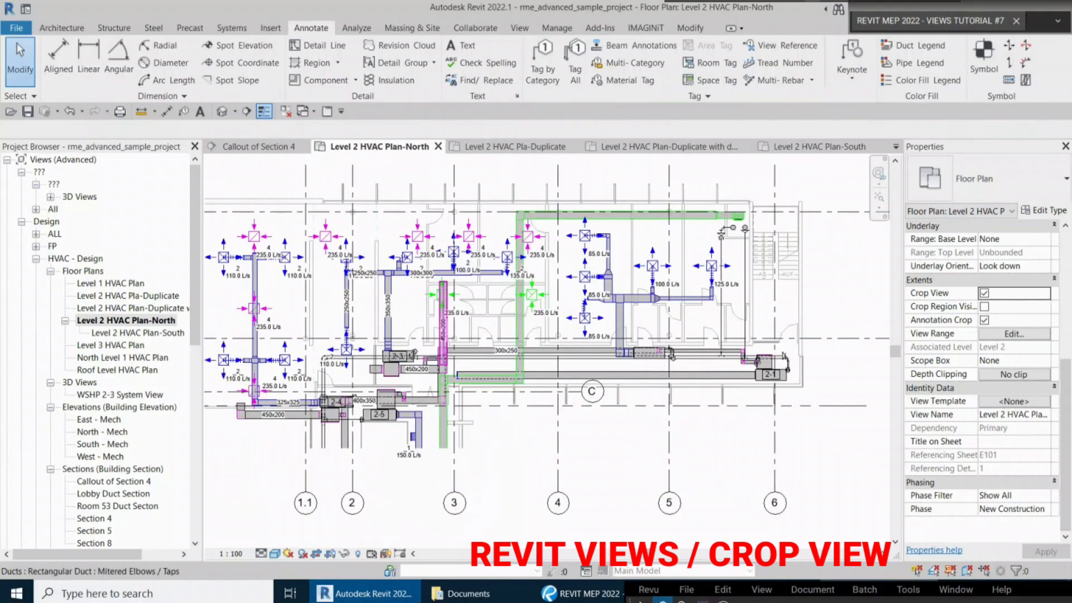
scroll(441, 301, up, 3)
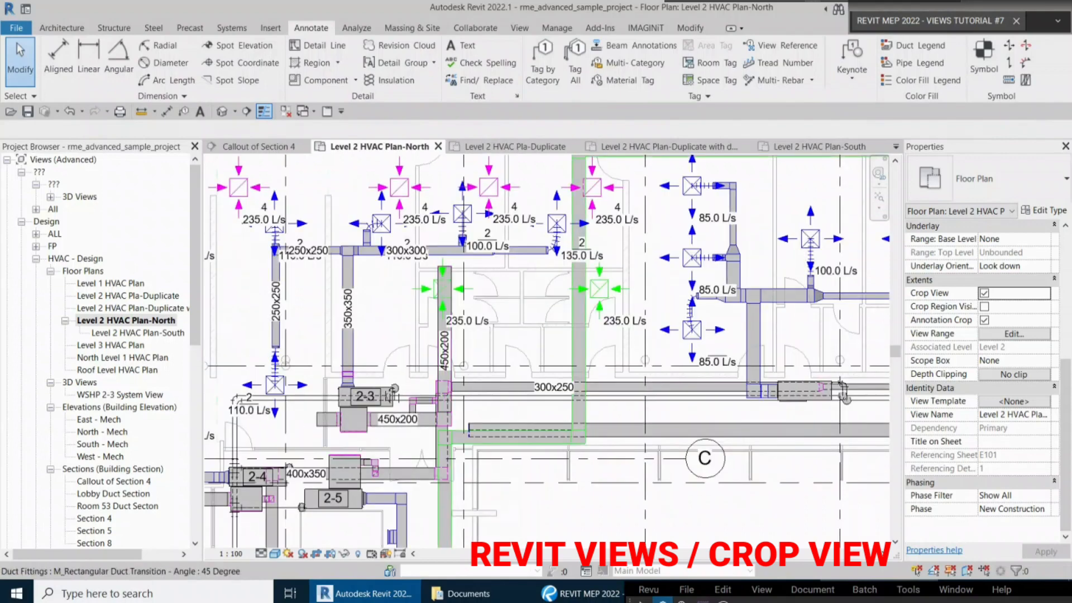
scroll(345, 374, down, 1)
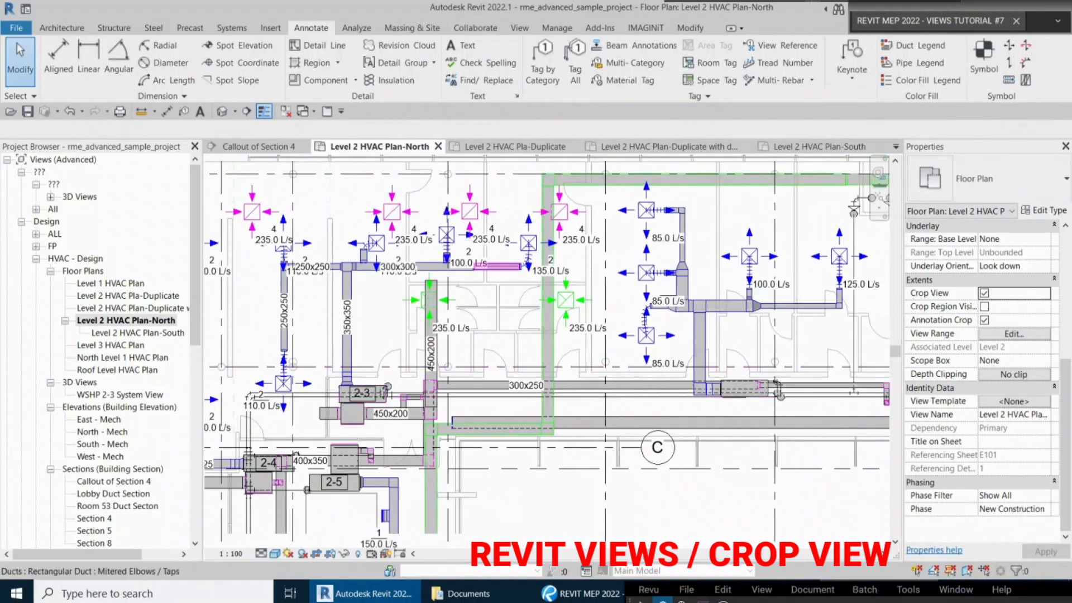
scroll(493, 290, down, 1)
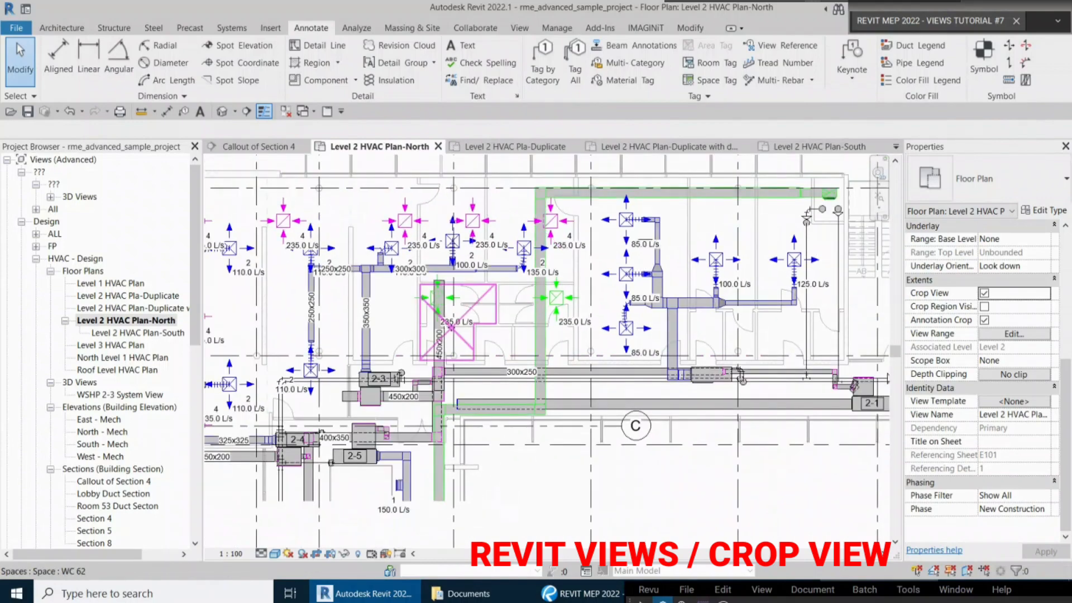
scroll(493, 288, down, 1)
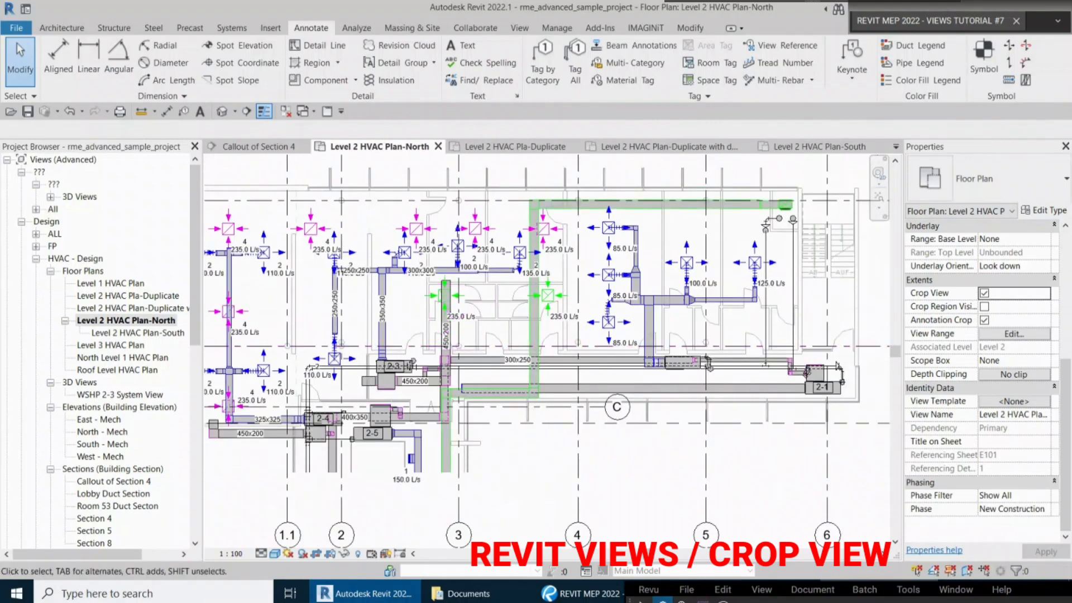
scroll(655, 479, down, 1)
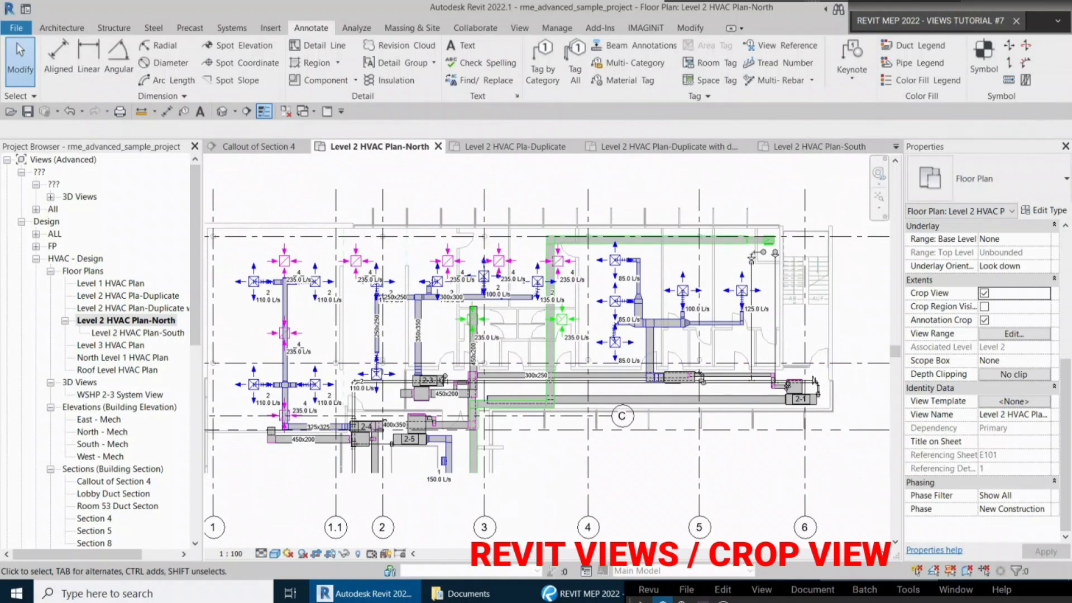
middle_drag(655, 478, 708, 468)
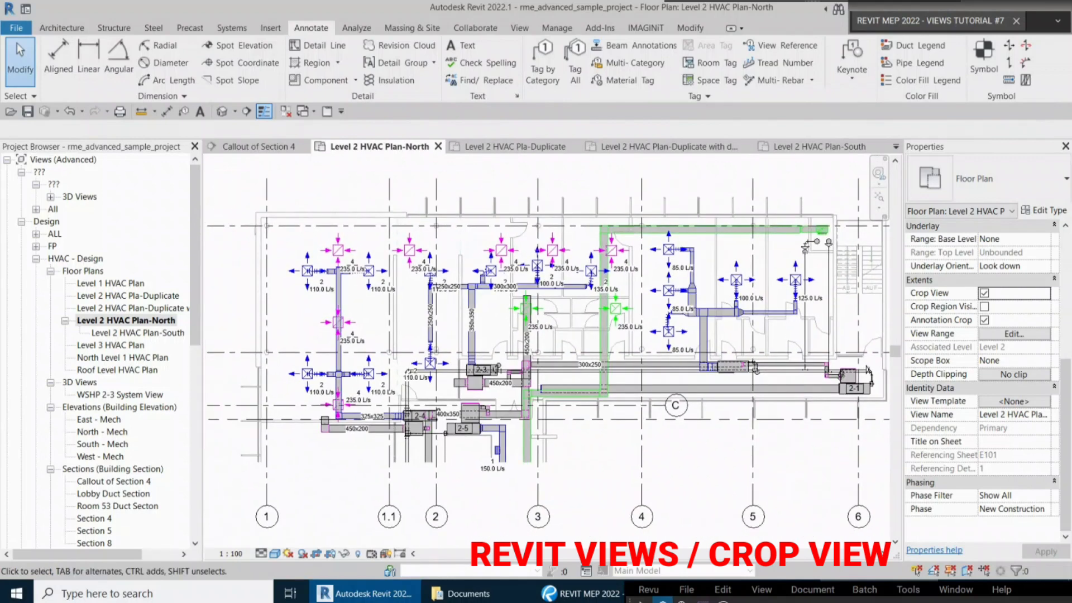